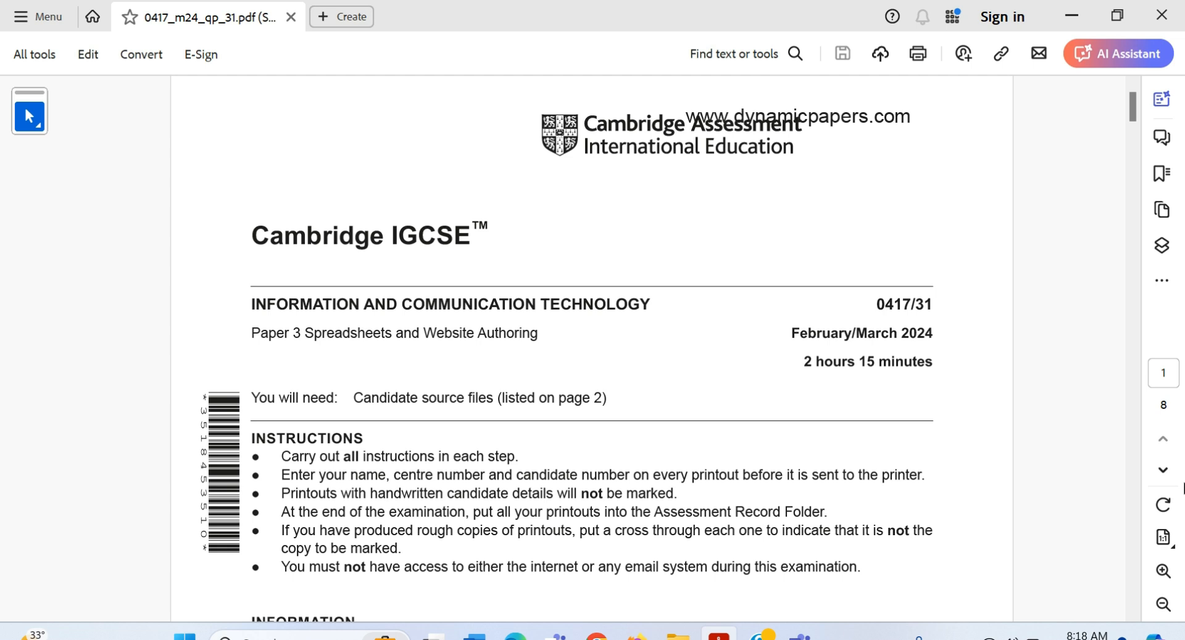
# Step: Scroll the exam paper down to page 6, where Task 5 – Spreadsheet begins
pyautogui.scroll(-20, 1183, 489)
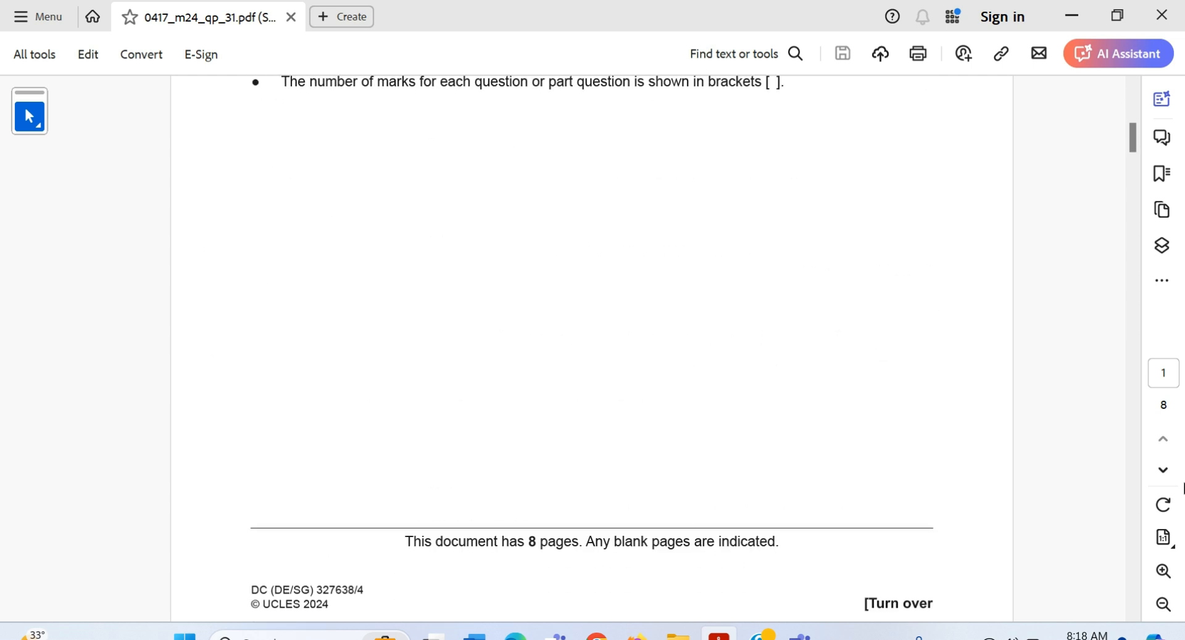
pyautogui.scroll(-20, 1182, 488)
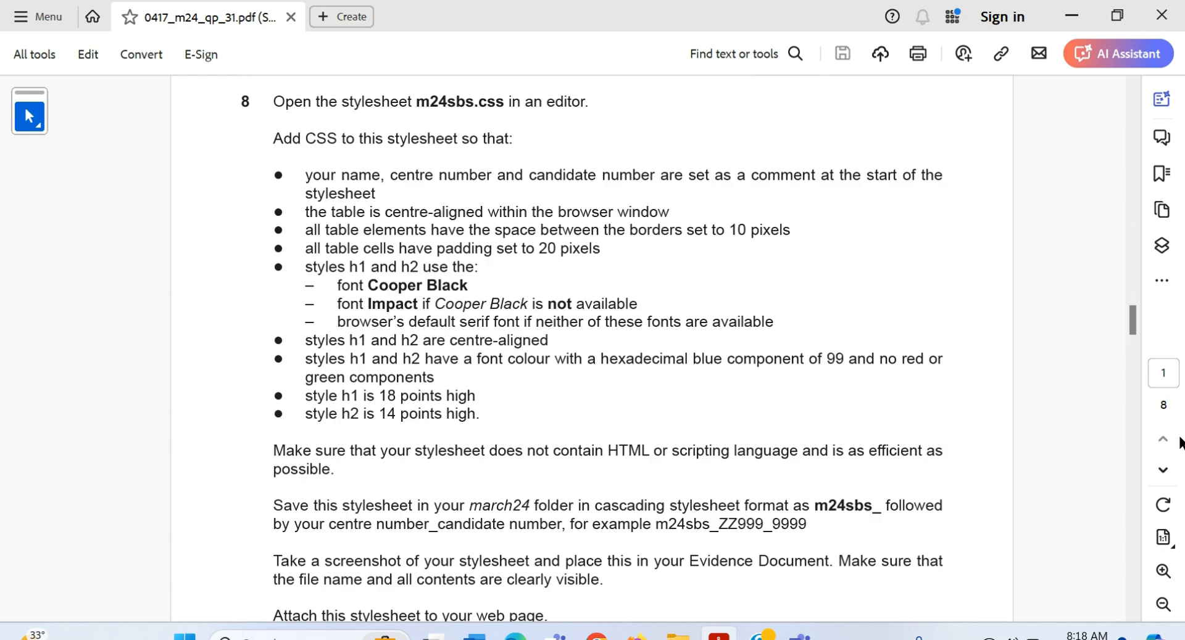
pyautogui.scroll(-20, 1179, 442)
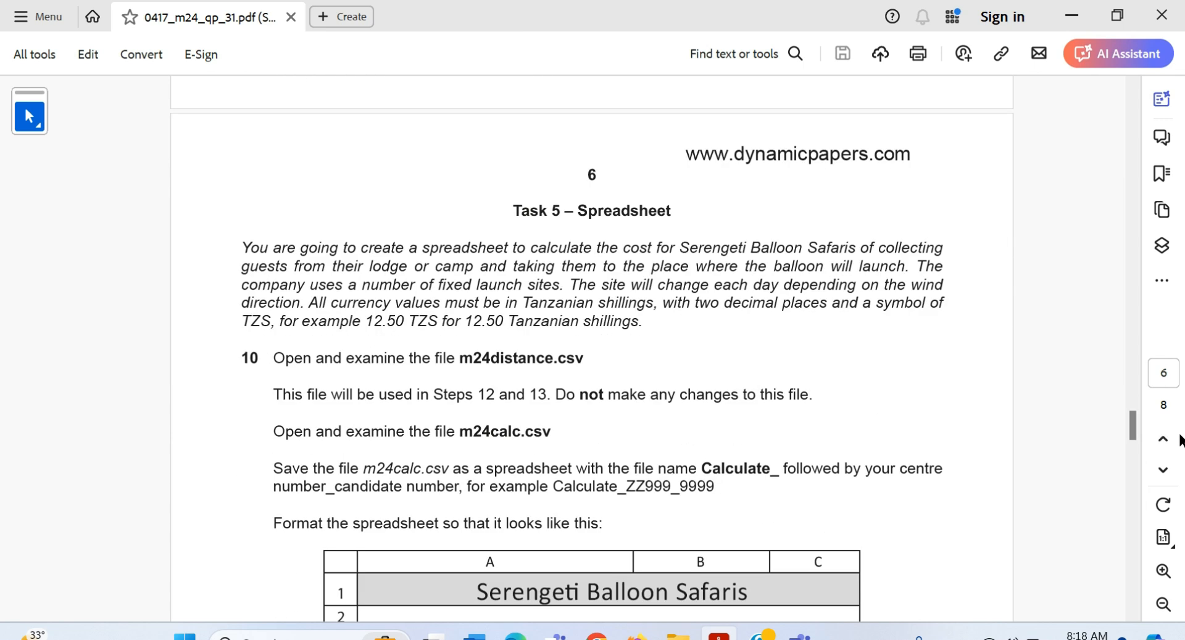
# Step: Review the Task 5 layout table, then open m24distance.csv from the source files folder in Excel
pyautogui.scroll(-1, 1179, 442)
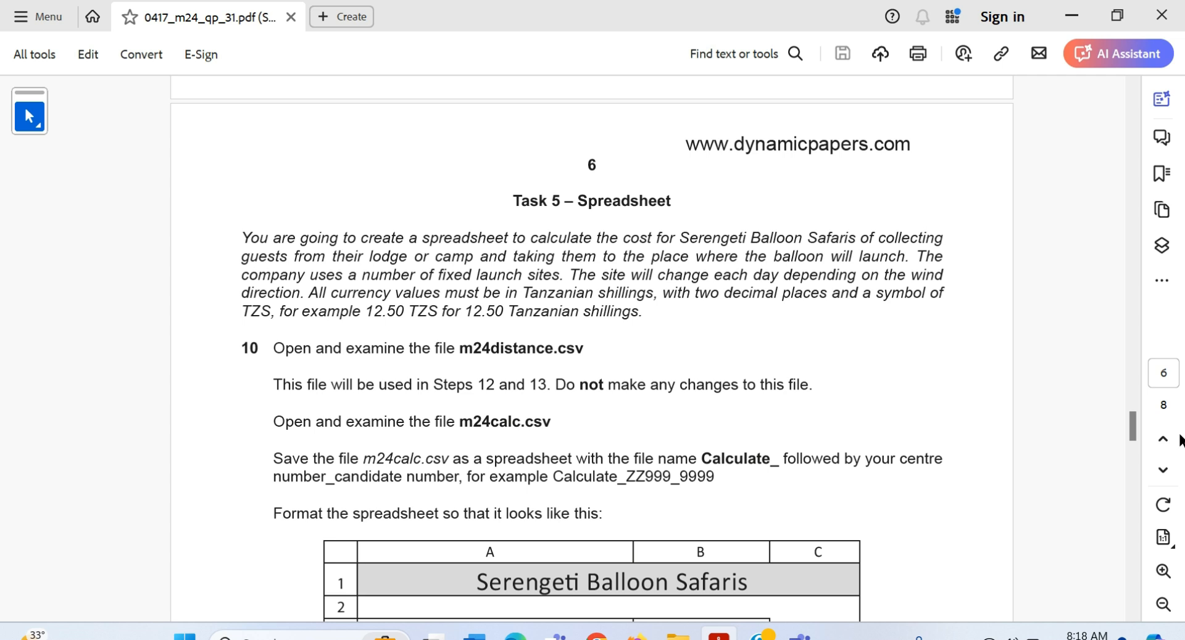
pyautogui.scroll(-3, 1180, 440)
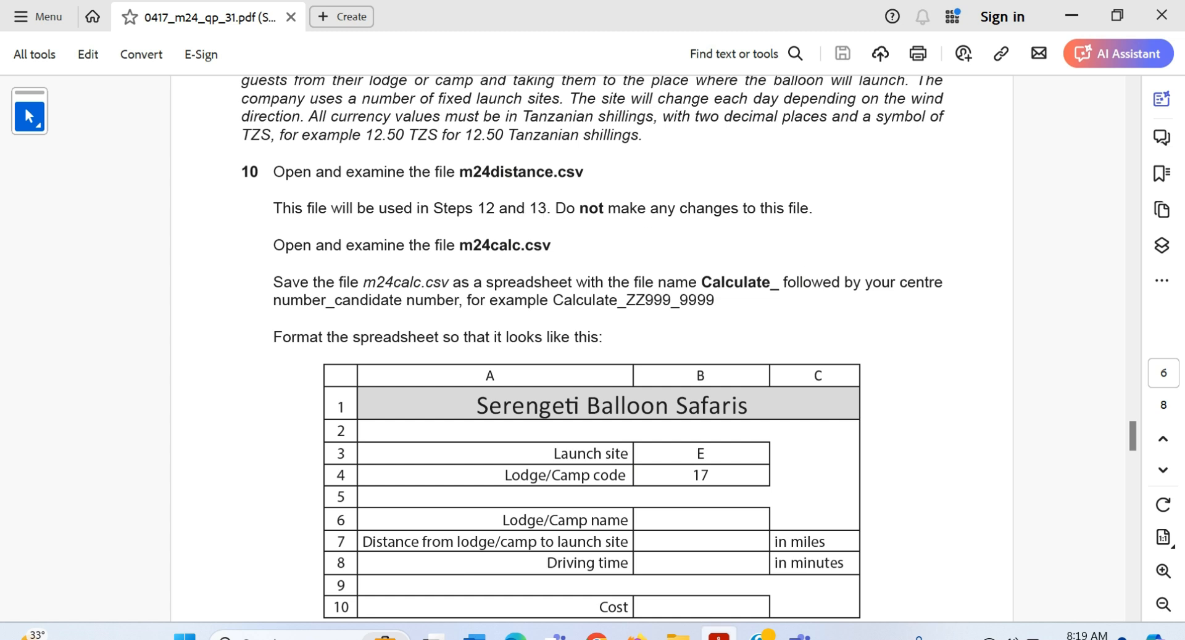
pyautogui.click(677, 636)
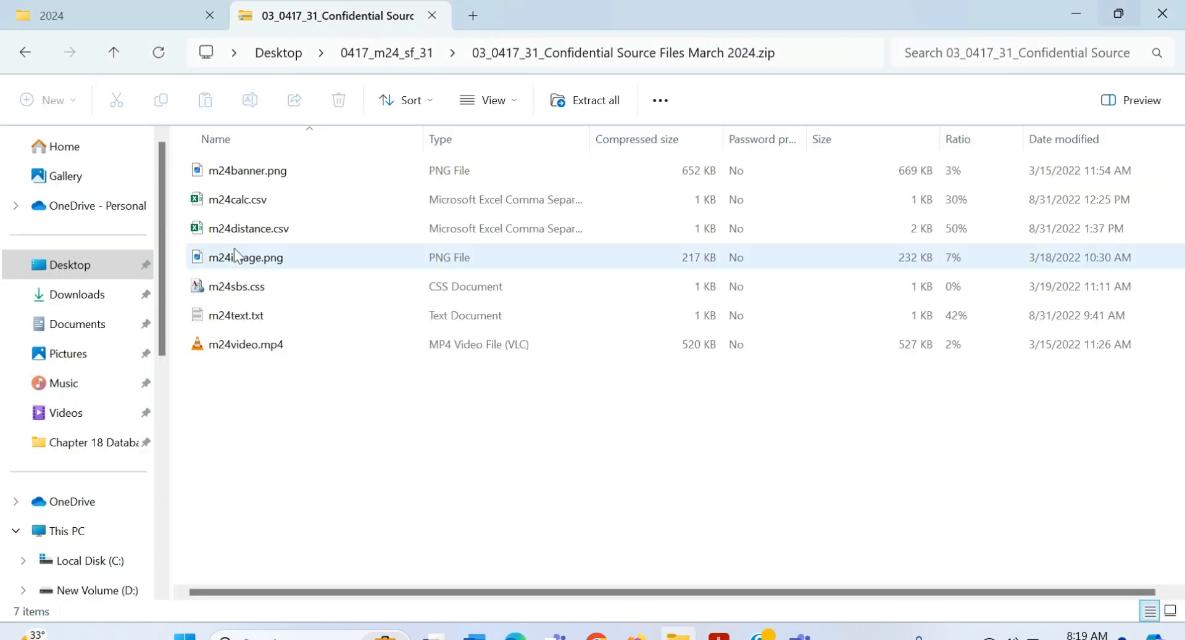
pyautogui.click(264, 231)
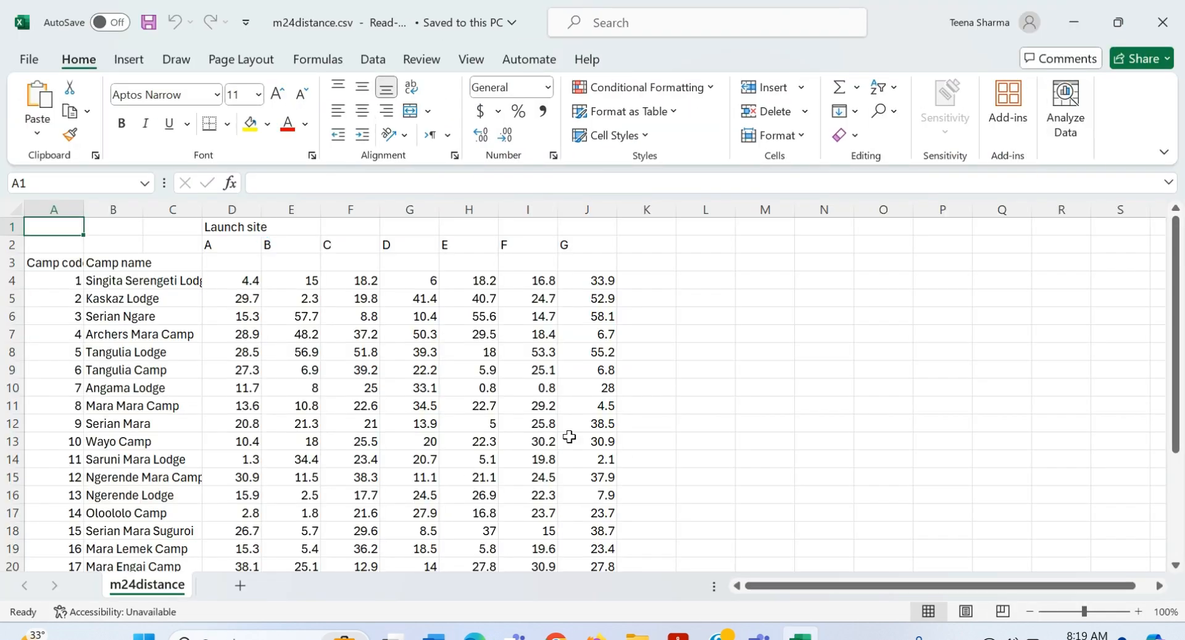
# Step: Return to the exam paper's step 10 instructions, then bring the source files folder forward
pyautogui.moveTo(637, 635)
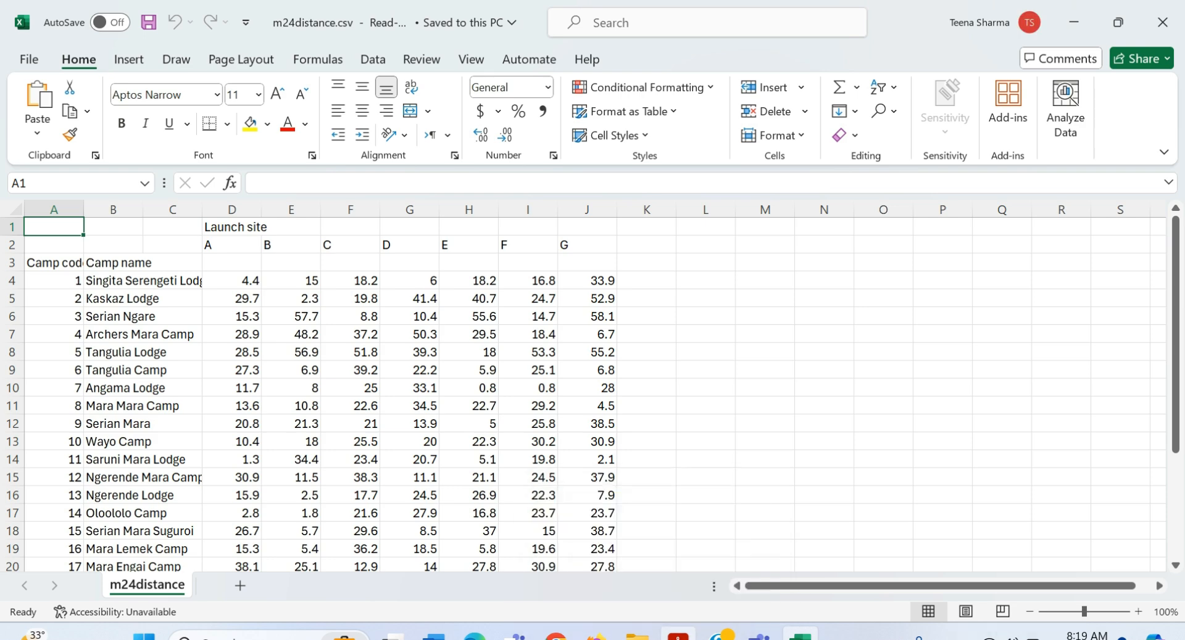
pyautogui.click(678, 635)
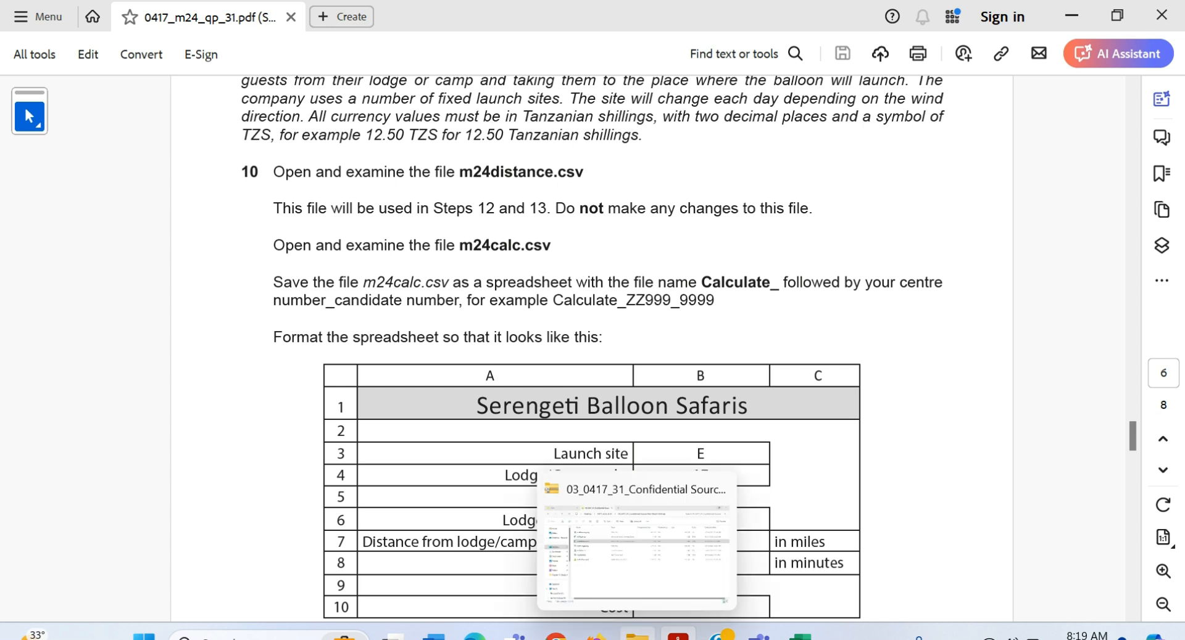
pyautogui.click(636, 638)
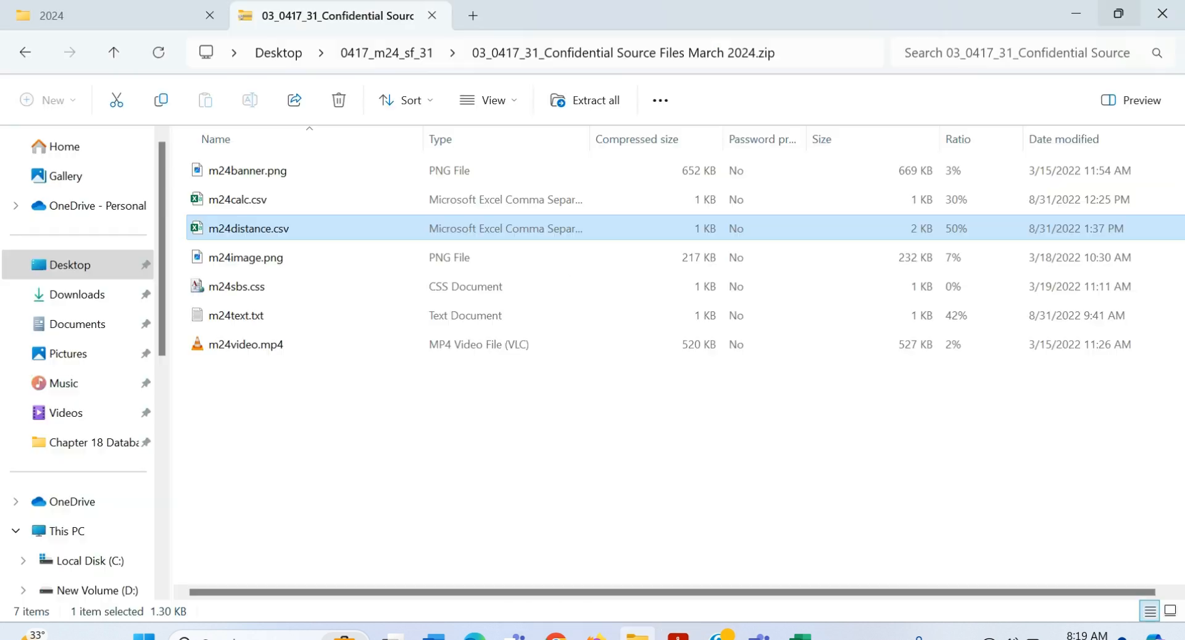
# Step: Open m24calc.csv from the source files folder in Excel
pyautogui.click(279, 194)
pyautogui.doubleClick(279, 194)
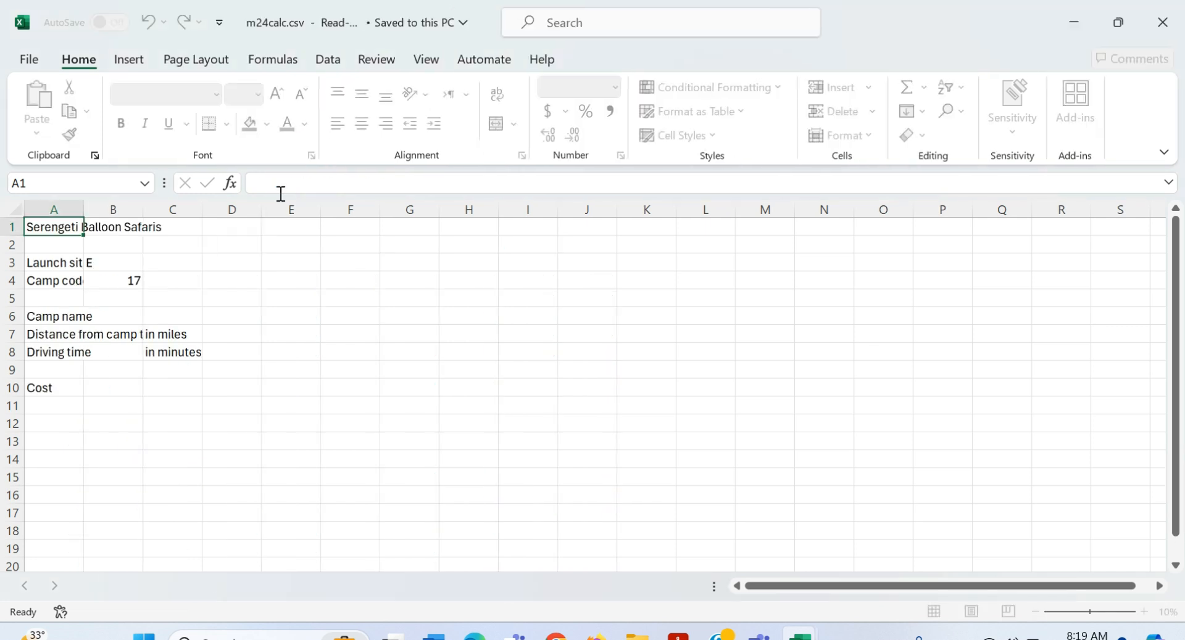
pyautogui.click(29, 59)
# Step: Save m24calc in Desktop\0417_m24_sf_31 as Calculate_ followed by the centre and candidate numbers
pyautogui.click(62, 353)
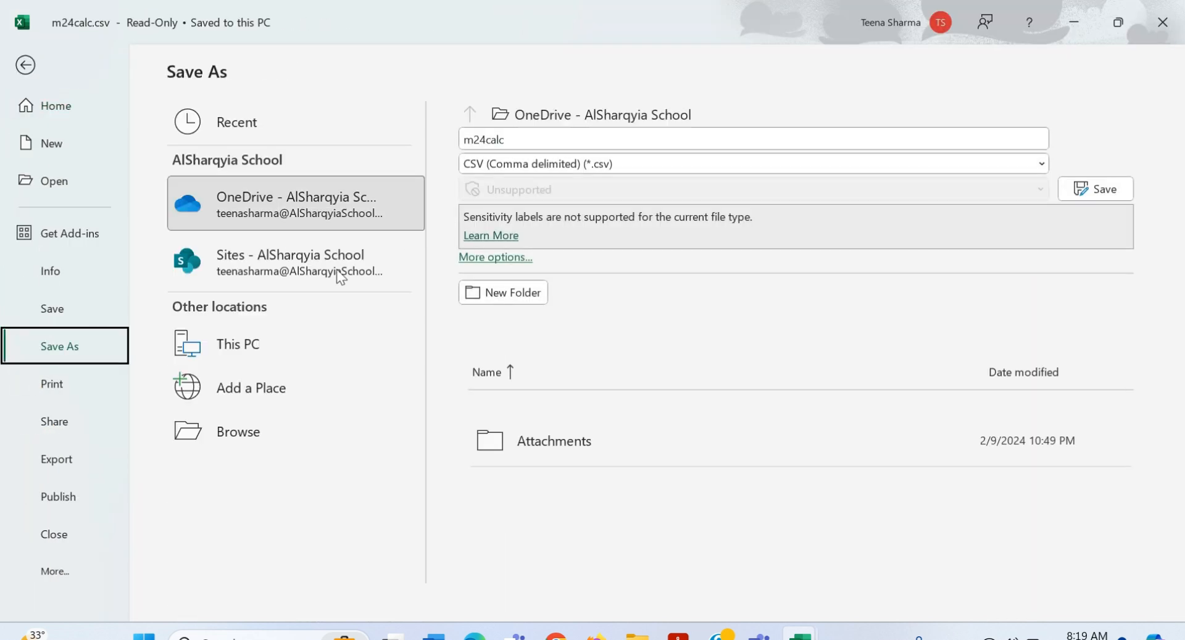
pyautogui.click(265, 346)
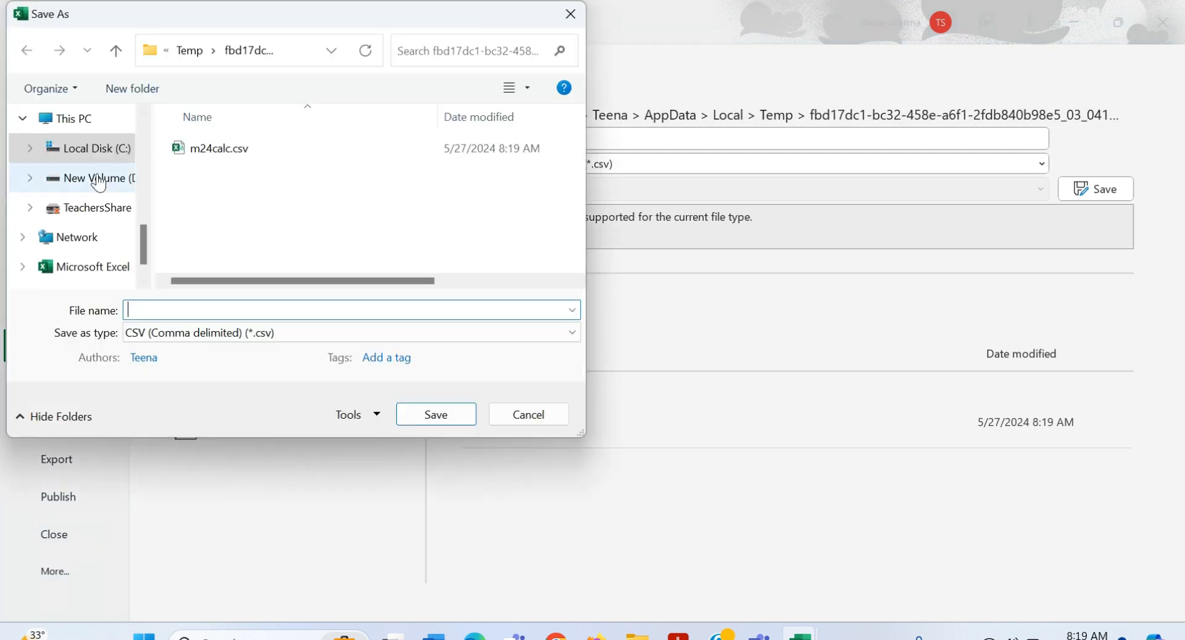
pyautogui.scroll(5, 84, 155)
pyautogui.click(74, 249)
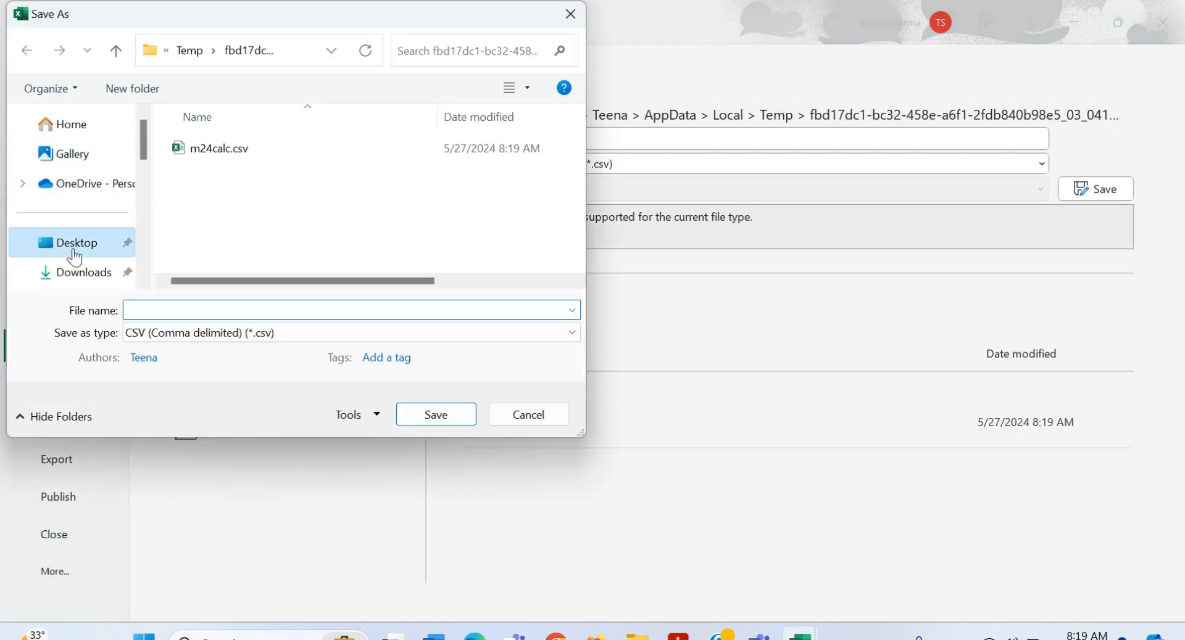
pyautogui.doubleClick(217, 194)
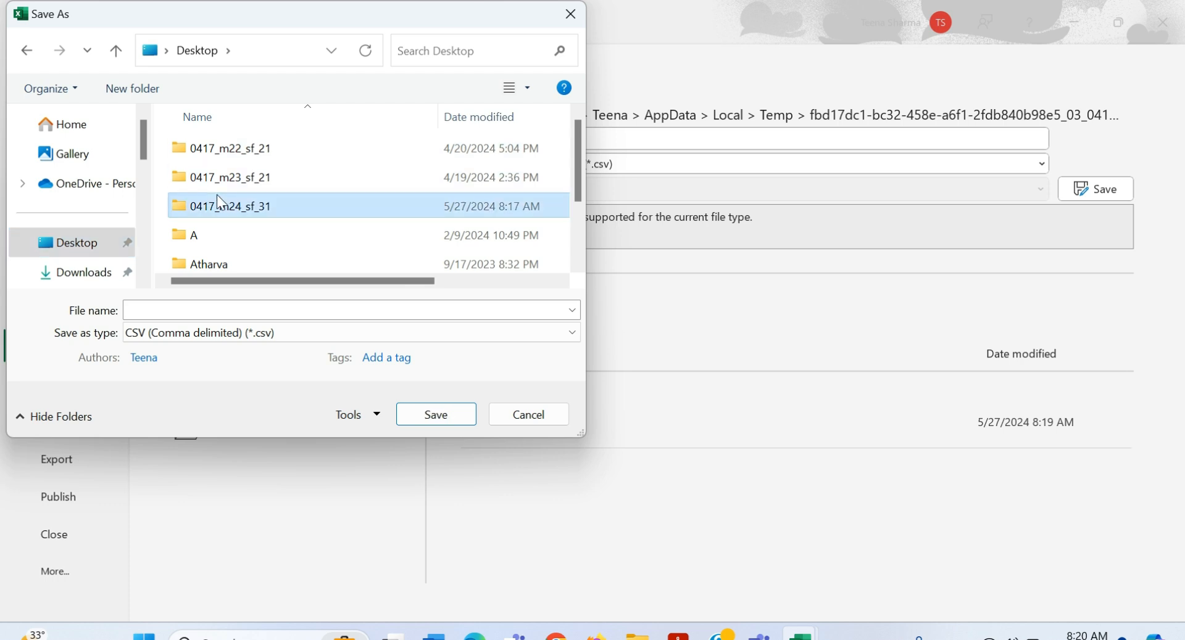
pyautogui.click(285, 317)
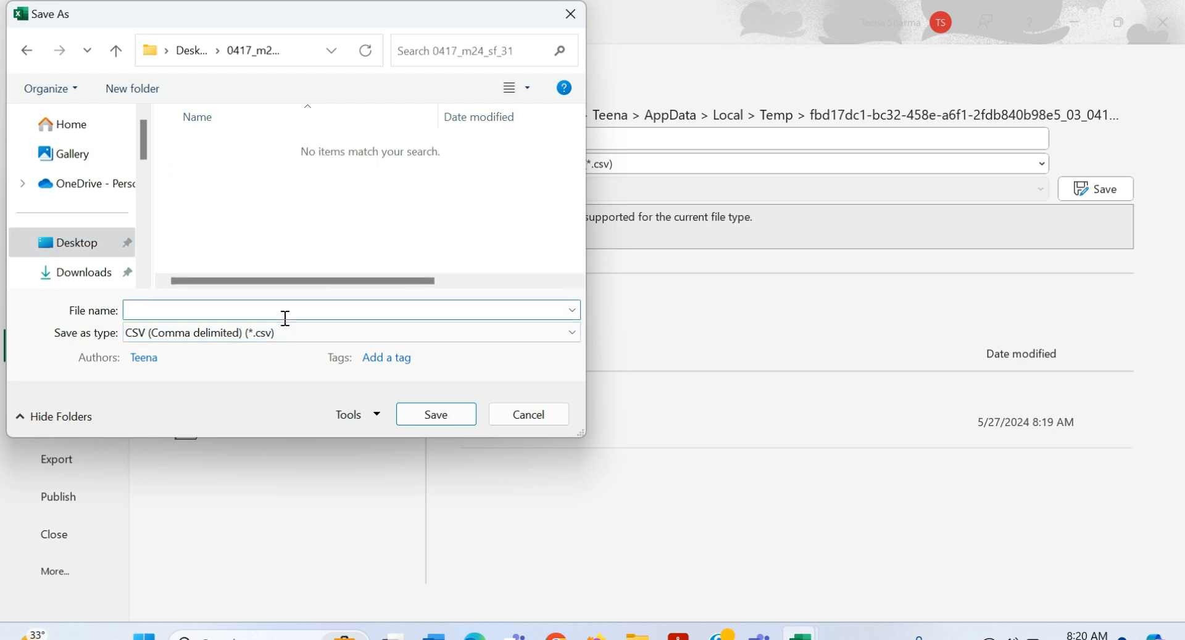
pyautogui.write('Calculate_BH111')
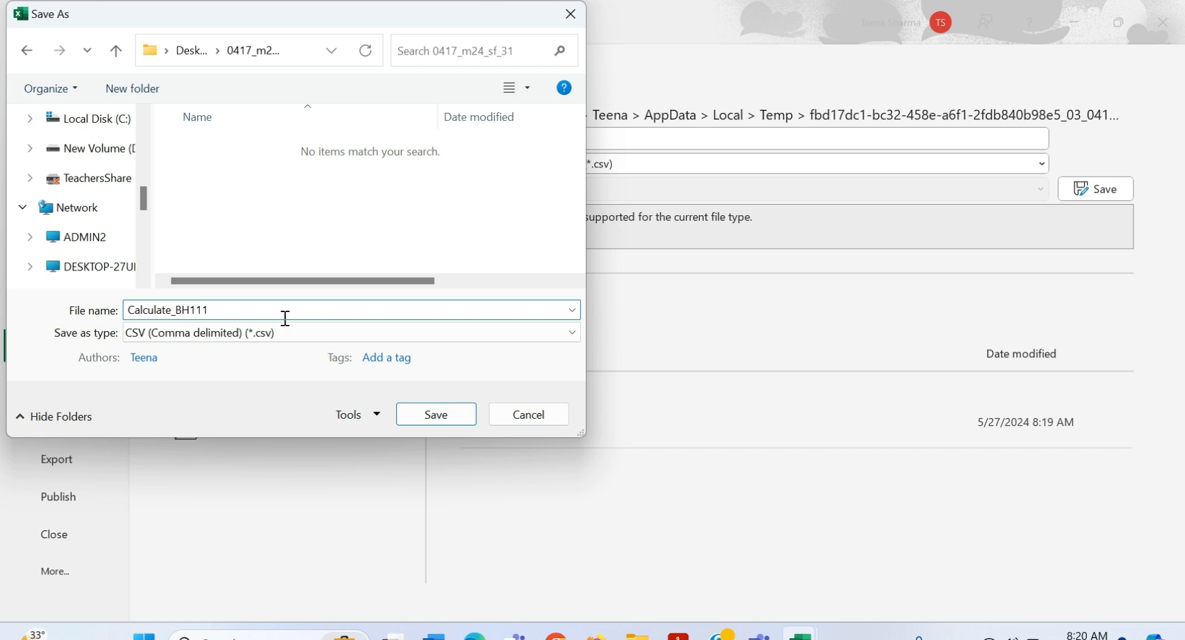
pyautogui.write('_1234')
pyautogui.click(428, 421)
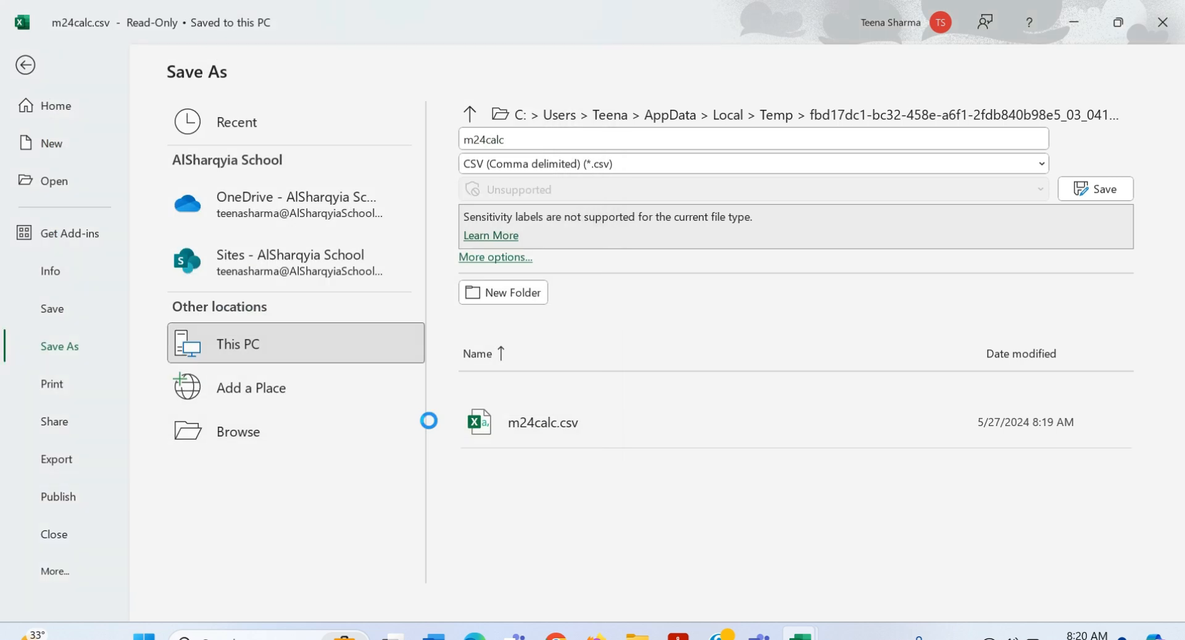
pyautogui.hotkey('alt', 'Tab')
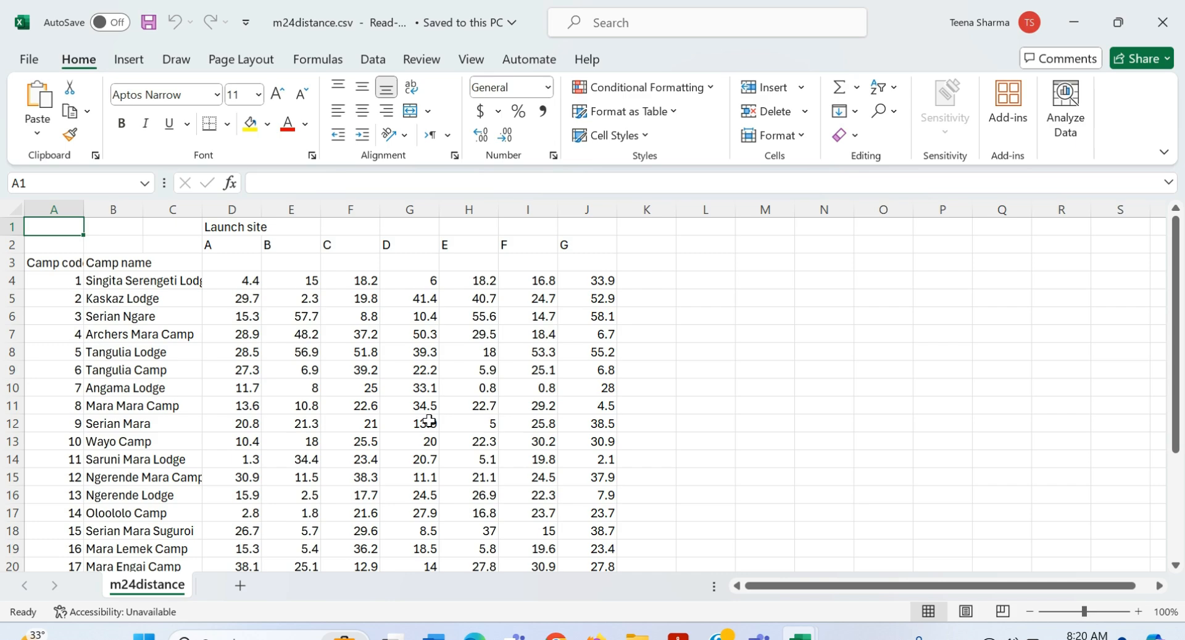
# Step: Screenshot the Serengeti Balloon Safaris layout table from the PDF and return to the Calculate workbook
pyautogui.hotkey('alt', 'Tab')
pyautogui.press('Tab')
pyautogui.press('Tab')
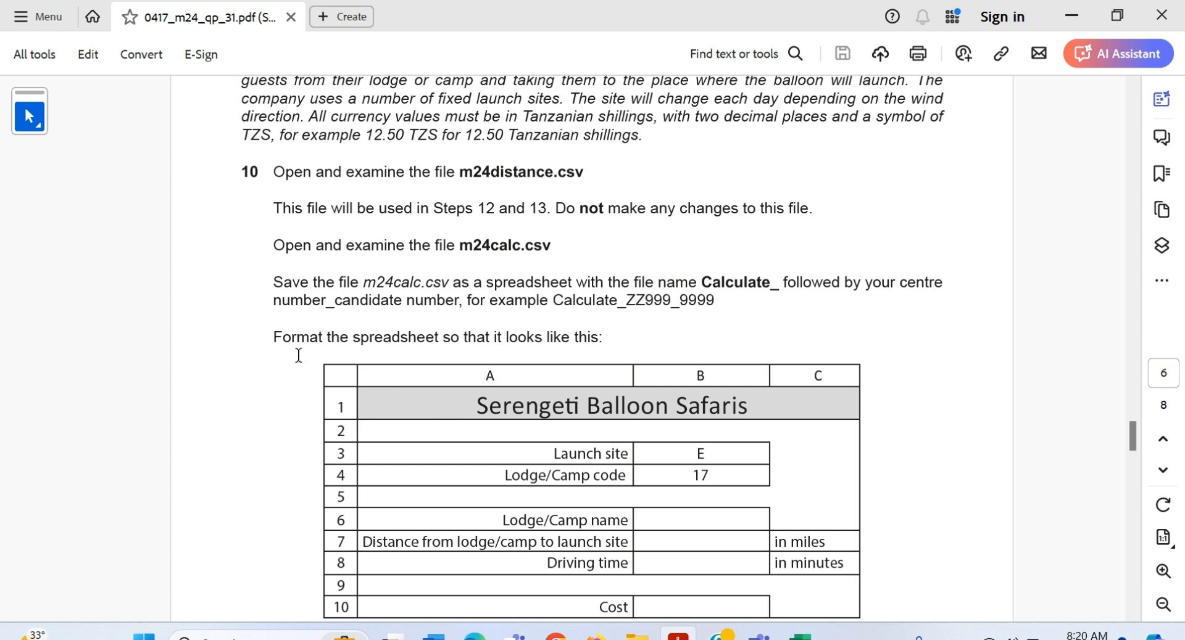
pyautogui.scroll(-2, 404, 355)
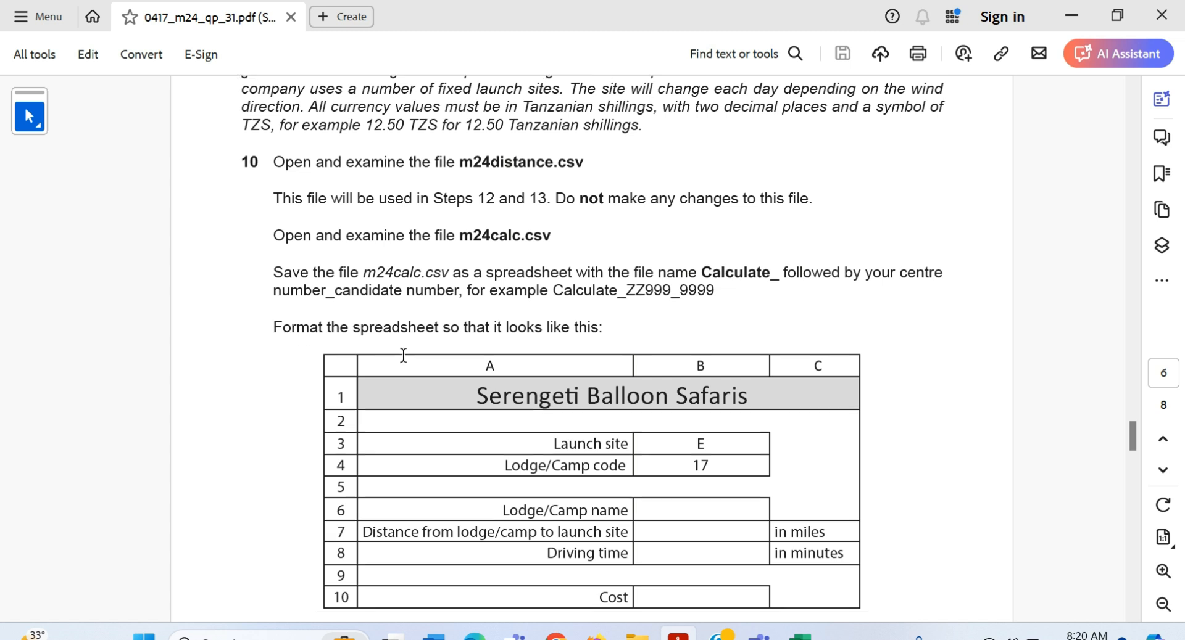
pyautogui.scroll(-2, 404, 355)
pyautogui.scroll(-3, 403, 355)
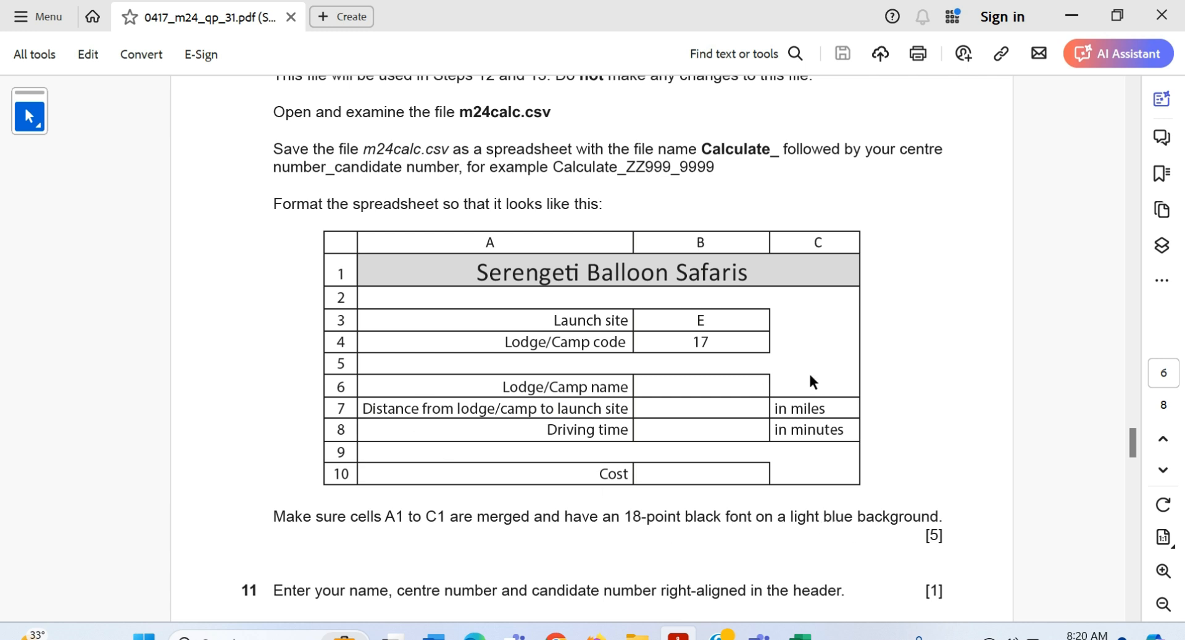
pyautogui.press('super+shift+s')
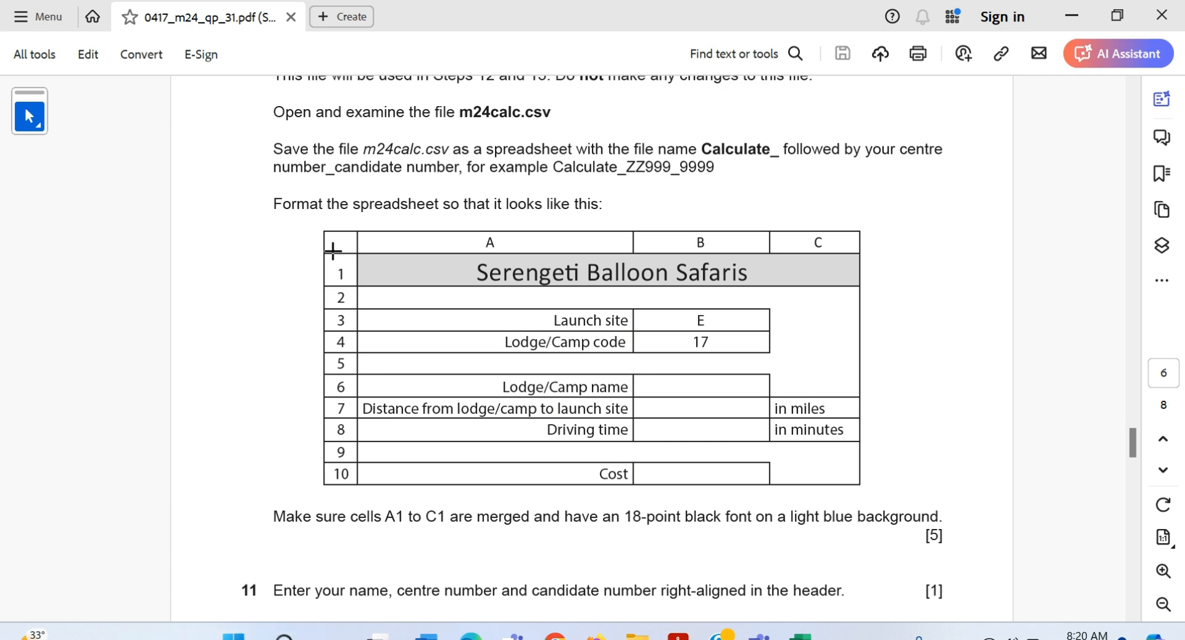
pyautogui.moveTo(313, 229); pyautogui.dragTo(863, 486)
pyautogui.hotkey('alt', 'Tab')
pyautogui.hotkey('alt', 'Tab')
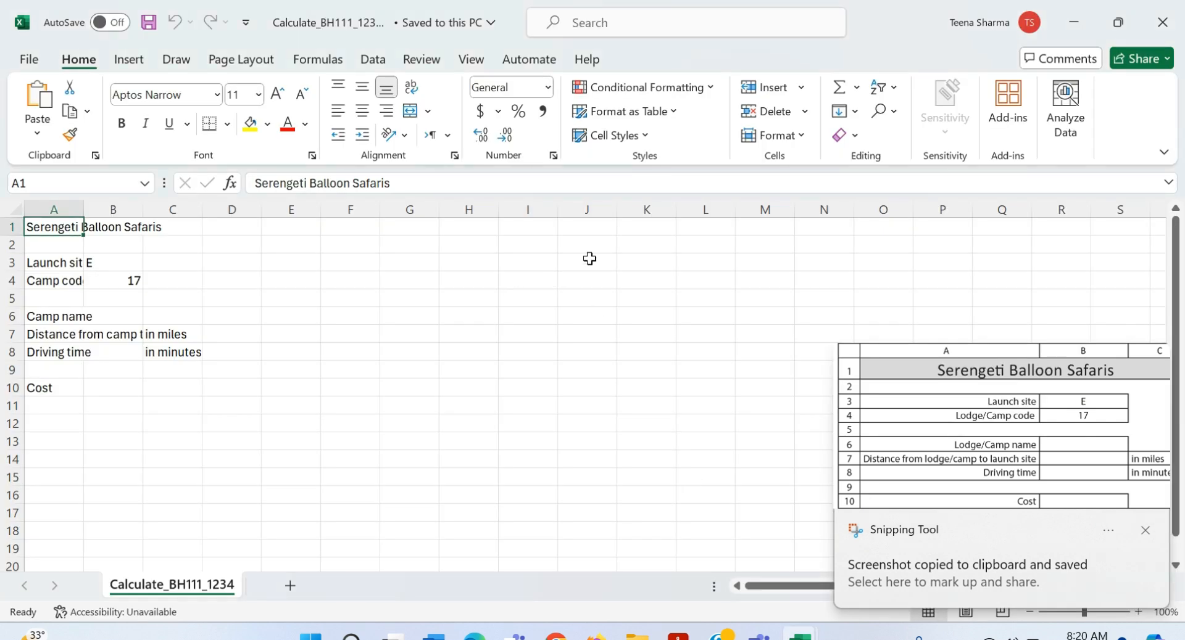
pyautogui.click(637, 263)
# Step: Paste the layout screenshot near column H, shrink it, and merge the title across A1:C1
pyautogui.hotkey('ctrl', 'v')
pyautogui.moveTo(600, 256); pyautogui.dragTo(835, 376)
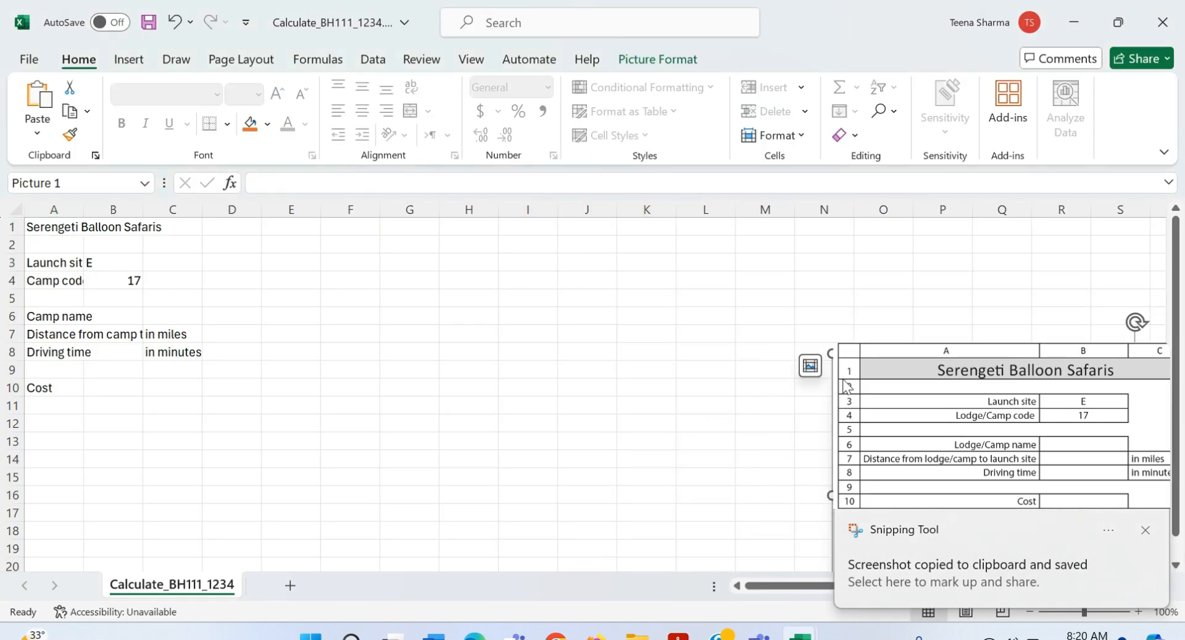
pyautogui.click(1145, 532)
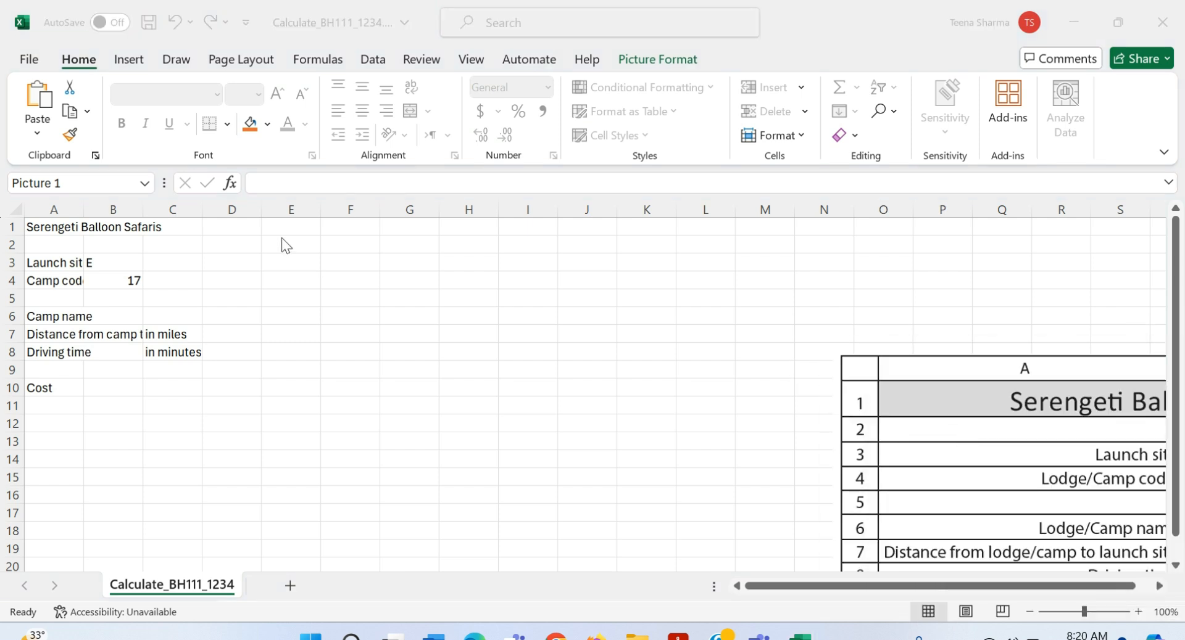
pyautogui.click(888, 450)
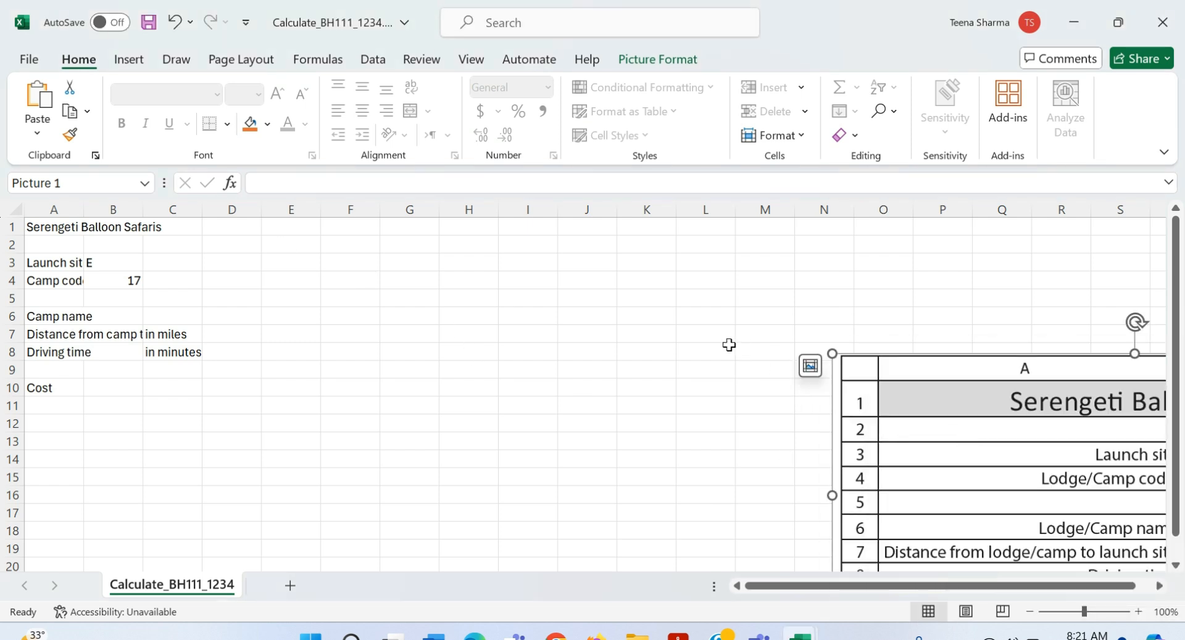
pyautogui.moveTo(871, 425); pyautogui.dragTo(508, 311)
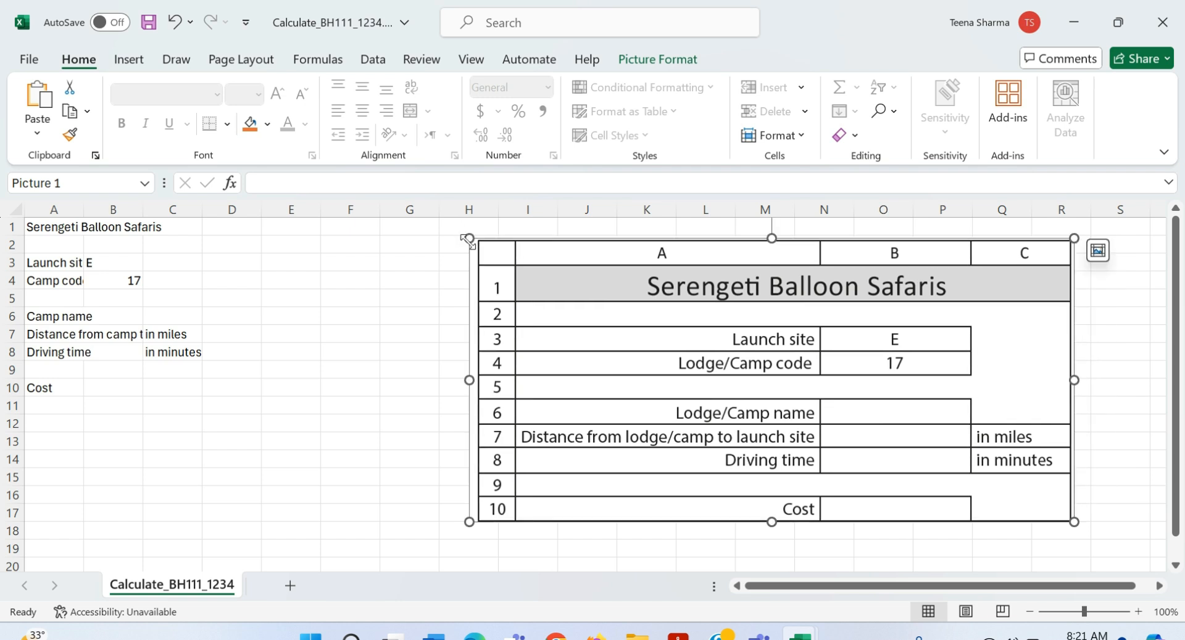
pyautogui.moveTo(468, 238); pyautogui.dragTo(657, 321)
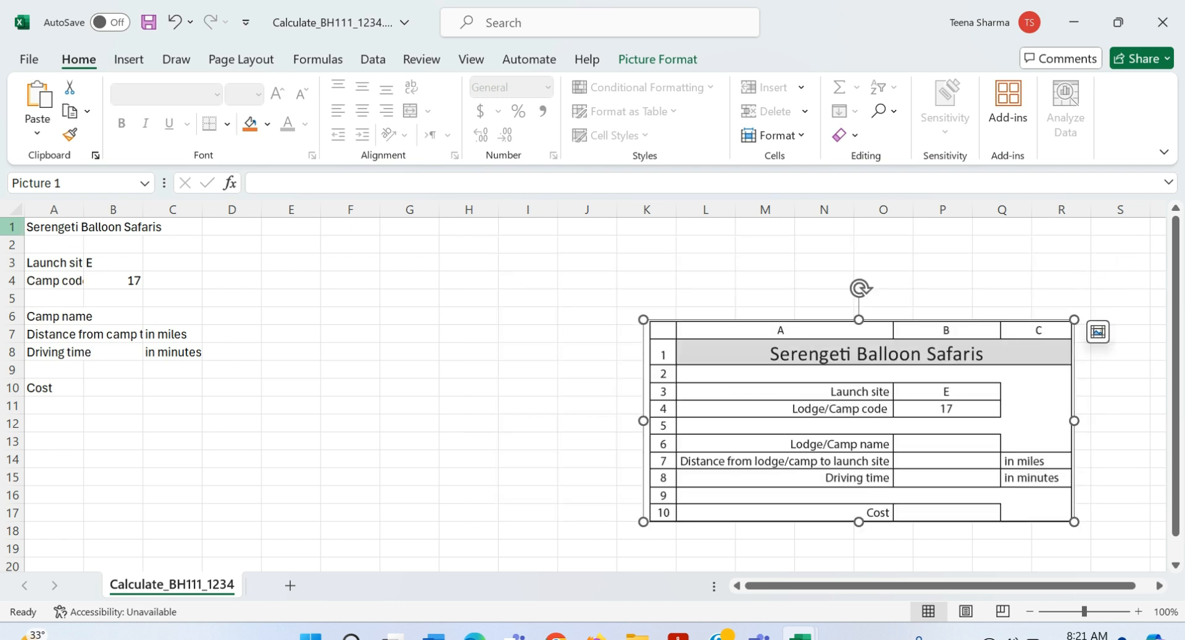
pyautogui.moveTo(47, 235); pyautogui.dragTo(173, 227)
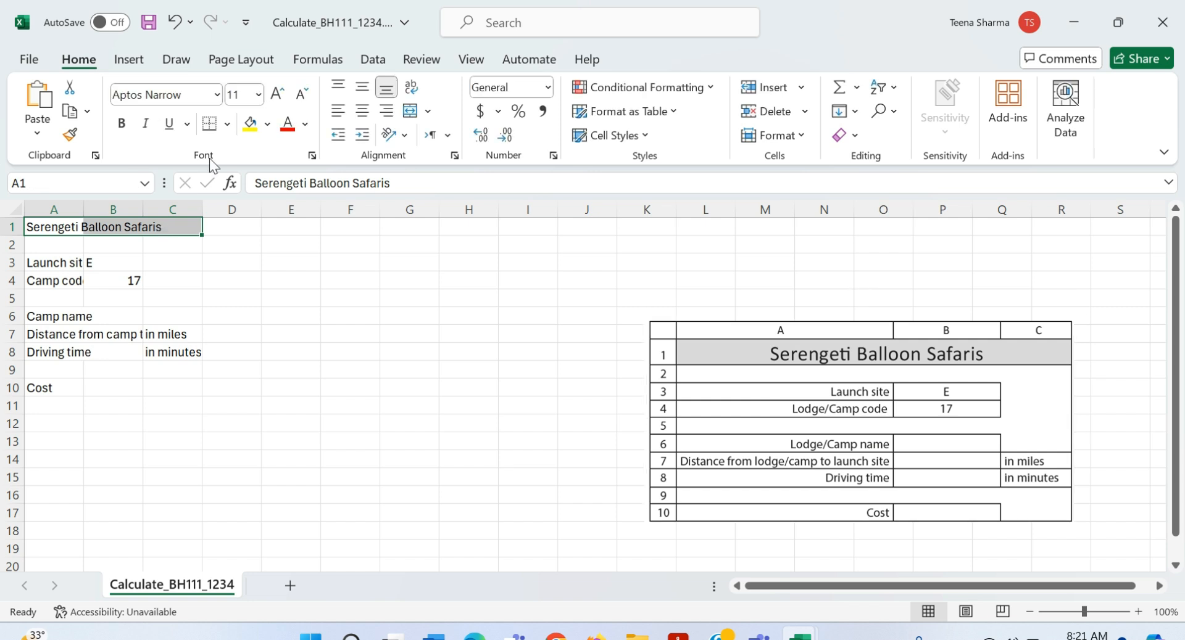
pyautogui.click(411, 111)
# Step: Make the title 18 pt and widen column A to fit the labels
pyautogui.click(258, 94)
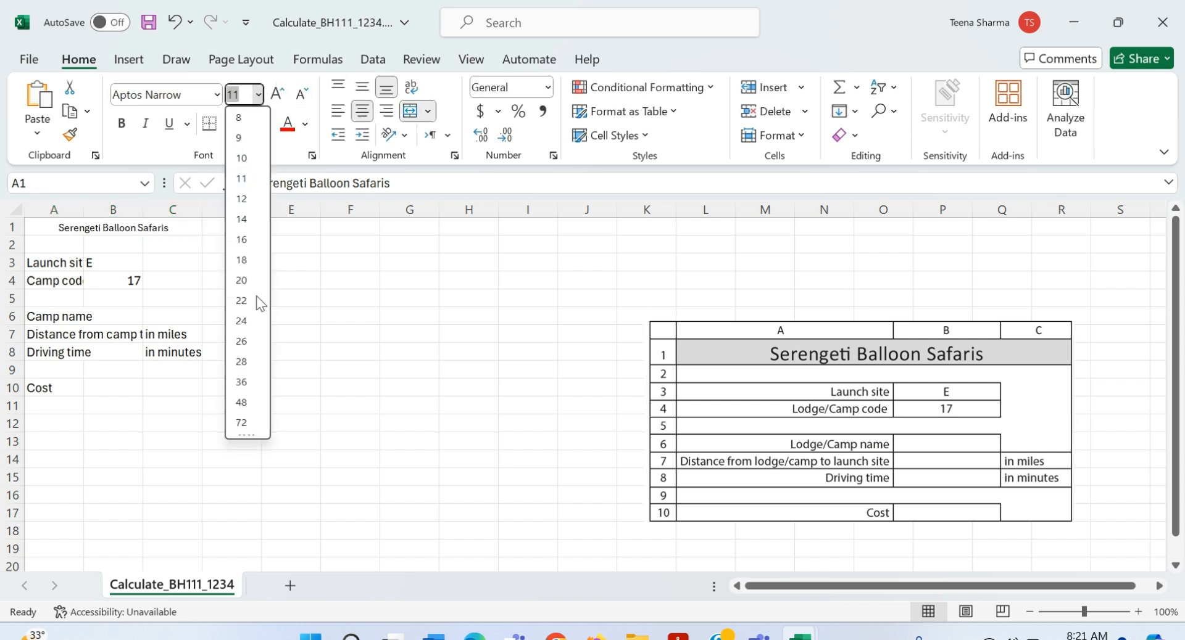
pyautogui.click(246, 263)
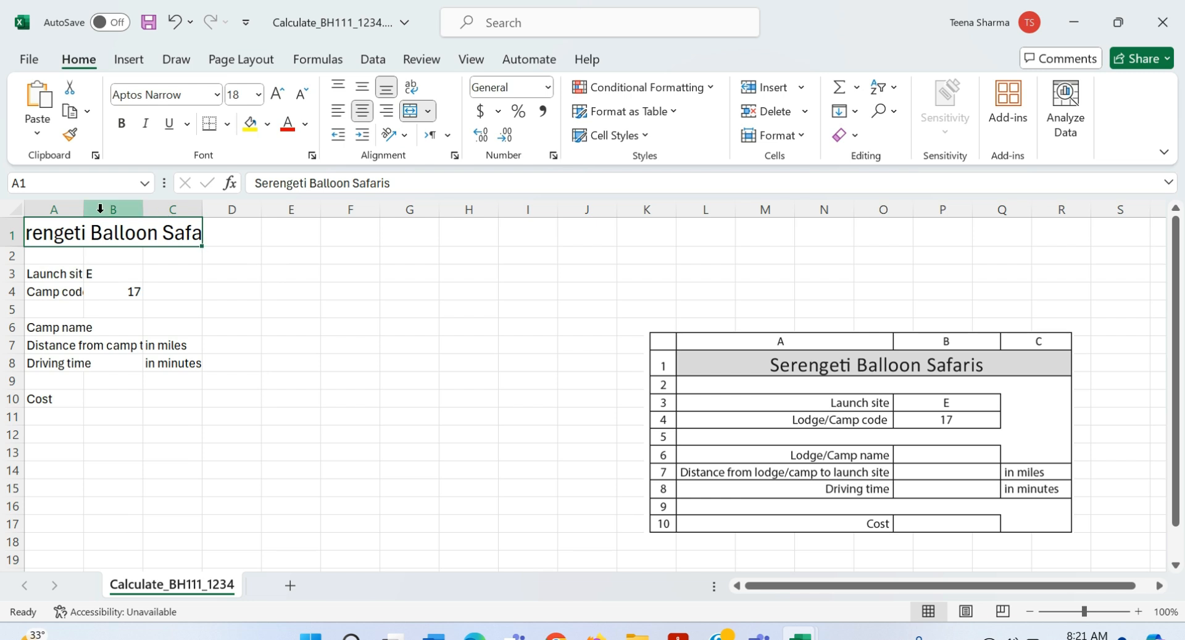
pyautogui.moveTo(83, 210); pyautogui.dragTo(397, 210)
pyautogui.moveTo(203, 212); pyautogui.dragTo(271, 211)
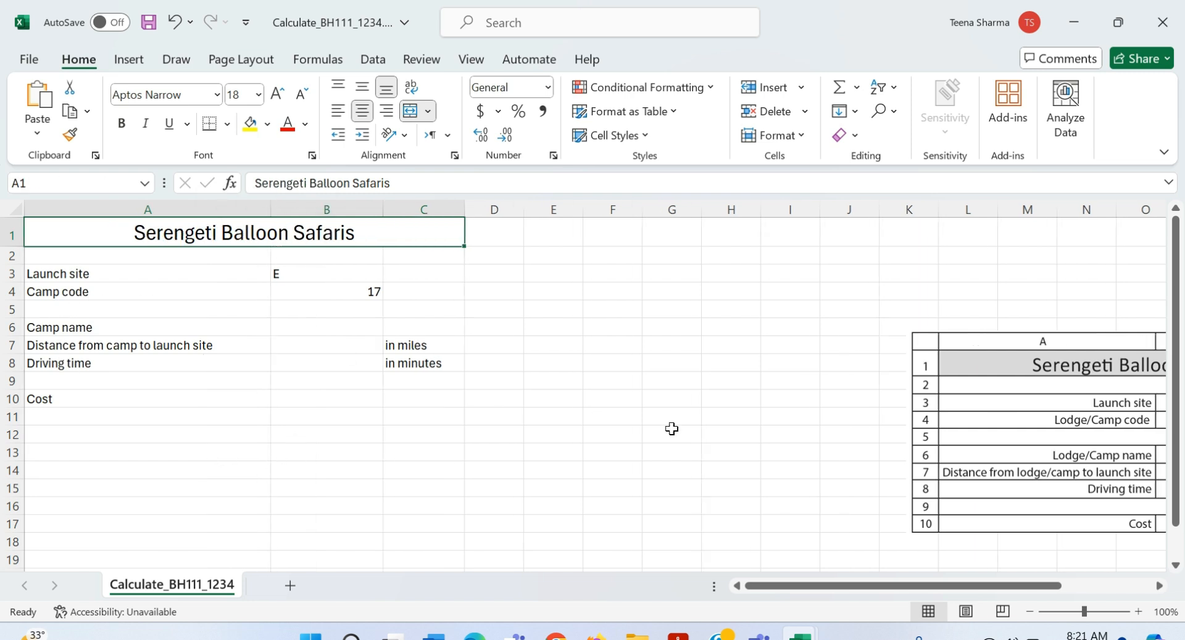
# Step: Move the reference picture up and left, and give title cell A1 a blue fill
pyautogui.moveTo(992, 403); pyautogui.dragTo(694, 325)
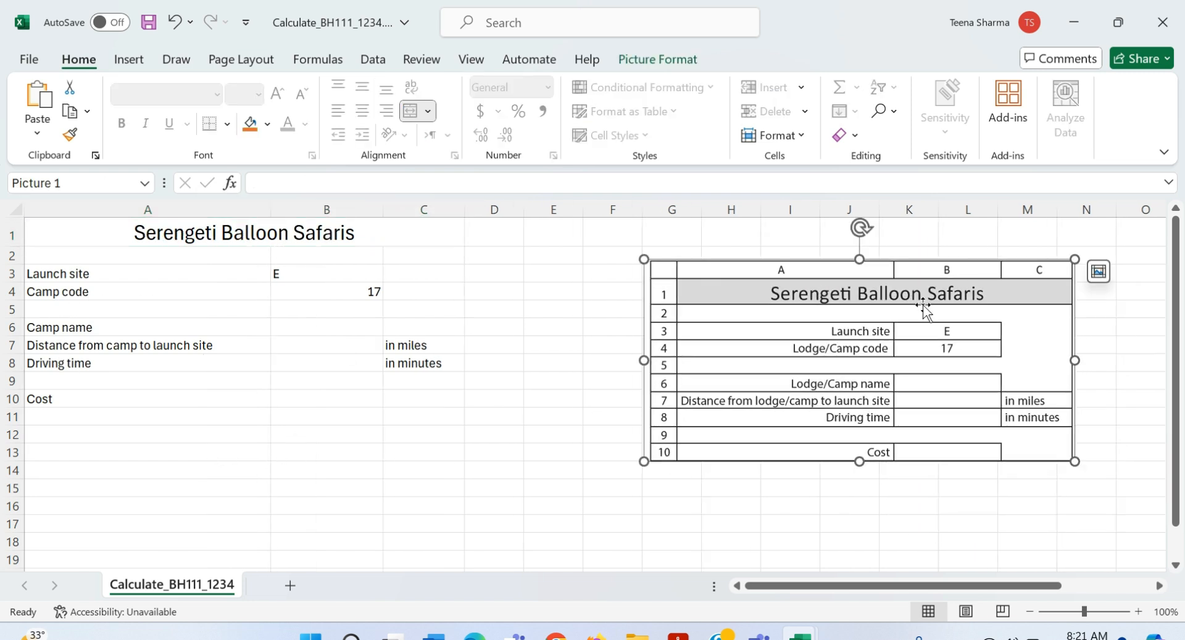
pyautogui.click(67, 233)
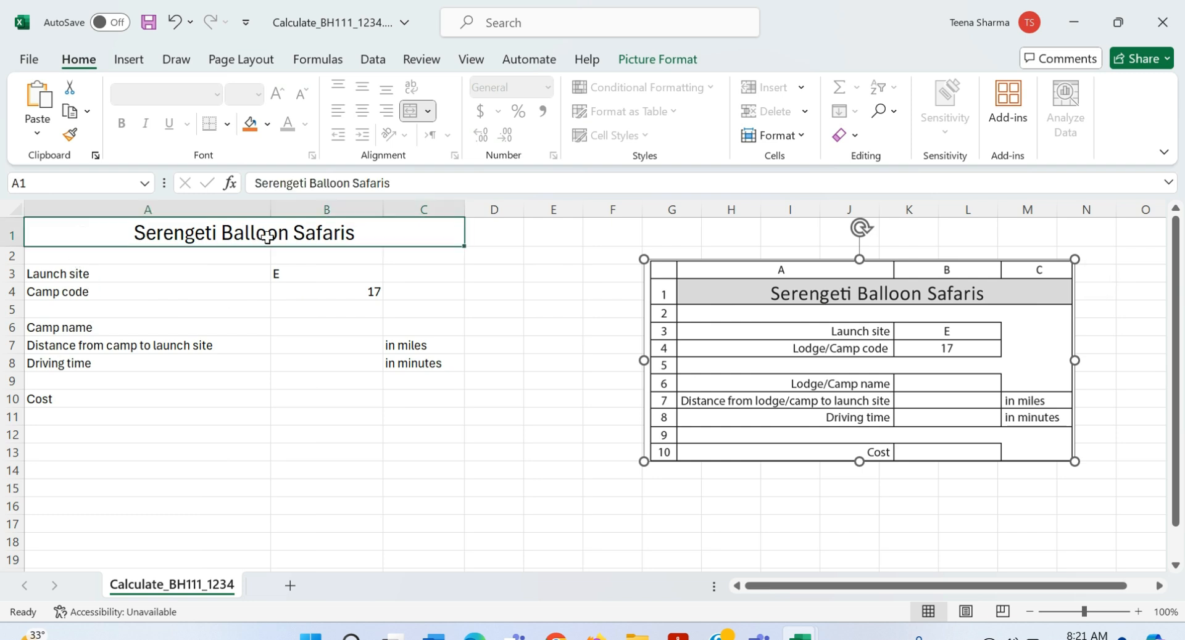
pyautogui.click(268, 125)
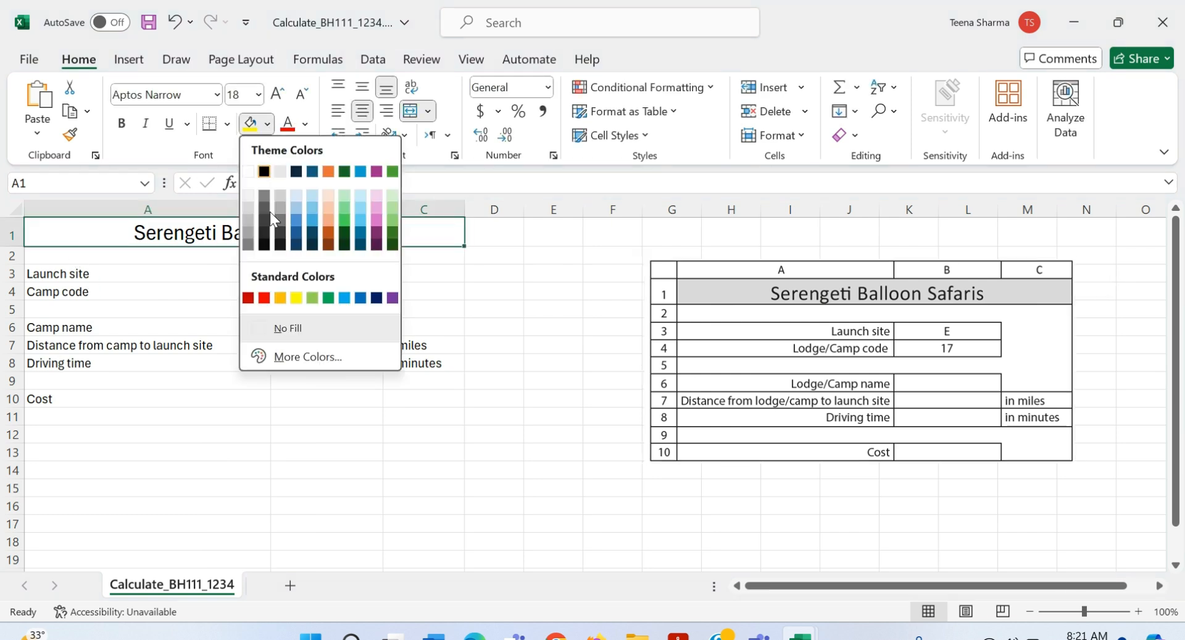
pyautogui.click(296, 221)
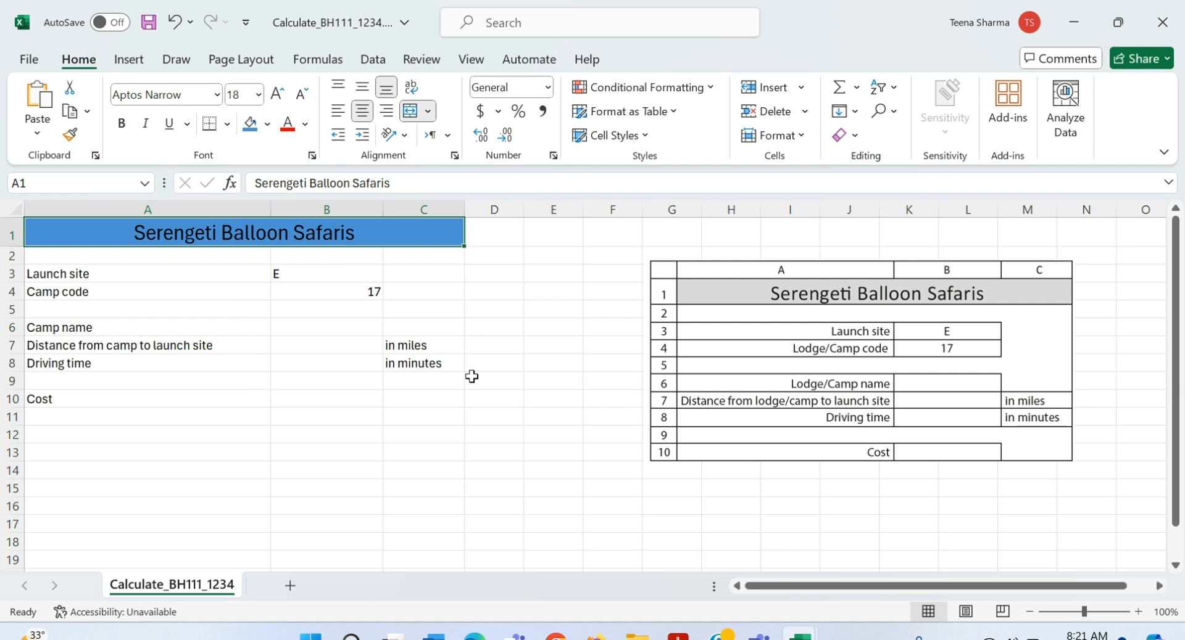
pyautogui.click(527, 322)
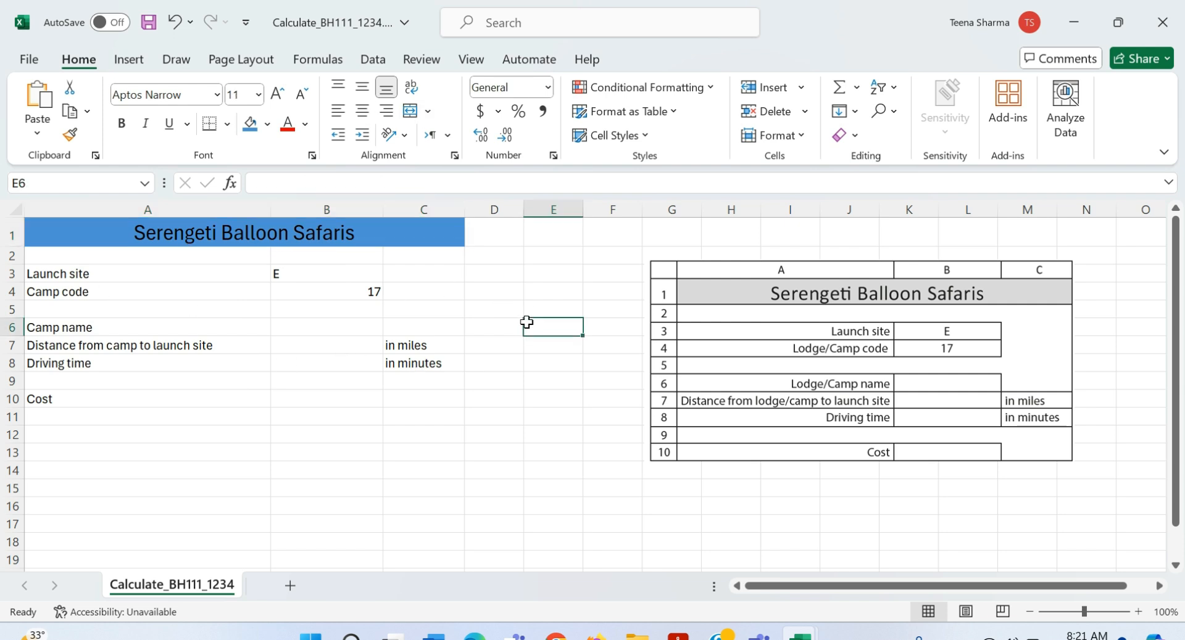
# Step: Right-align the label cells A3 to A10
pyautogui.click(41, 274)
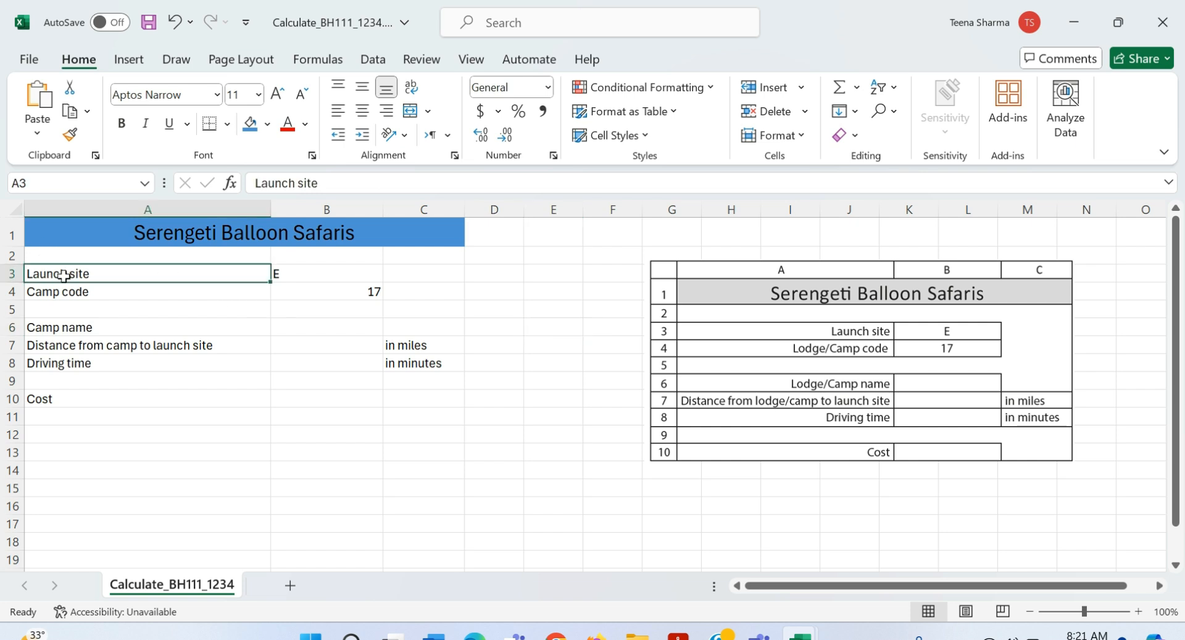
pyautogui.moveTo(65, 282); pyautogui.dragTo(82, 398)
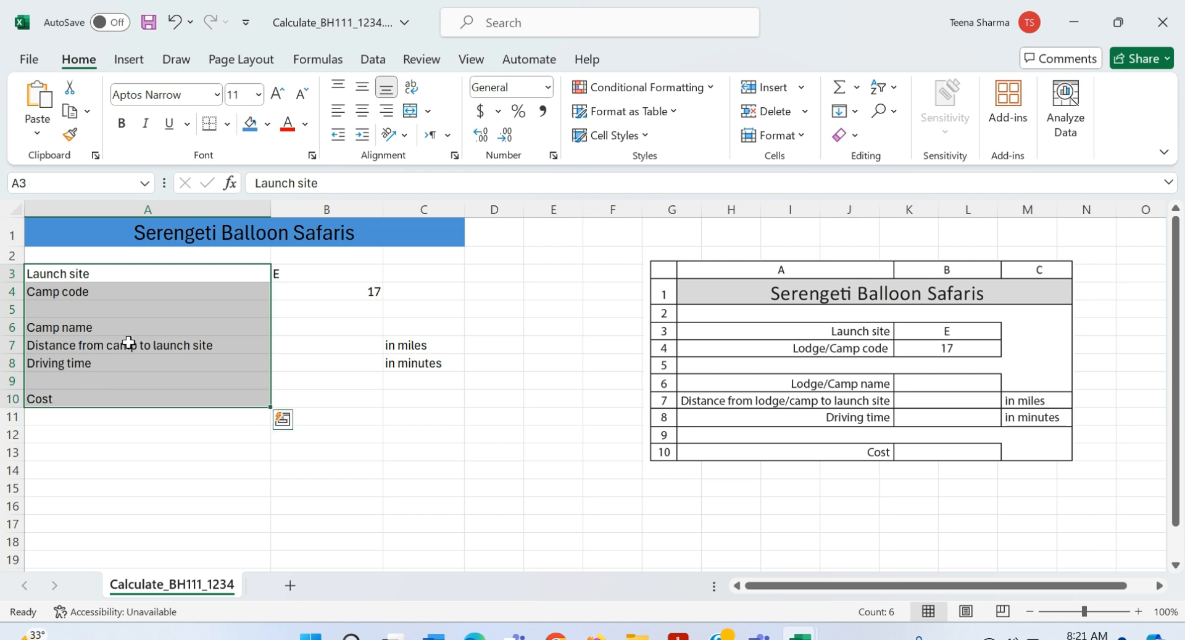
pyautogui.click(386, 111)
pyautogui.click(413, 486)
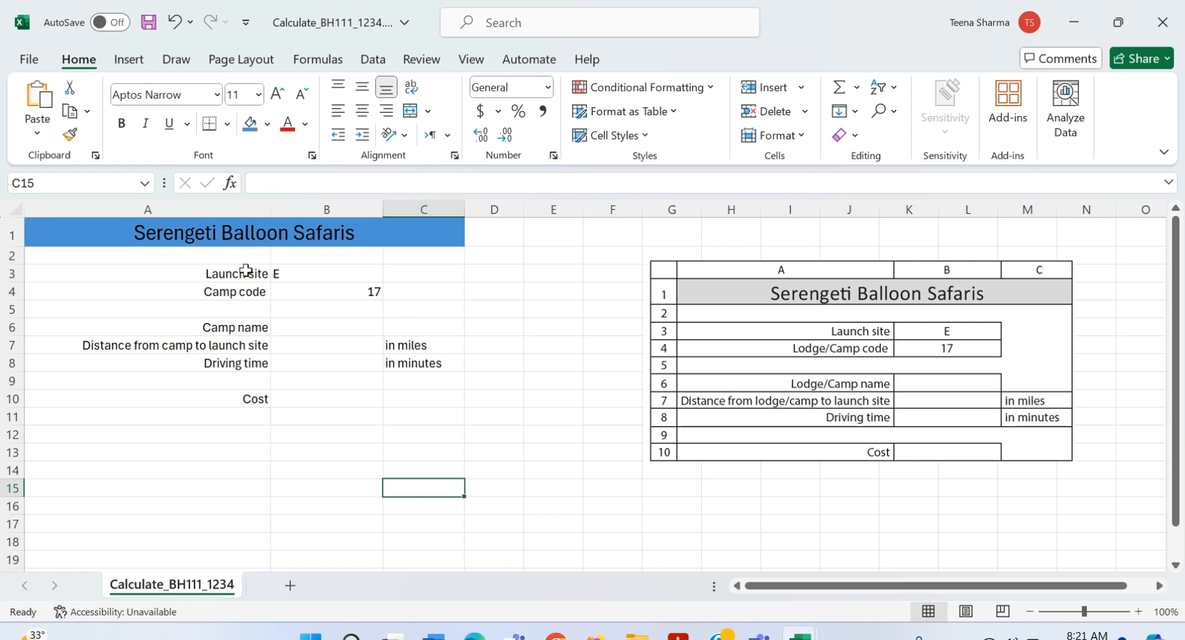
pyautogui.doubleClick(209, 295)
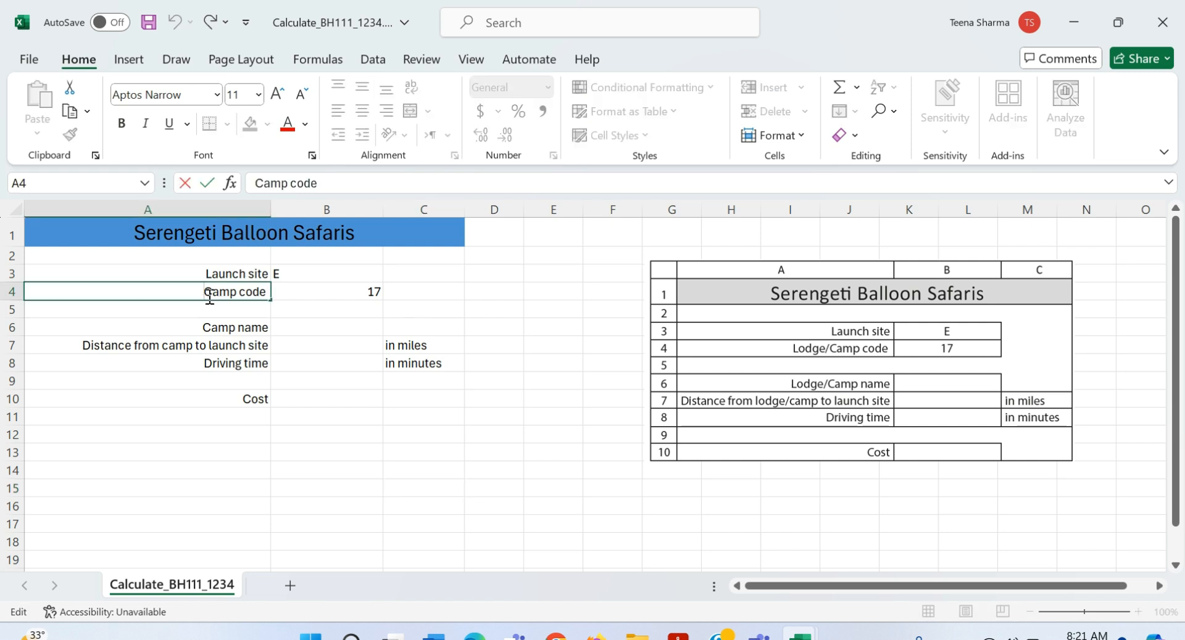
# Step: Rename A4 to 'Lodge/Camp code' and centre E and 17 in B3:B4
pyautogui.write('Lodge')
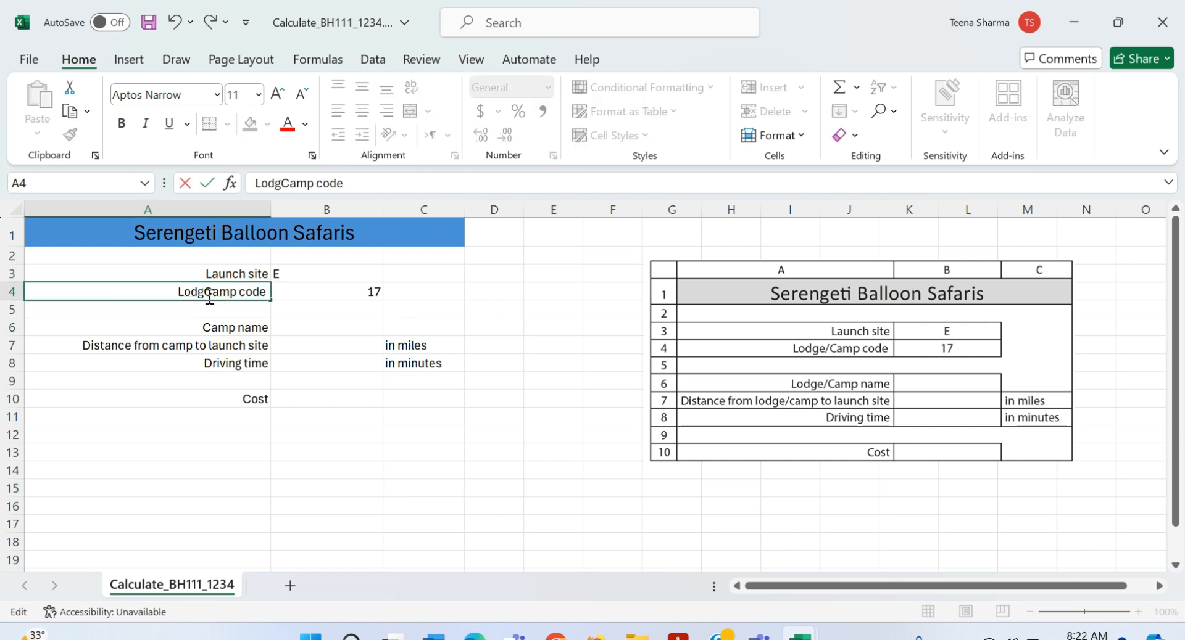
pyautogui.write('/')
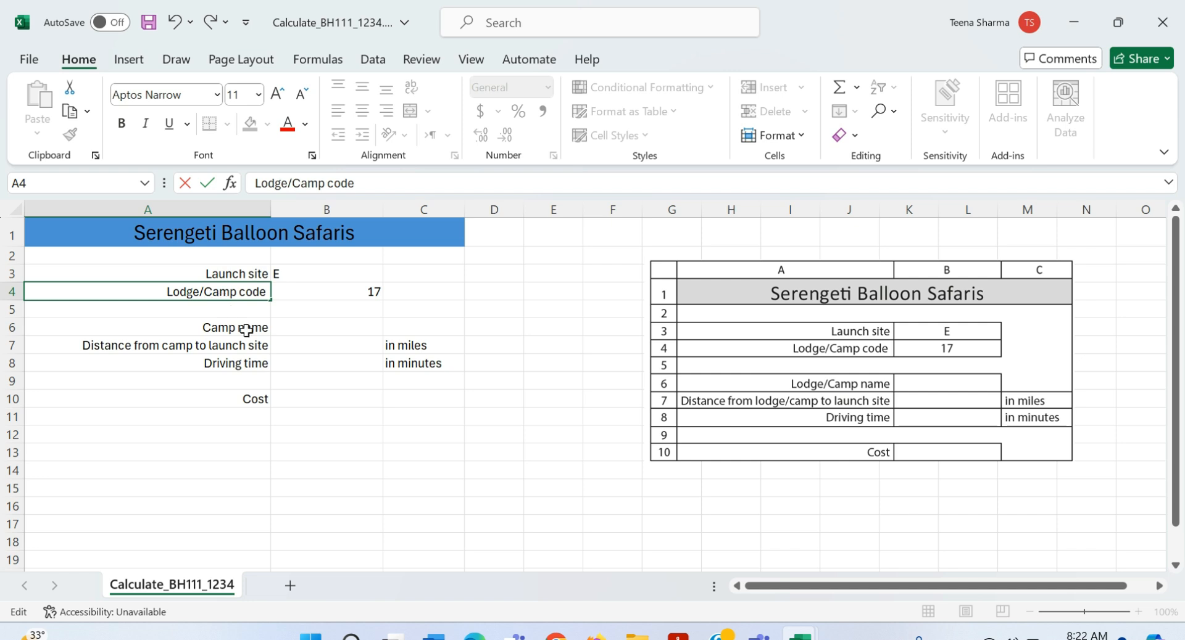
pyautogui.moveTo(353, 281); pyautogui.dragTo(354, 295)
pyautogui.click(361, 117)
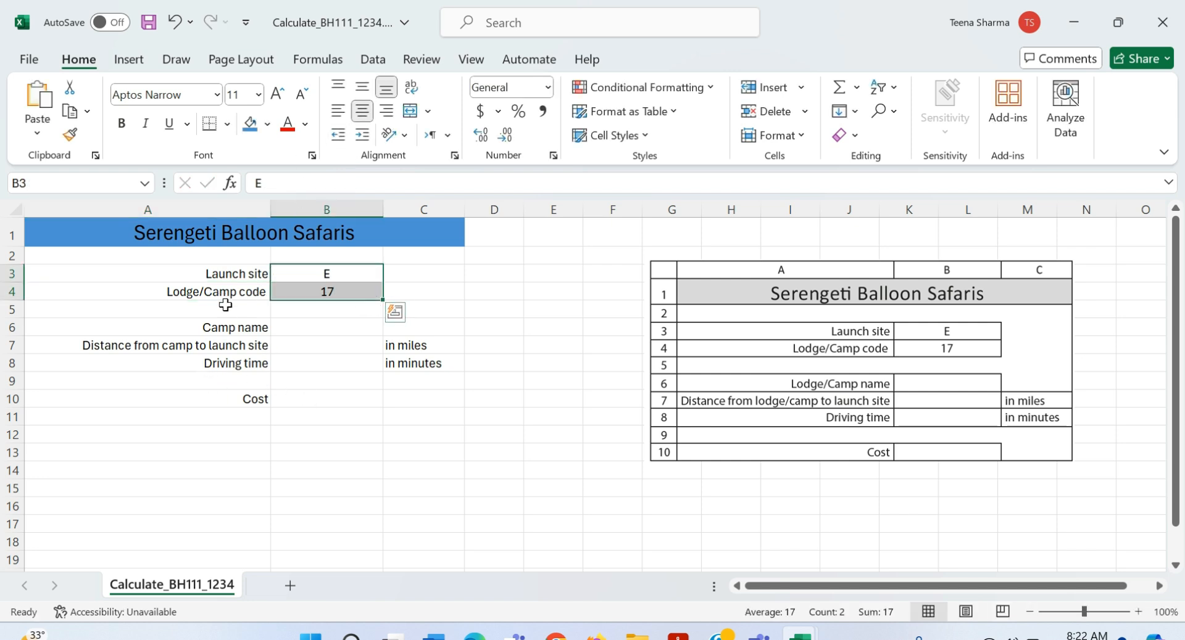
# Step: Insert 'Lodge/' into the A6 camp name and A7 distance labels
pyautogui.doubleClick(194, 328)
pyautogui.write('Lo')
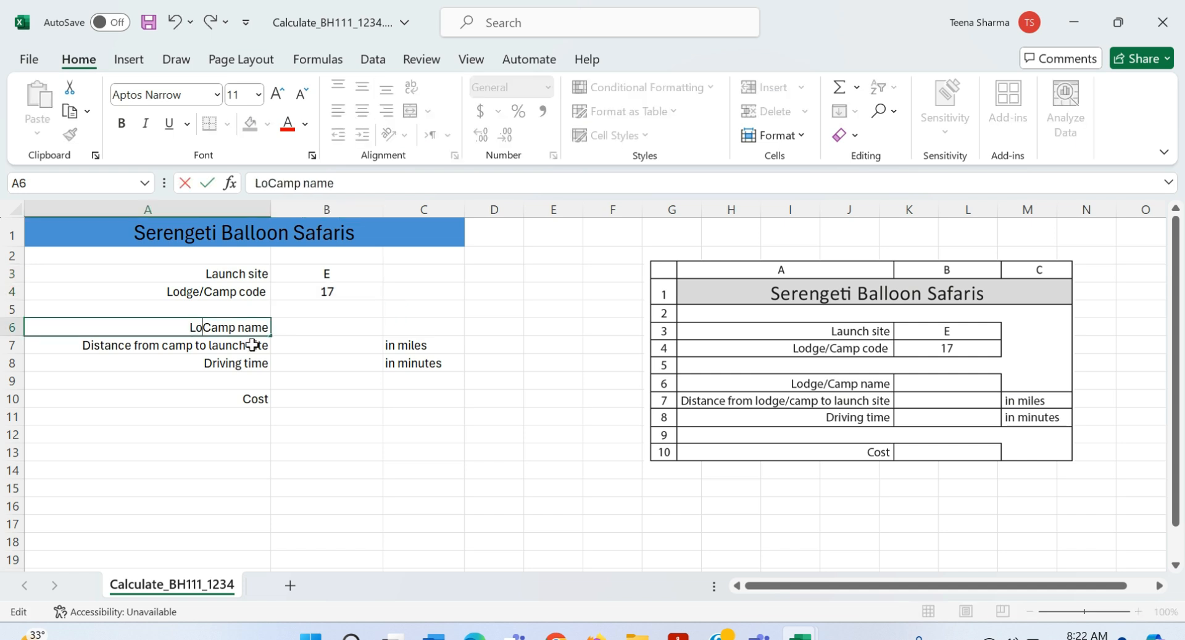
pyautogui.write('dge/')
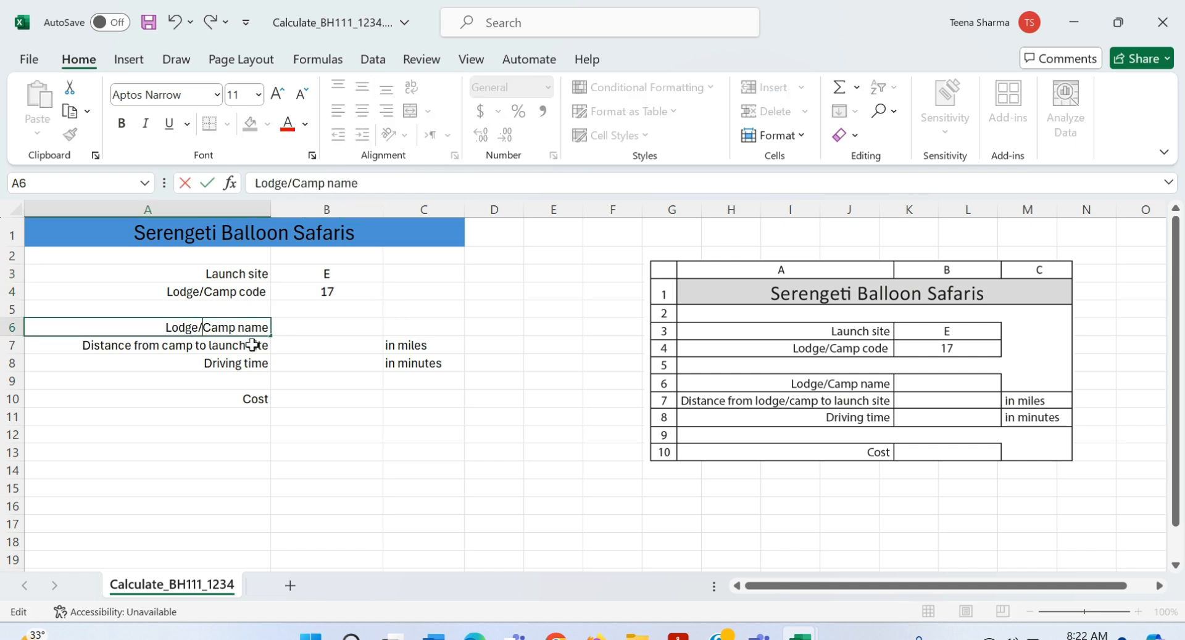
pyautogui.click(110, 360)
pyautogui.click(164, 346)
pyautogui.doubleClick(166, 348)
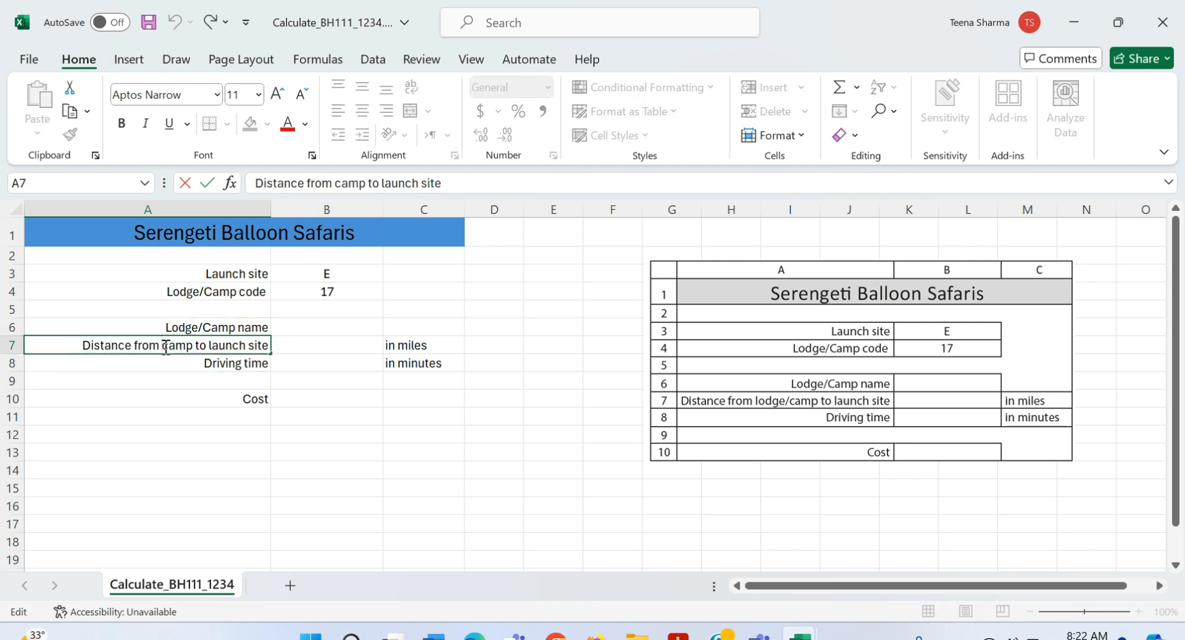
pyautogui.write('Lodge')
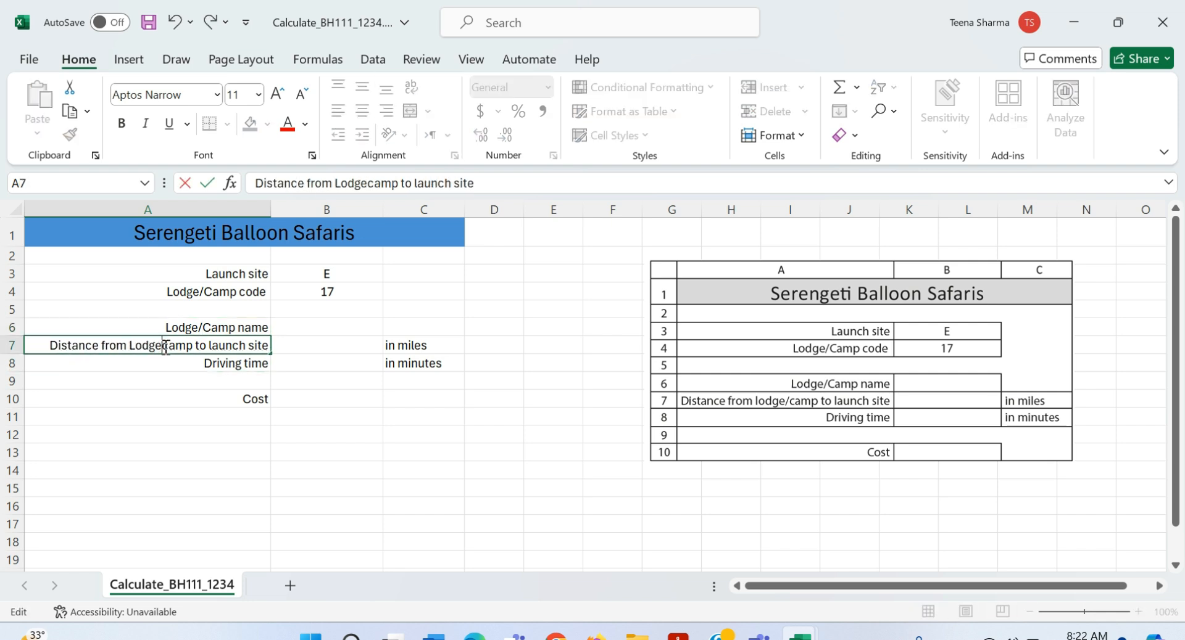
pyautogui.write('/')
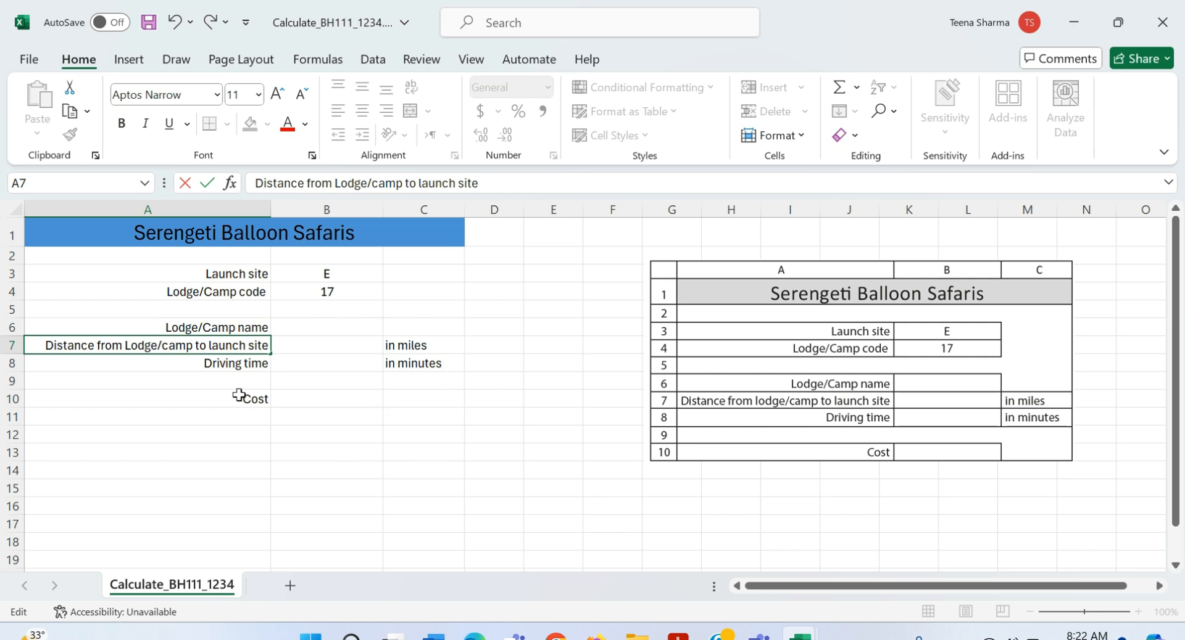
# Step: Put an outline border around the whole table A1:C10
pyautogui.moveTo(66, 241); pyautogui.dragTo(257, 398)
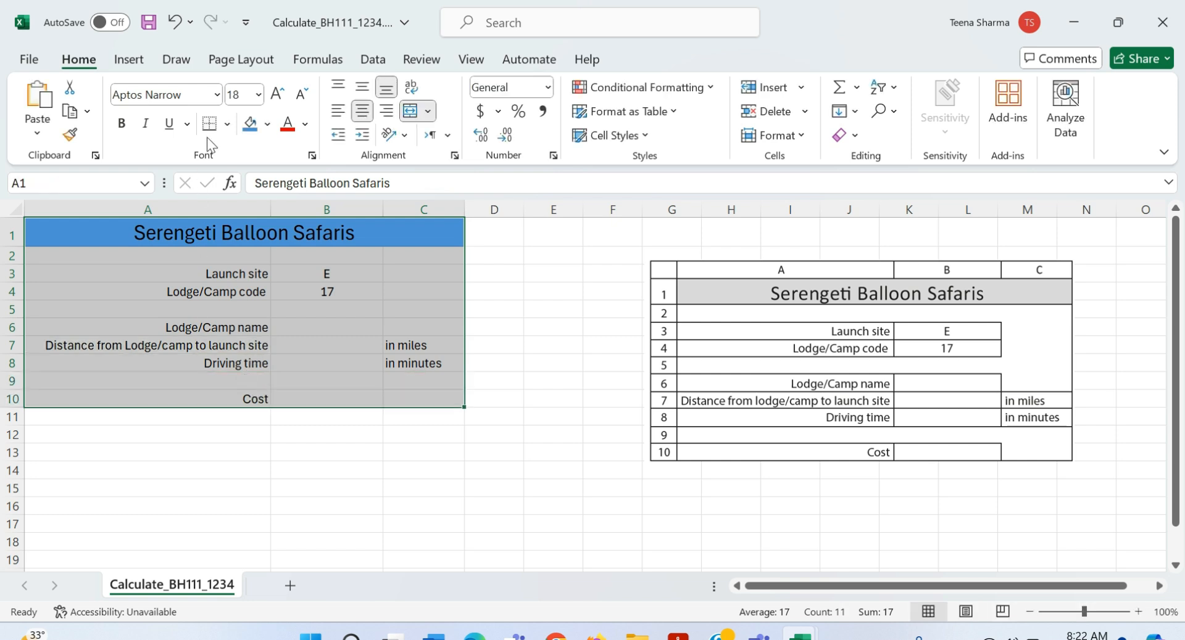
pyautogui.click(228, 123)
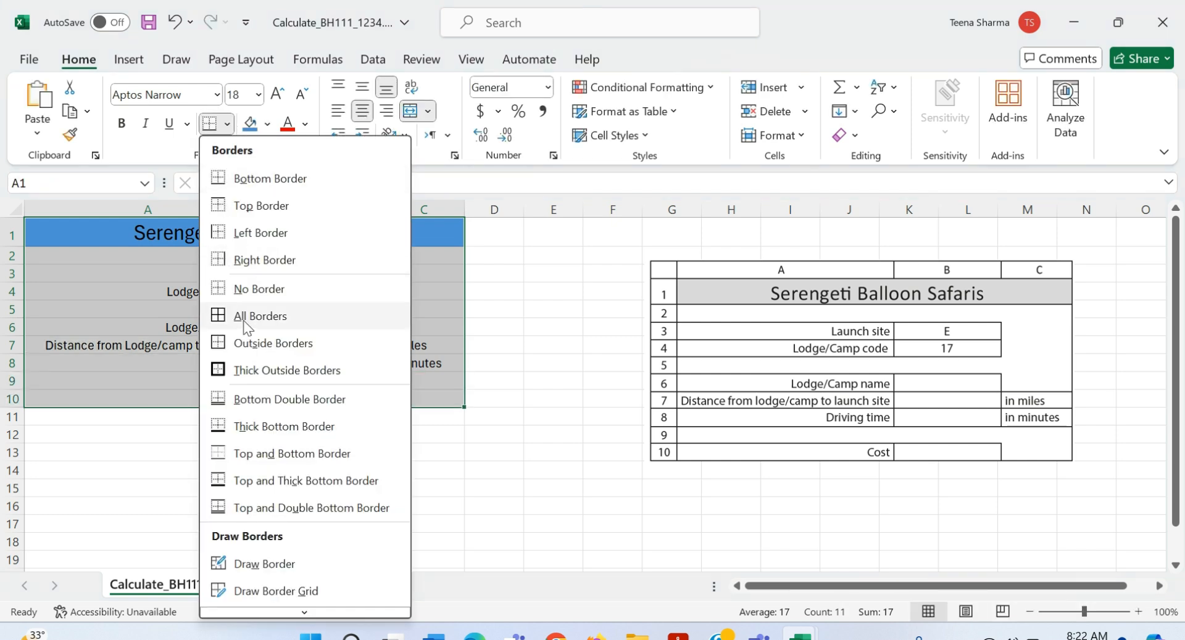
pyautogui.click(247, 346)
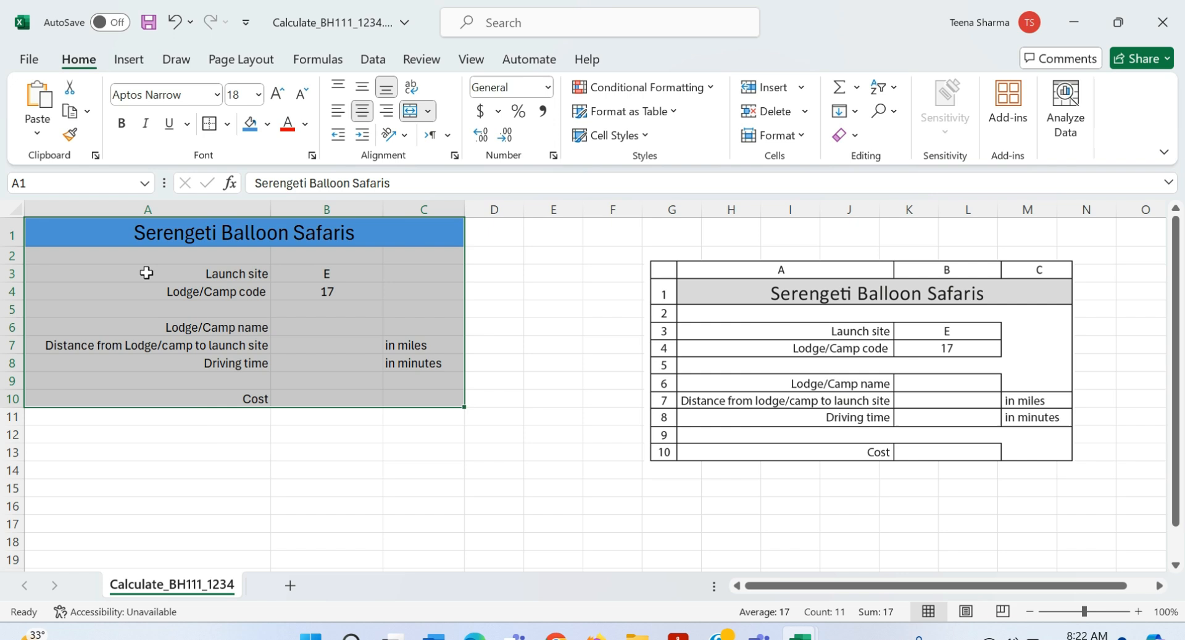
pyautogui.click(282, 469)
pyautogui.moveTo(74, 235); pyautogui.dragTo(347, 233)
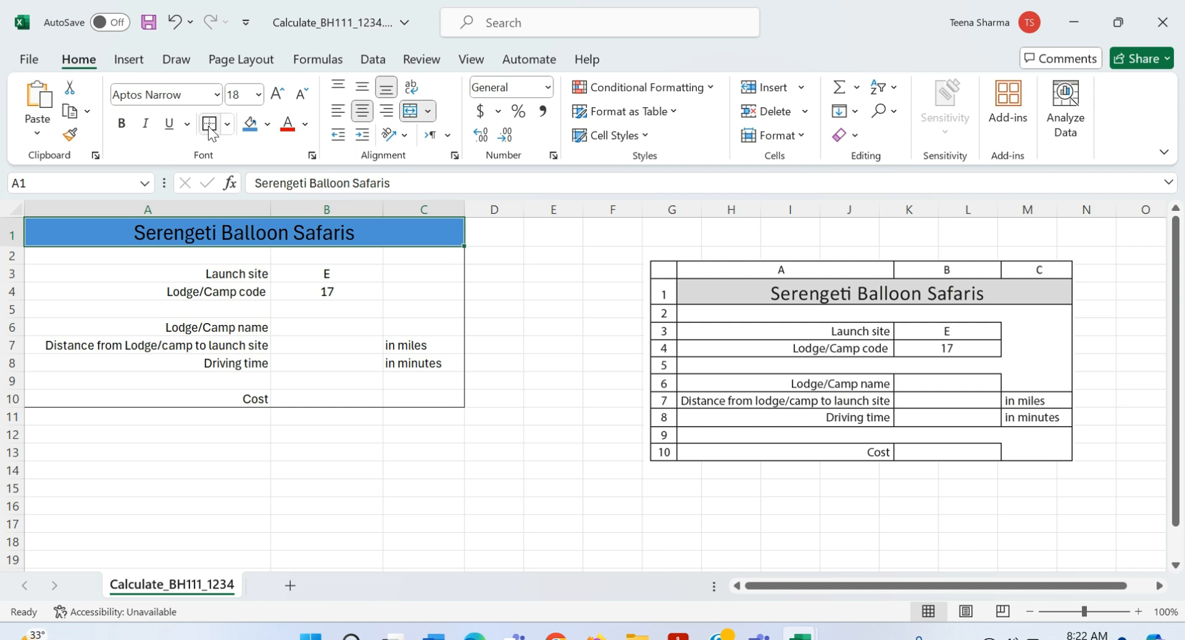
pyautogui.click(547, 400)
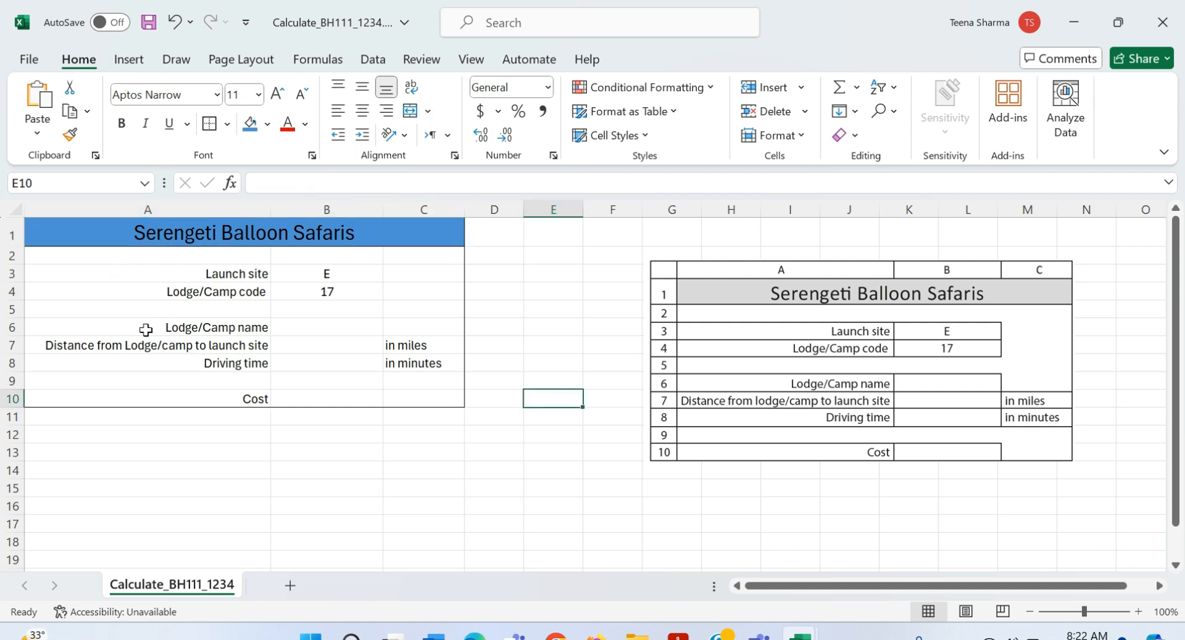
# Step: Give every cell in the Launch site and code block A3:B4 a border
pyautogui.moveTo(98, 269); pyautogui.dragTo(287, 292)
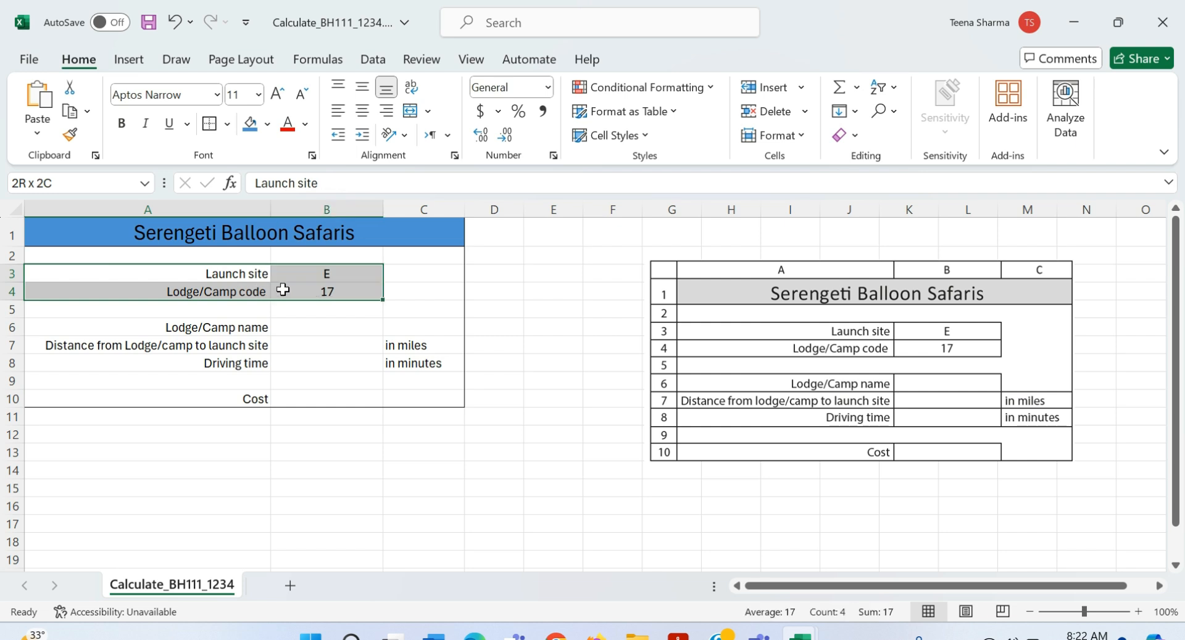
pyautogui.click(227, 124)
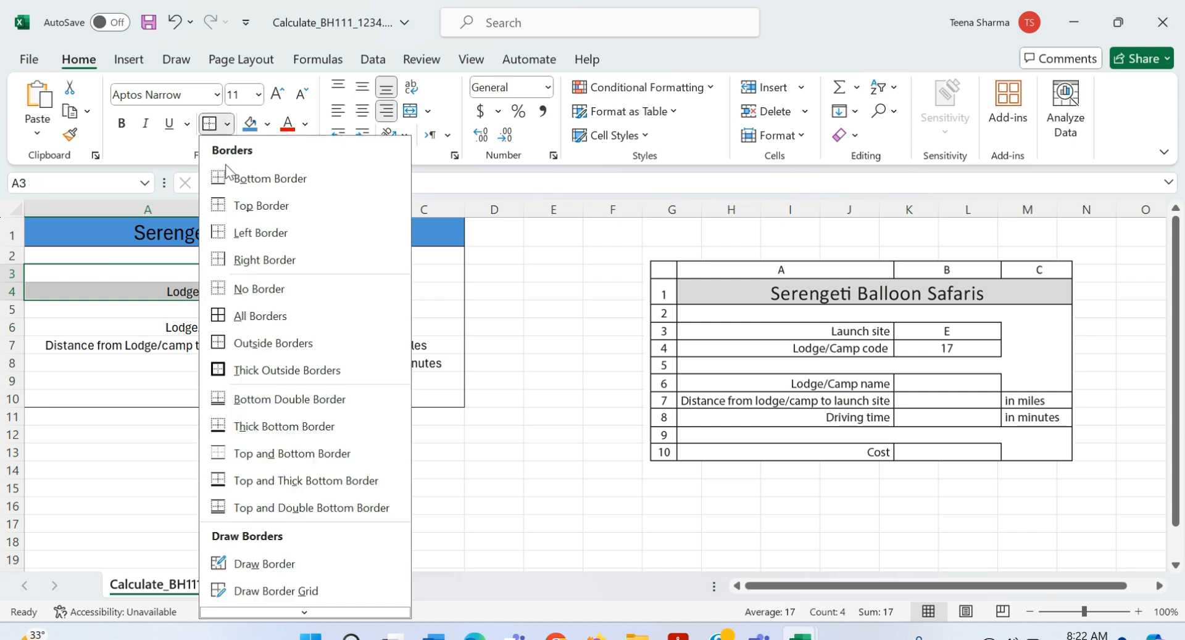
pyautogui.click(235, 316)
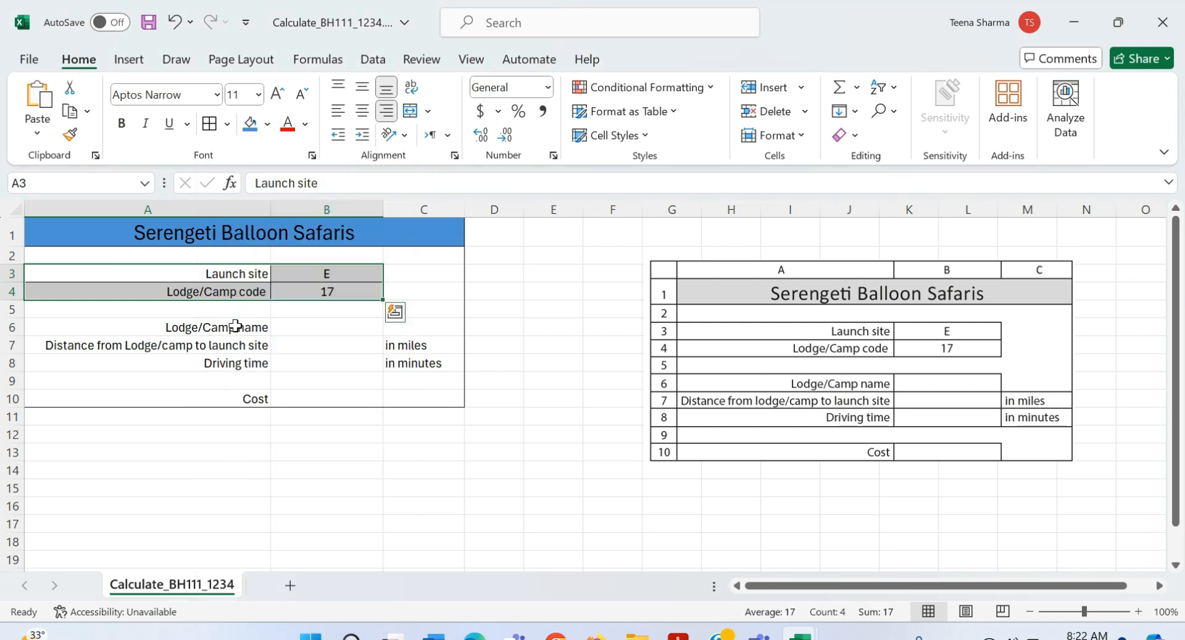
pyautogui.click(518, 348)
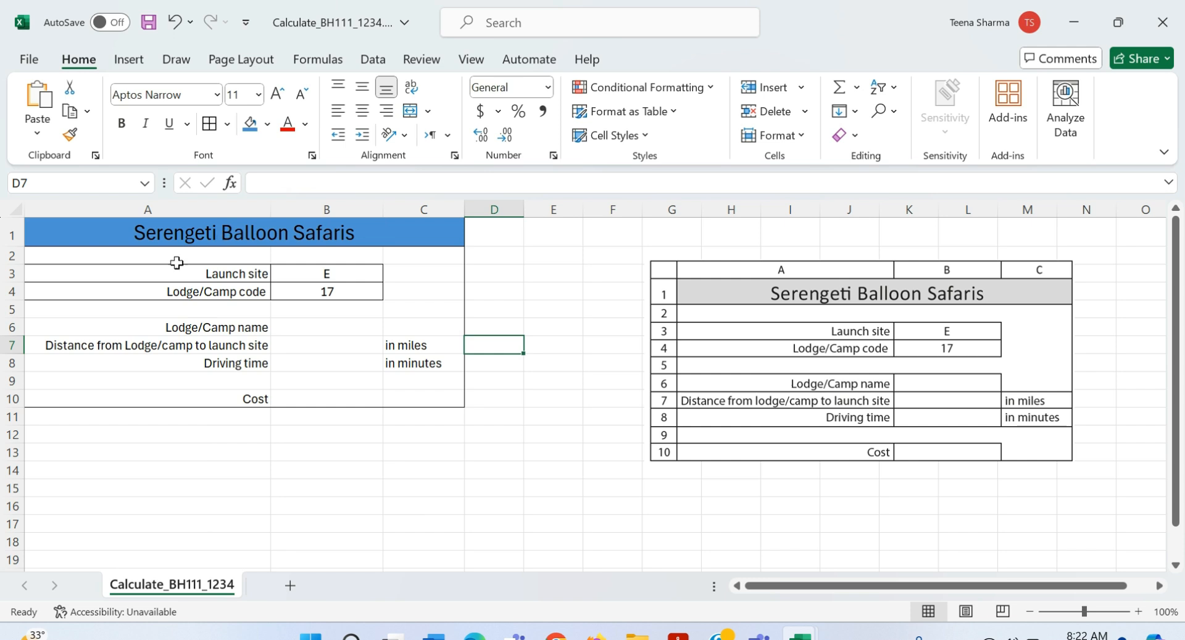
pyautogui.click(139, 235)
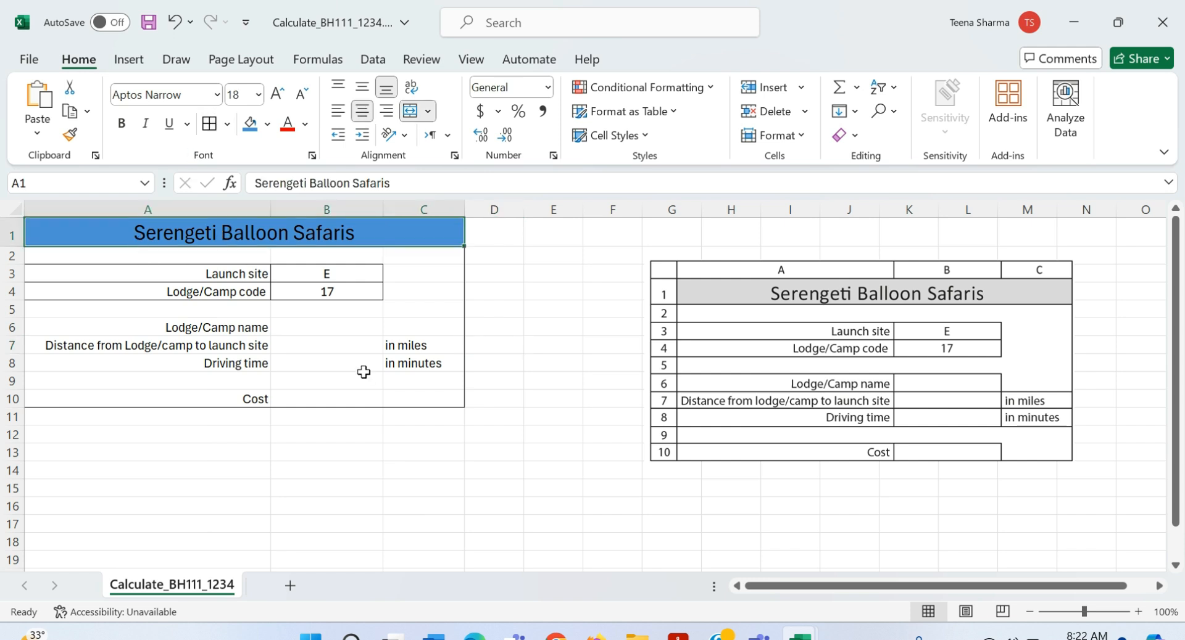
pyautogui.click(451, 451)
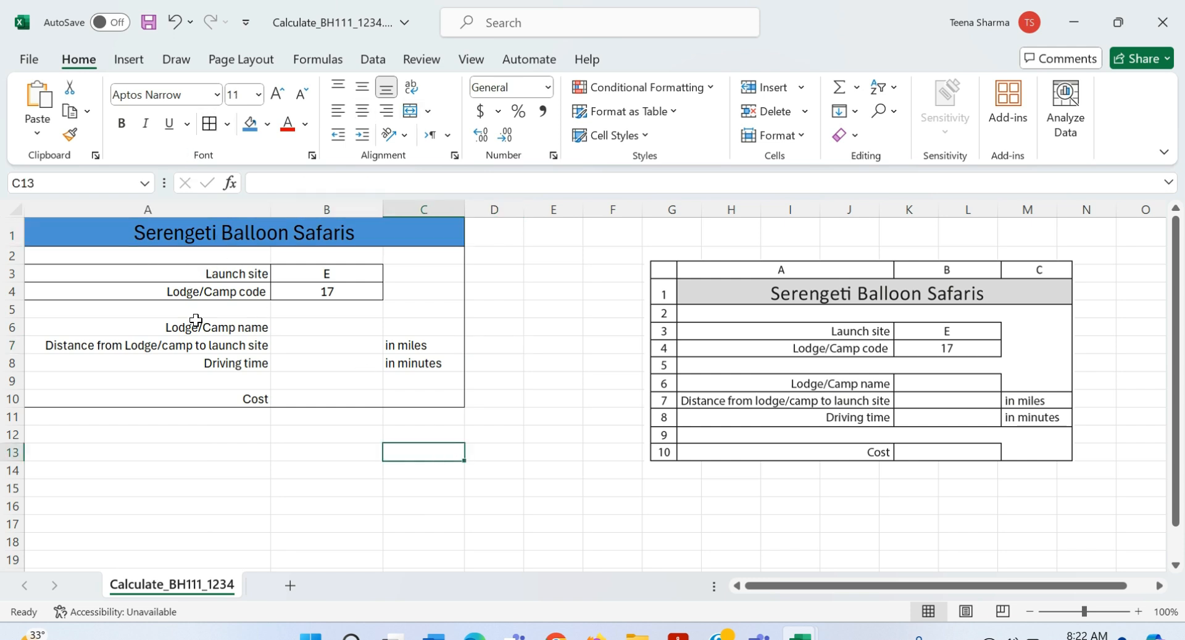
# Step: Border the Lodge/Camp name, distance, driving time and Cost rows to match the reference
pyautogui.moveTo(161, 329); pyautogui.dragTo(199, 361)
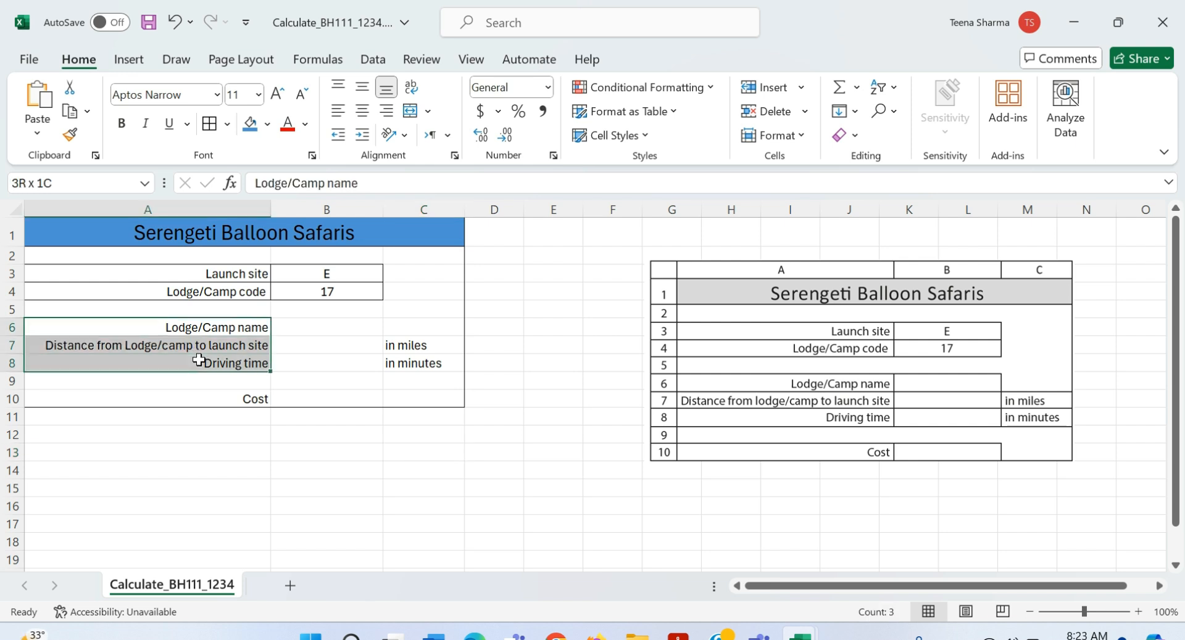
pyautogui.click(196, 361)
pyautogui.moveTo(164, 343); pyautogui.dragTo(404, 366)
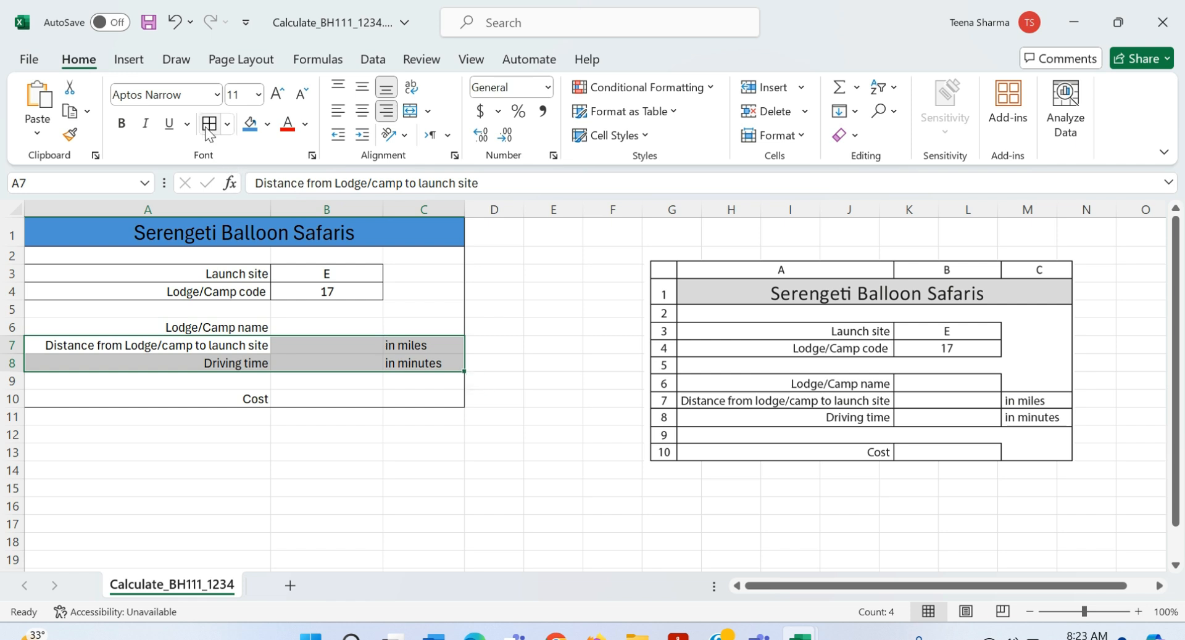
pyautogui.rightClick(151, 327)
pyautogui.click(87, 332)
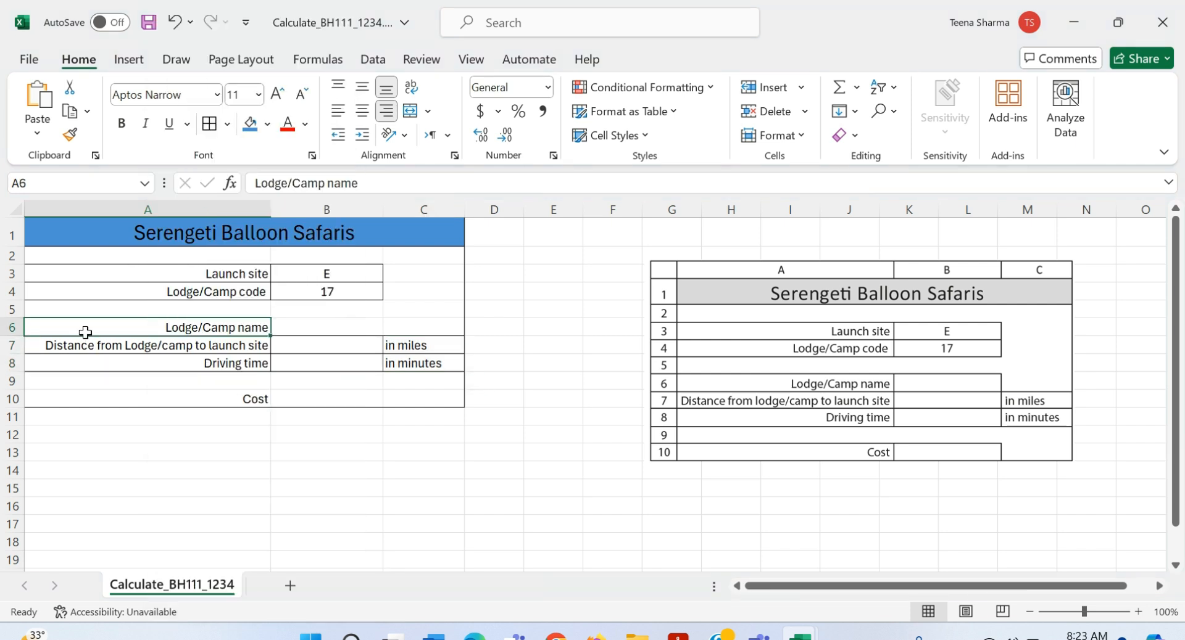
pyautogui.moveTo(85, 329); pyautogui.dragTo(328, 330)
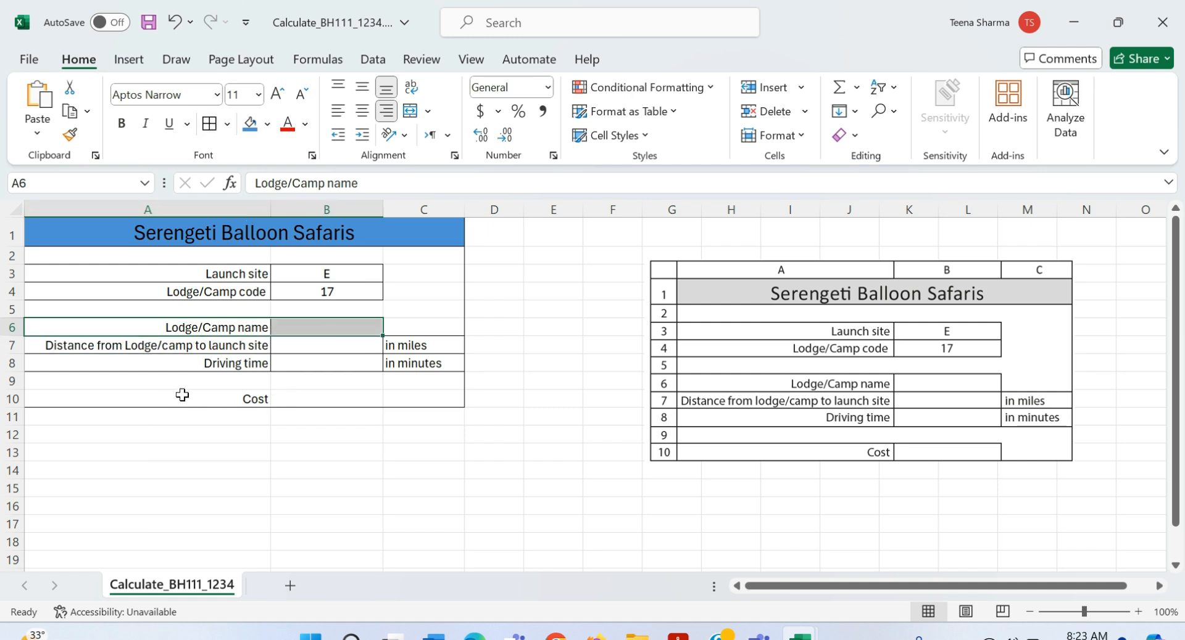
pyautogui.moveTo(181, 398); pyautogui.dragTo(330, 401)
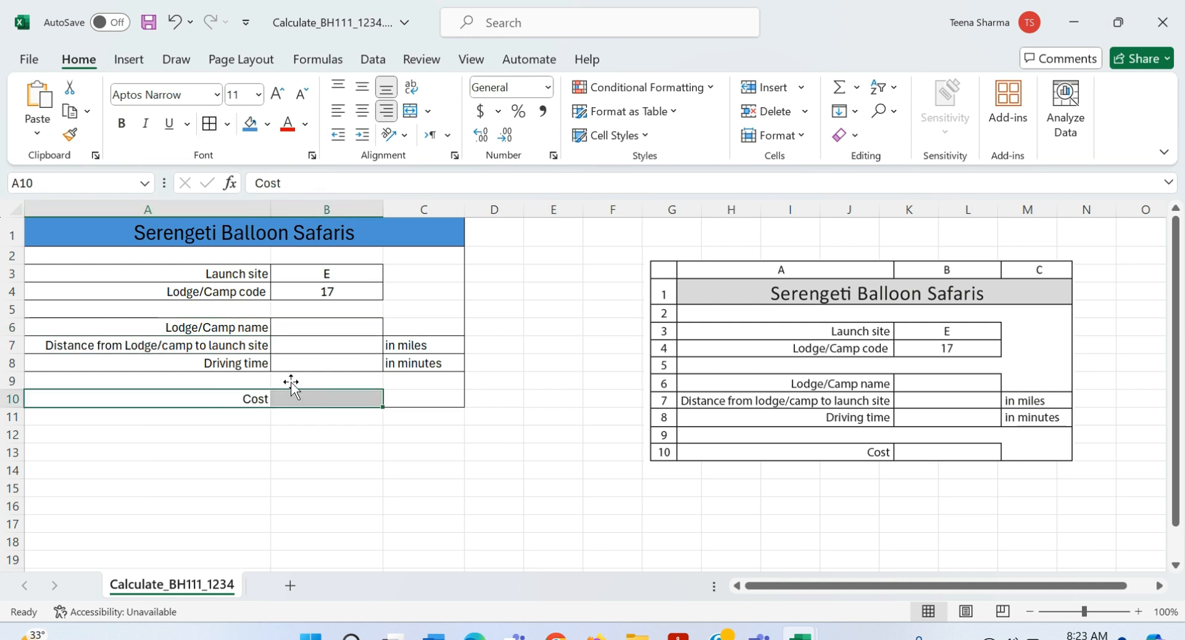
pyautogui.click(462, 525)
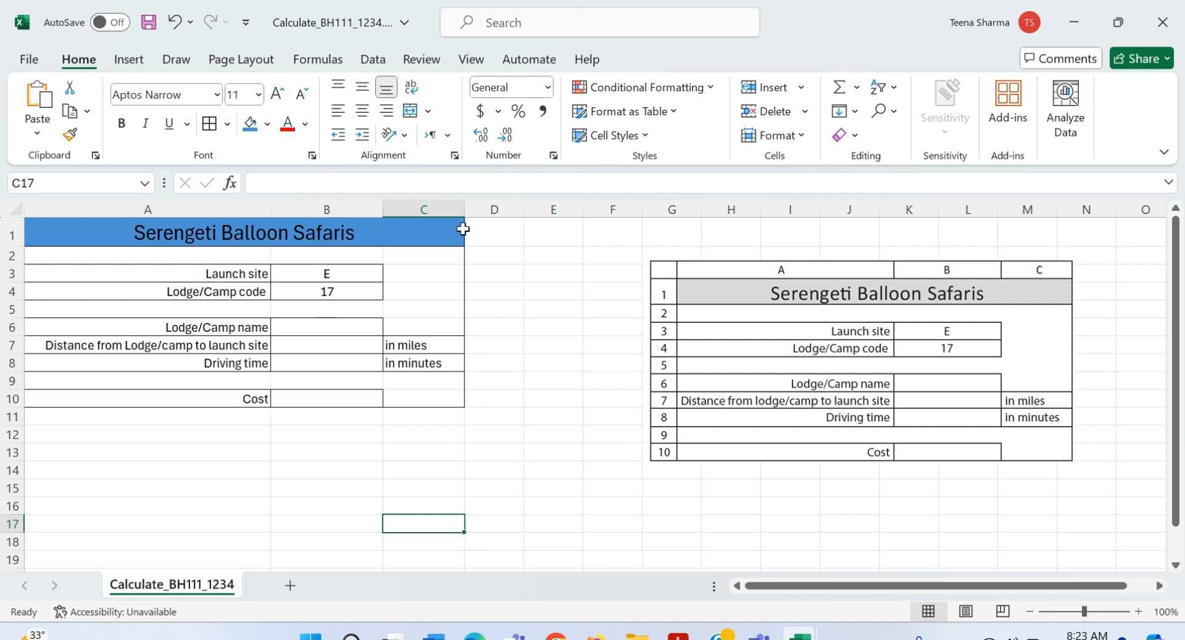
# Step: Narrow column A, delete the reference table picture, and return to the exam PDF
pyautogui.moveTo(270, 210); pyautogui.dragTo(259, 210)
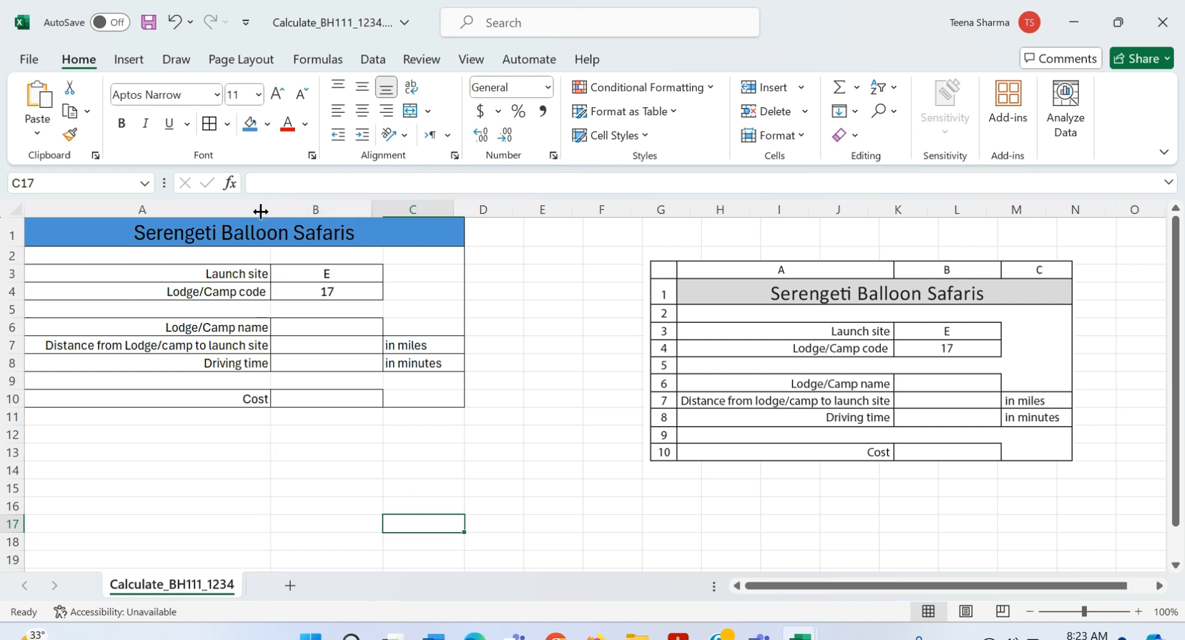
pyautogui.click(593, 512)
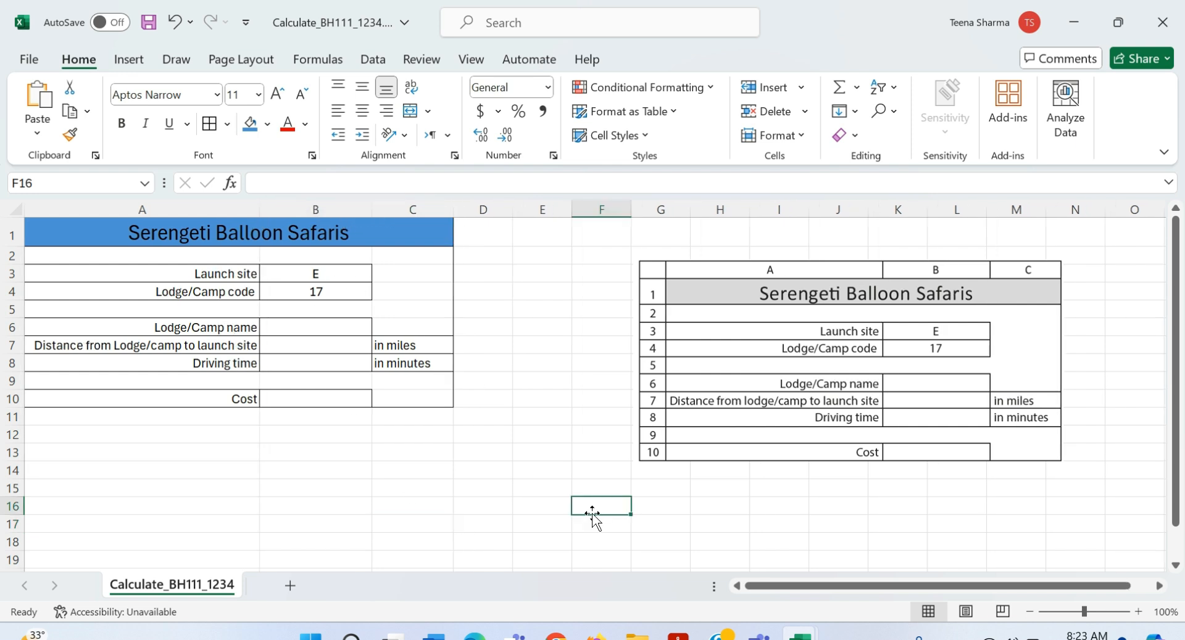
pyautogui.click(737, 410)
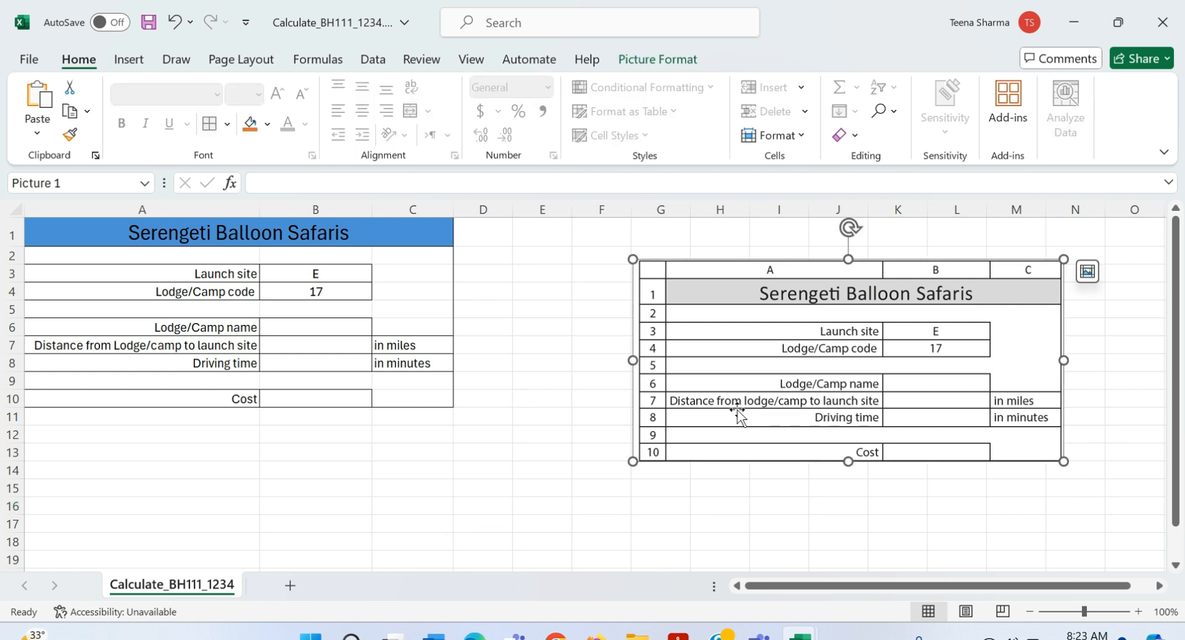
pyautogui.press('Delete')
pyautogui.hotkey('alt', 'Tab')
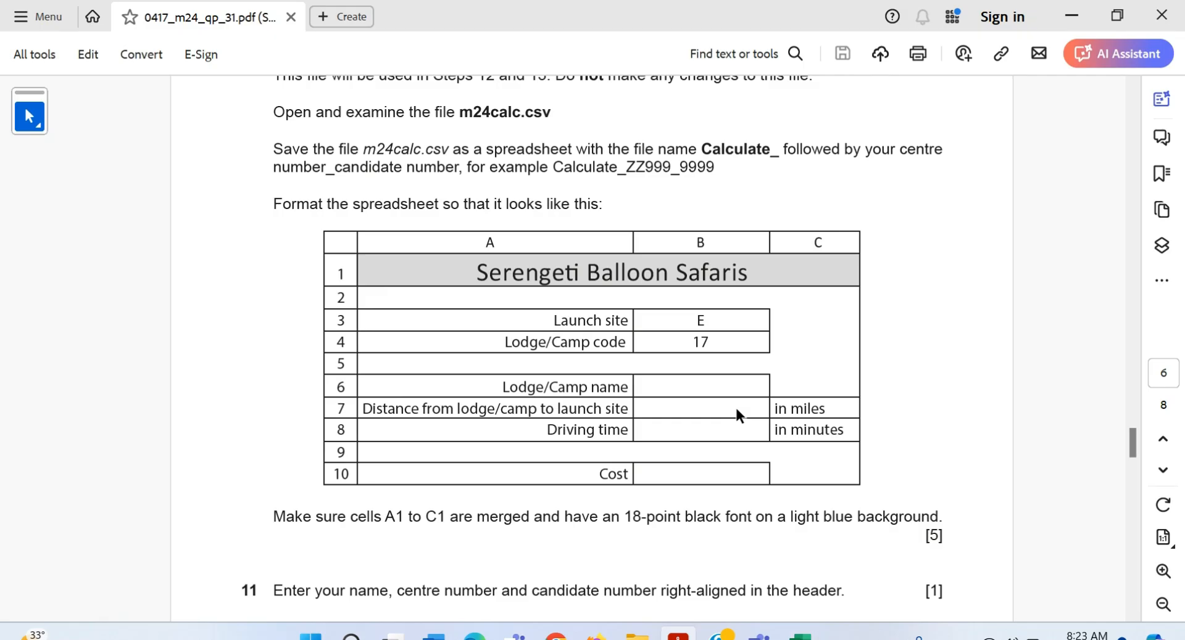
# Step: Read question 11 in the PDF, then show Excel's Insert Text options
pyautogui.scroll(-5, 500, 512)
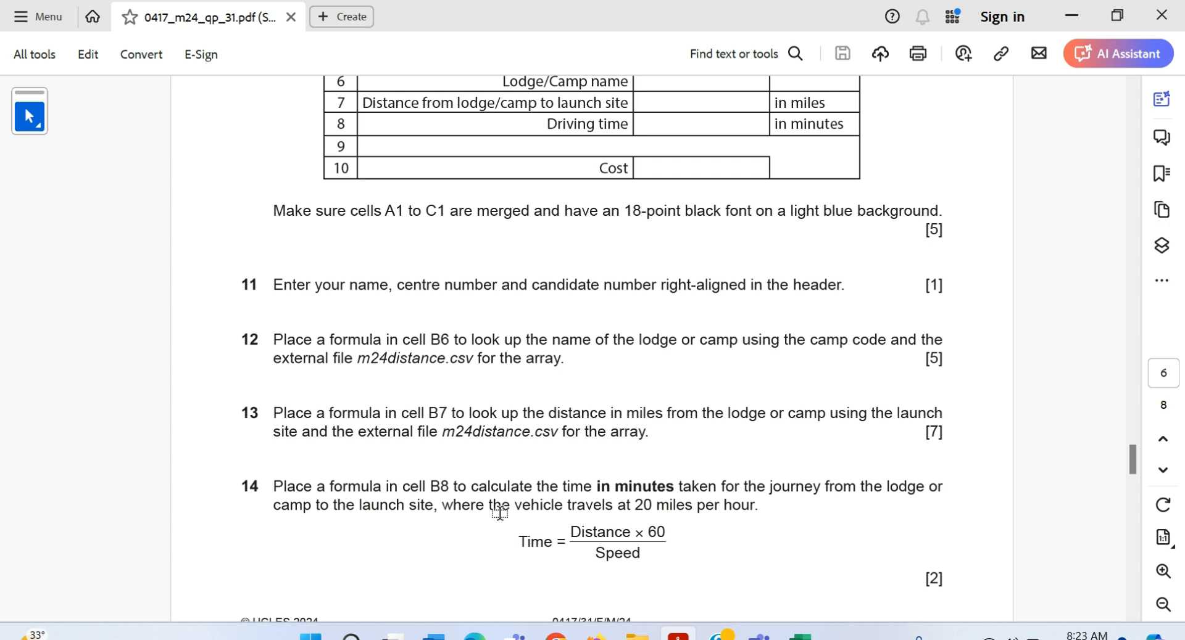
pyautogui.hotkey('alt', 'Tab')
pyautogui.click(128, 62)
pyautogui.click(1014, 114)
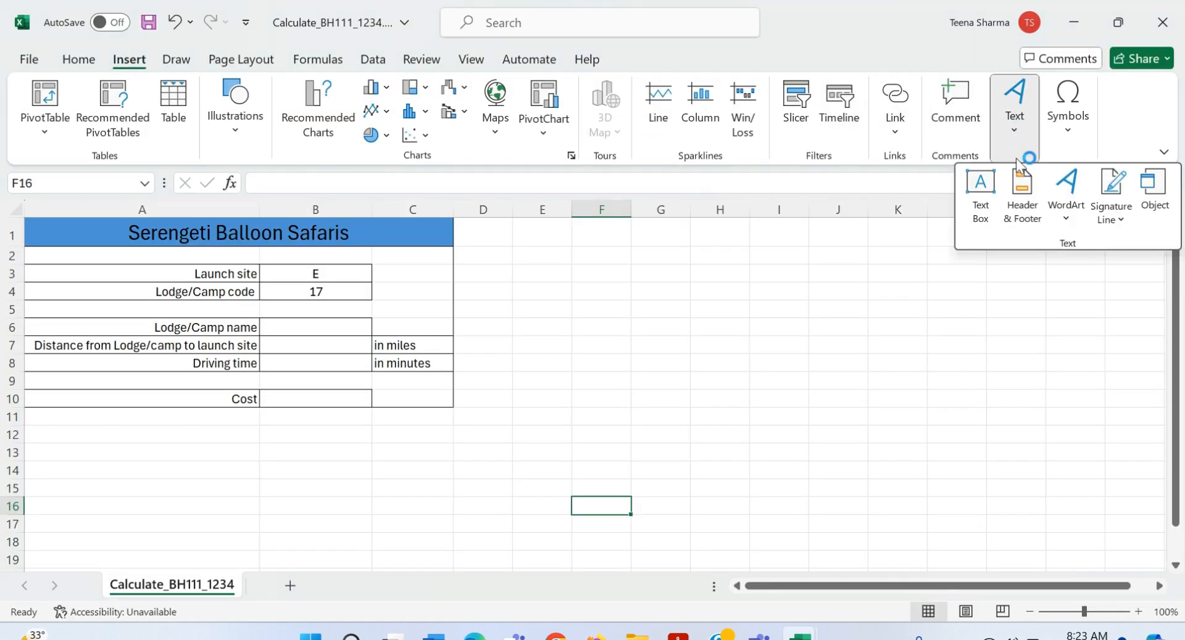
# Step: Type the candidate's name, centre number and candidate number into the right header section
pyautogui.click(1022, 193)
pyautogui.click(580, 291)
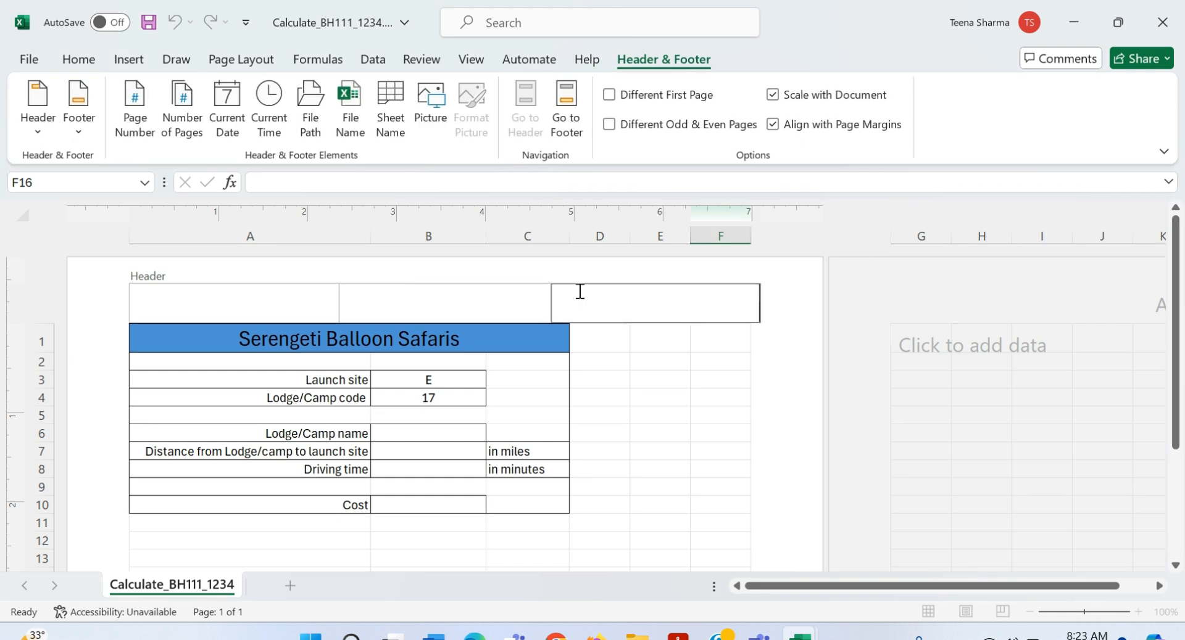
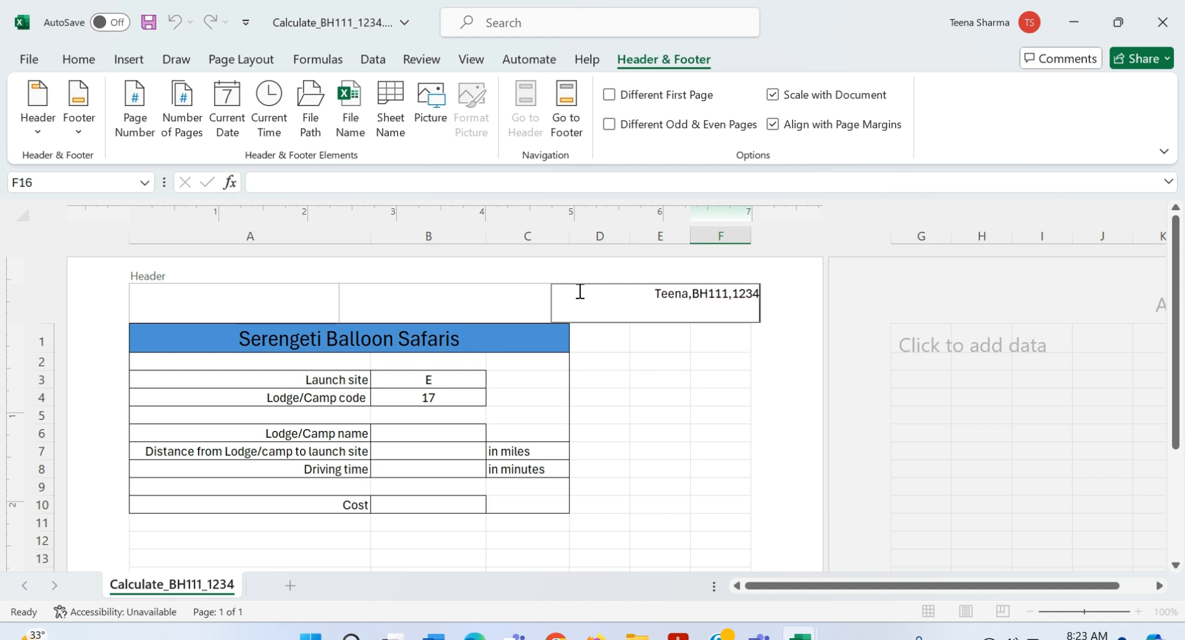
pyautogui.click(668, 435)
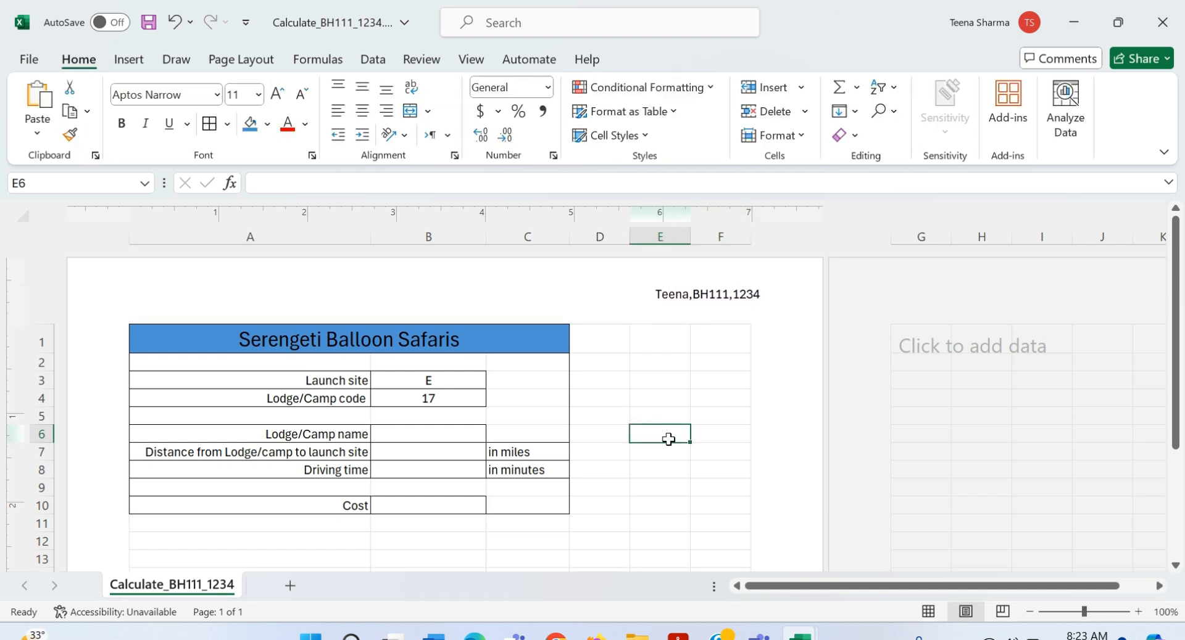
pyautogui.hotkey('alt', 'Tab')
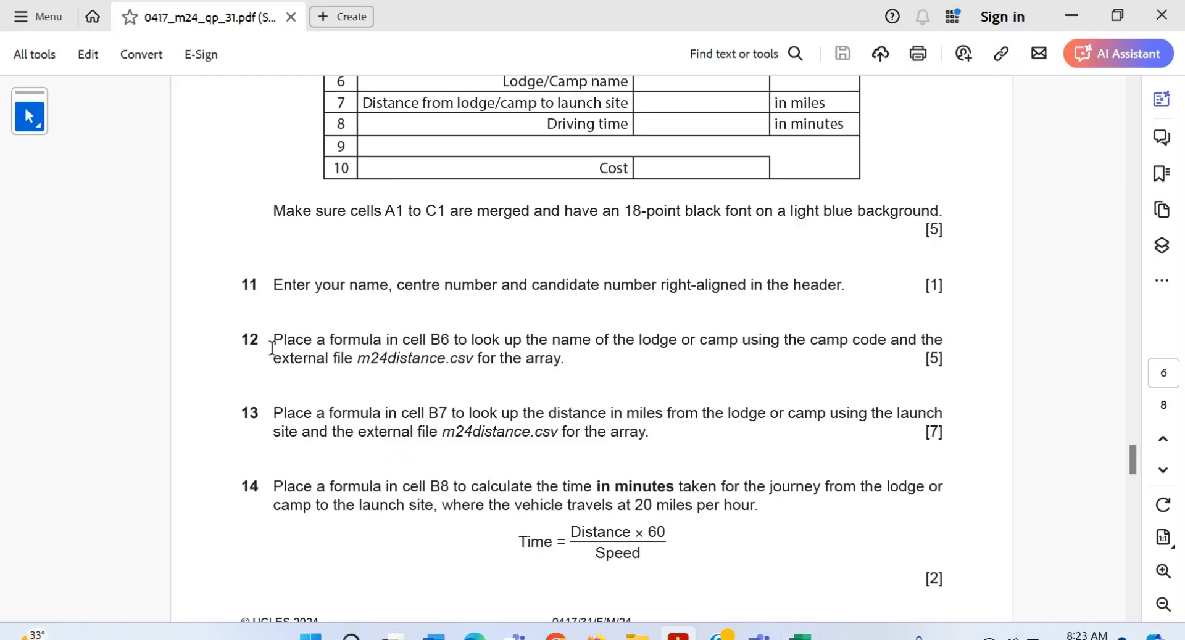
# Step: Scroll through lookup questions 12–14, then return to the Excel workbook
pyautogui.scroll(-2, 342, 378)
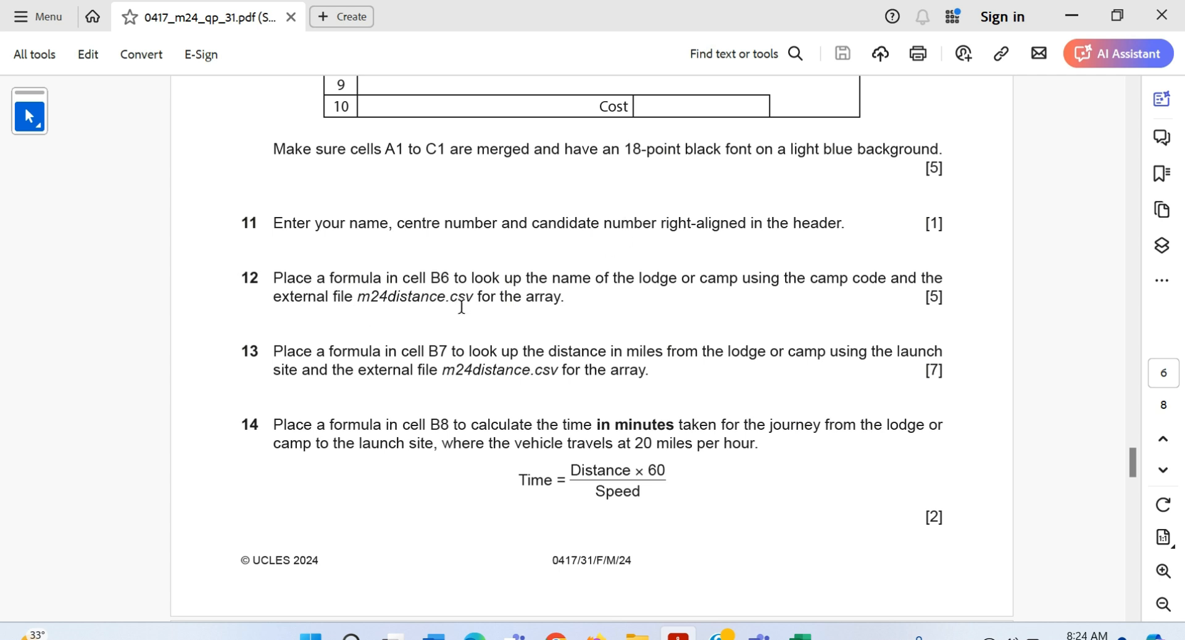
pyautogui.hotkey('alt', 'Tab')
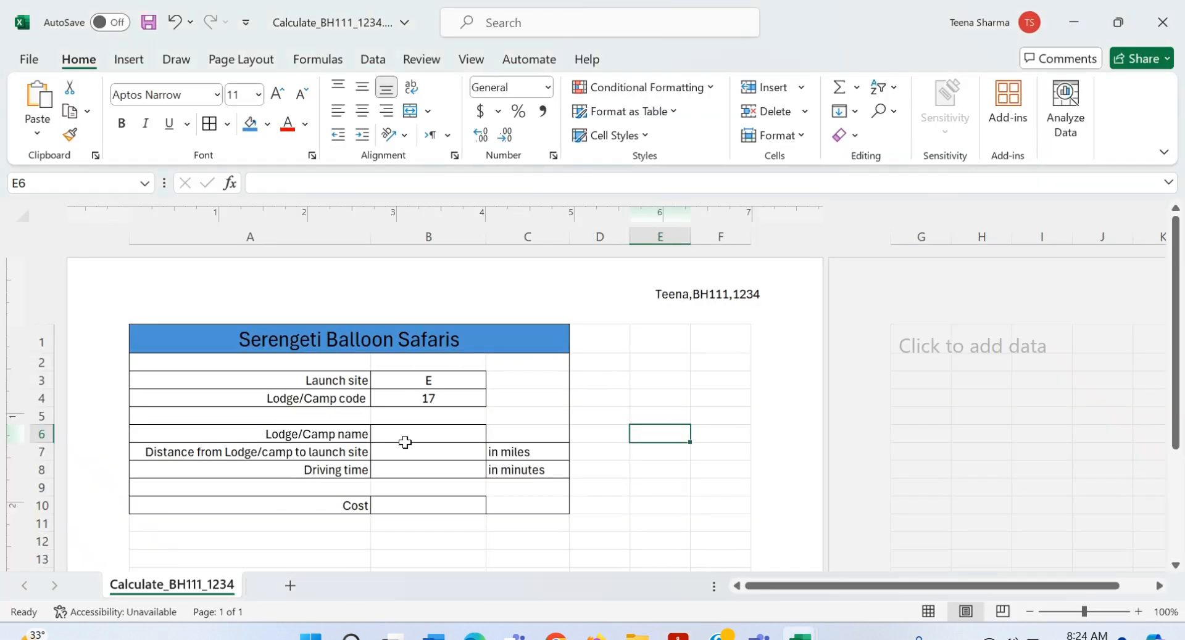
# Step: Start a VLOOKUP in B6 using the camp code in B4 as the lookup value
pyautogui.click(404, 440)
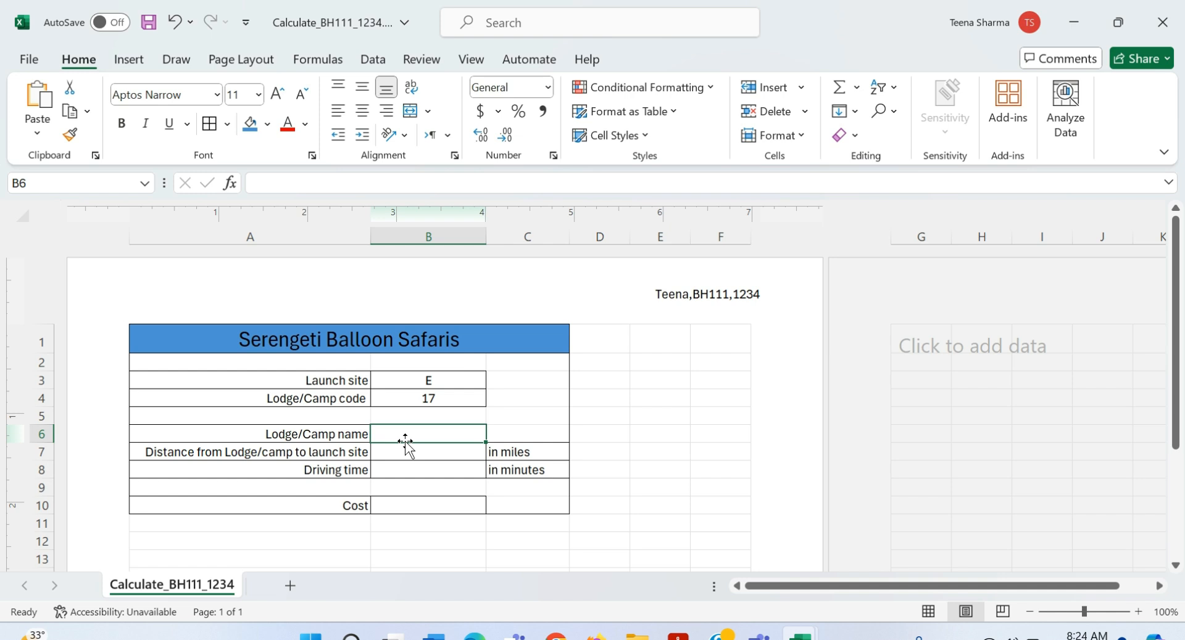
pyautogui.hotkey('alt', 'Tab')
pyautogui.press('Tab')
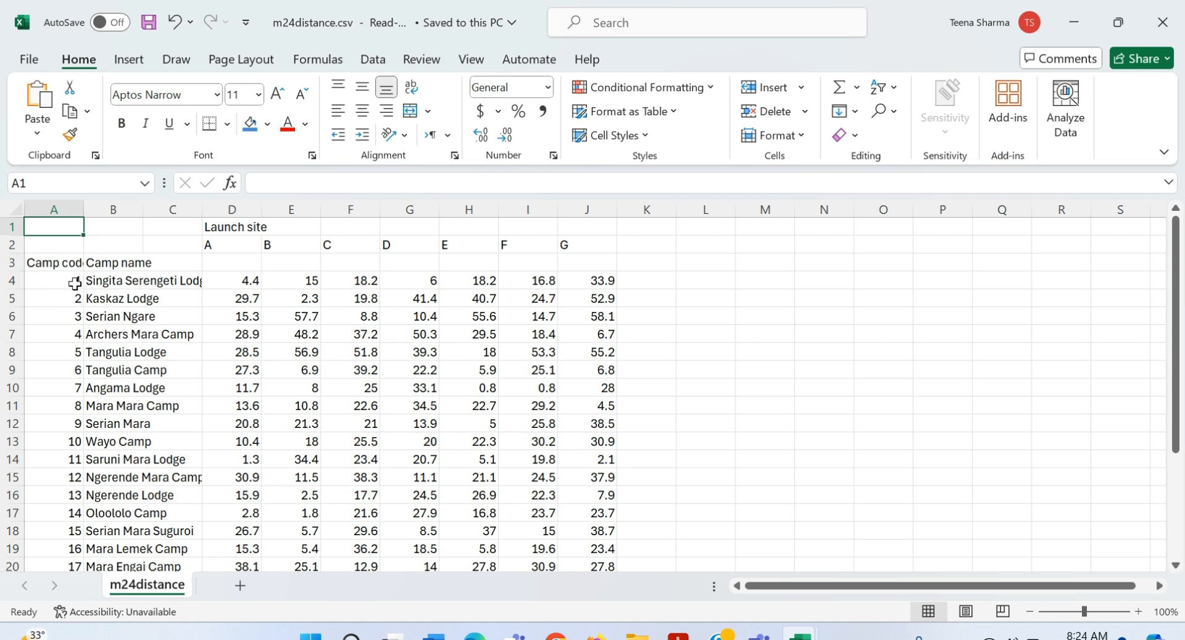
pyautogui.hotkey('alt', 'Tab')
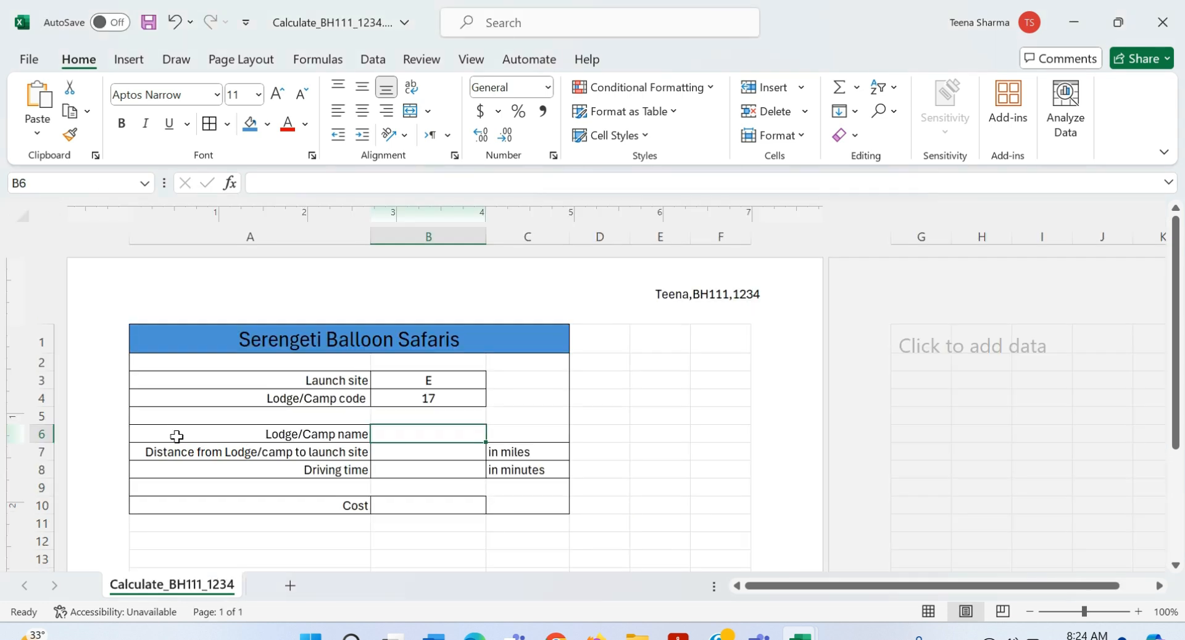
pyautogui.write('=c')
pyautogui.press('BackSpace')
pyautogui.write('vlo')
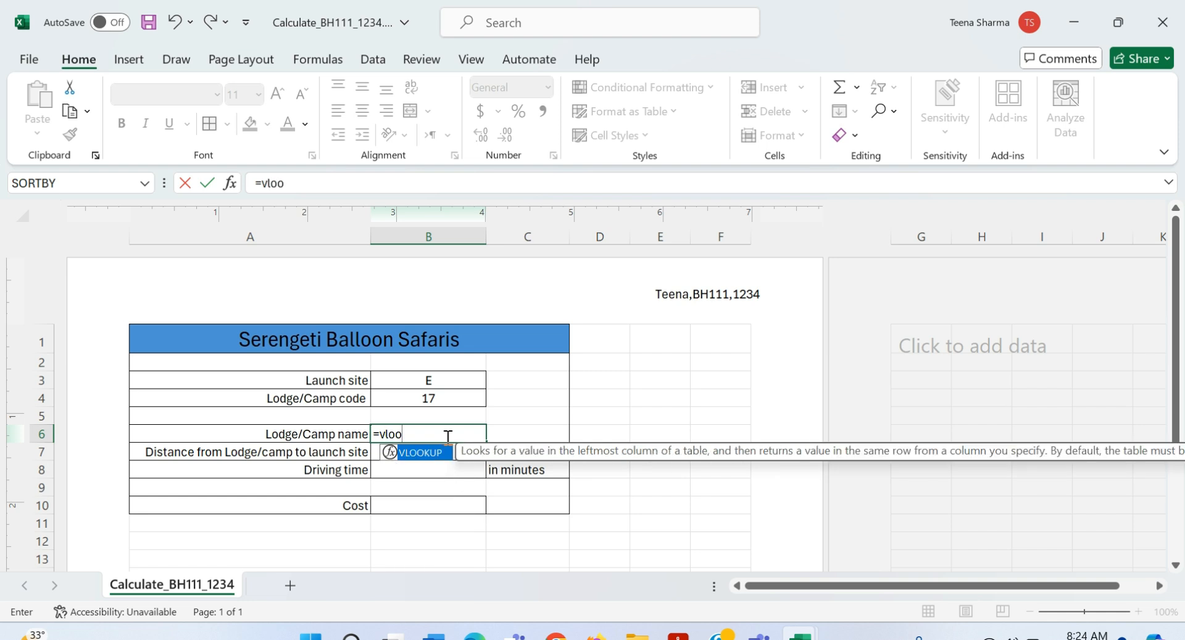
pyautogui.write('o')
pyautogui.doubleClick(420, 453)
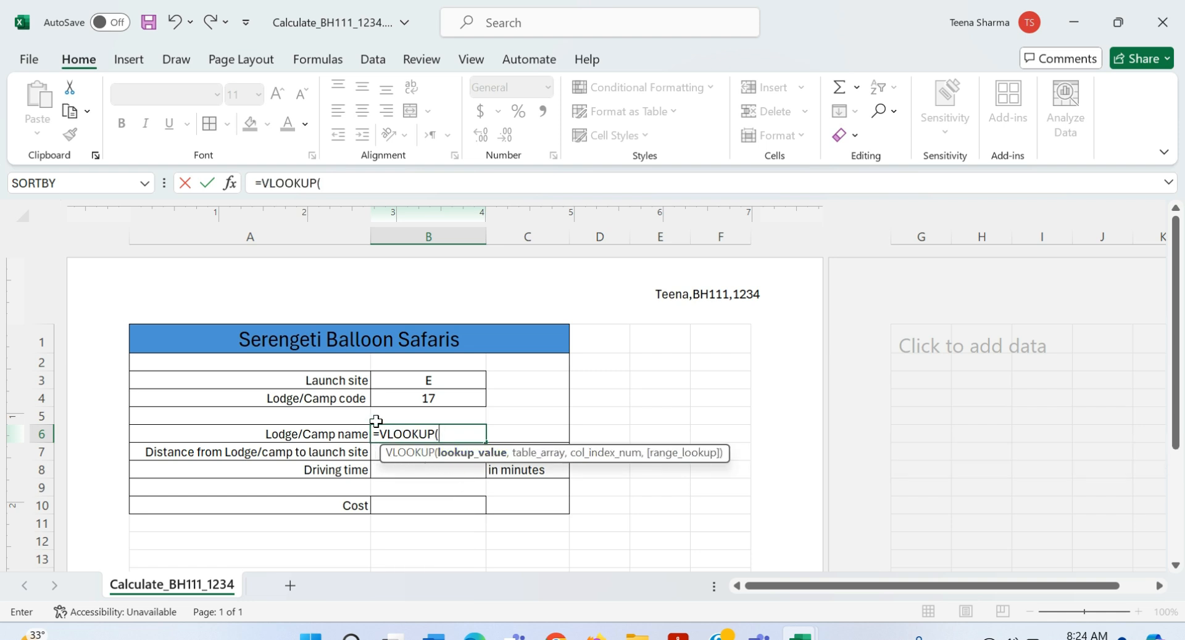
pyautogui.click(405, 408)
pyautogui.write(',')
# Step: Finish the lookup with array A3:C27 from m24distance.csv, column 2 and FALSE
pyautogui.hotkey('ctrl', 'Tab')
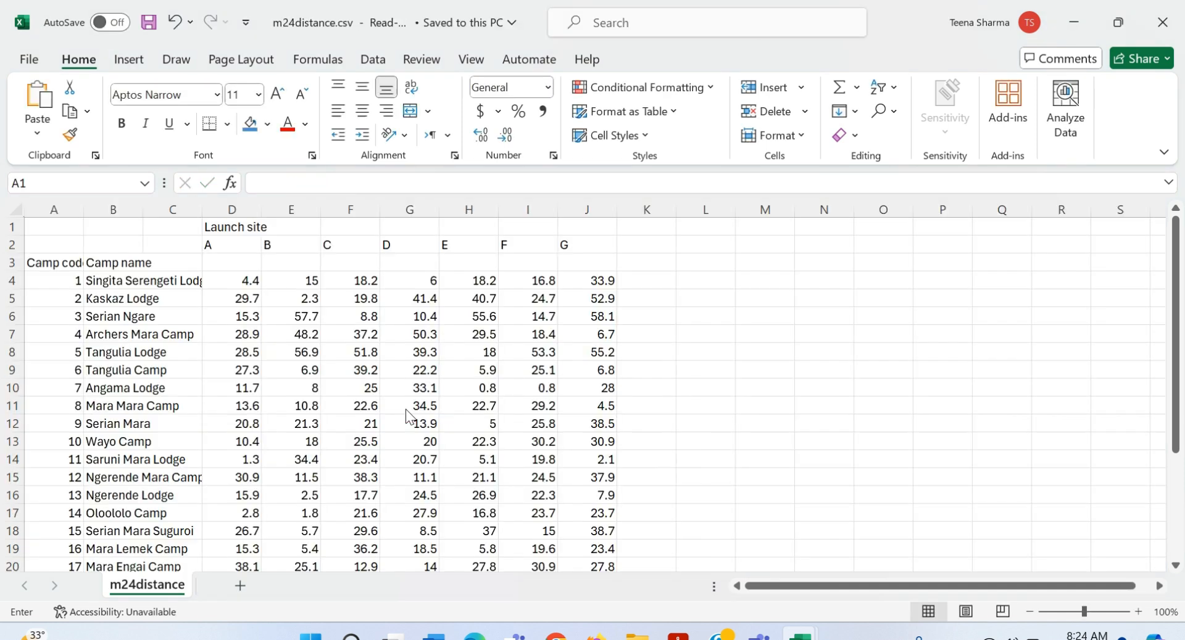
pyautogui.moveTo(210, 339); pyautogui.dragTo(164, 524)
pyautogui.write(',')
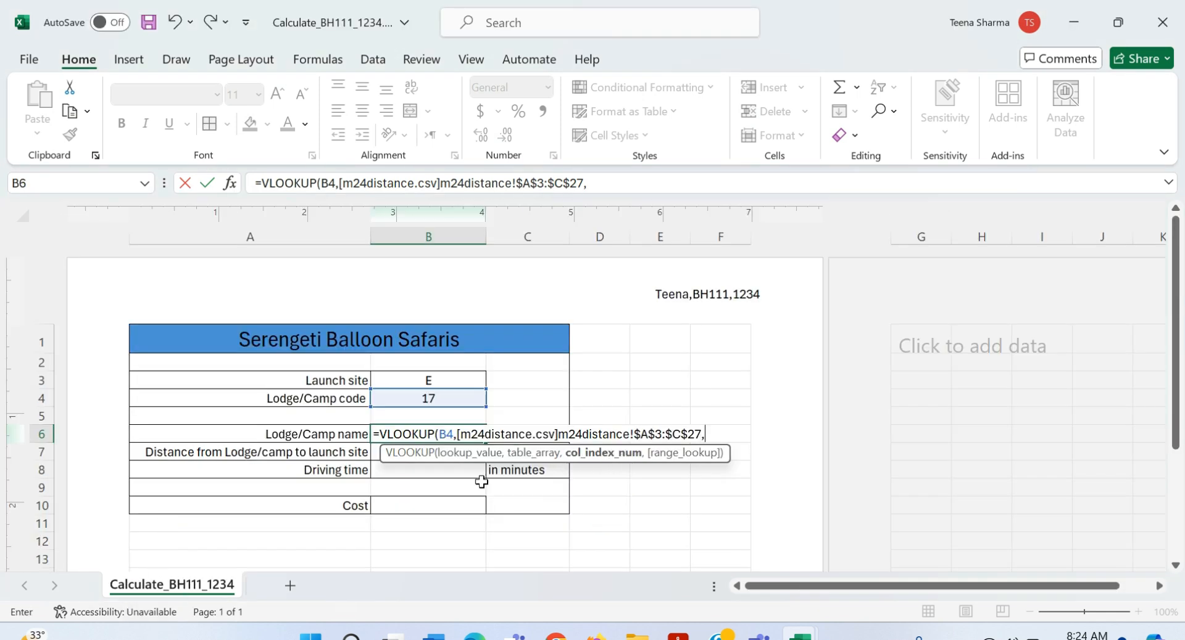
pyautogui.hotkey('alt', 'Tab')
pyautogui.scroll(4, 98, 312)
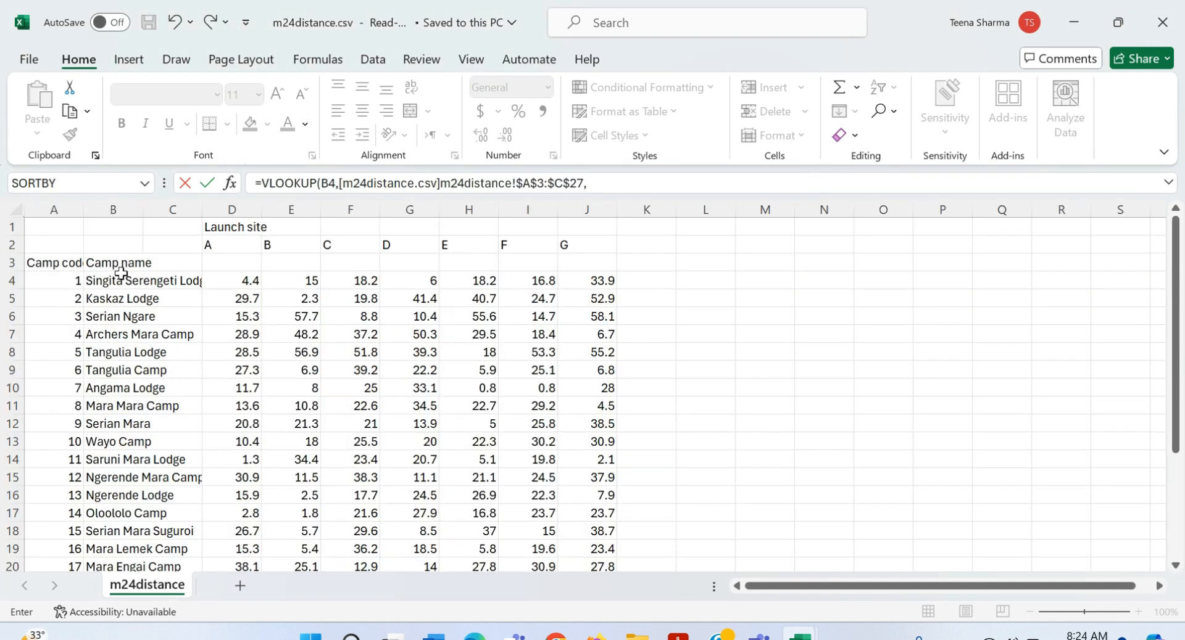
pyautogui.hotkey('alt', 'Tab')
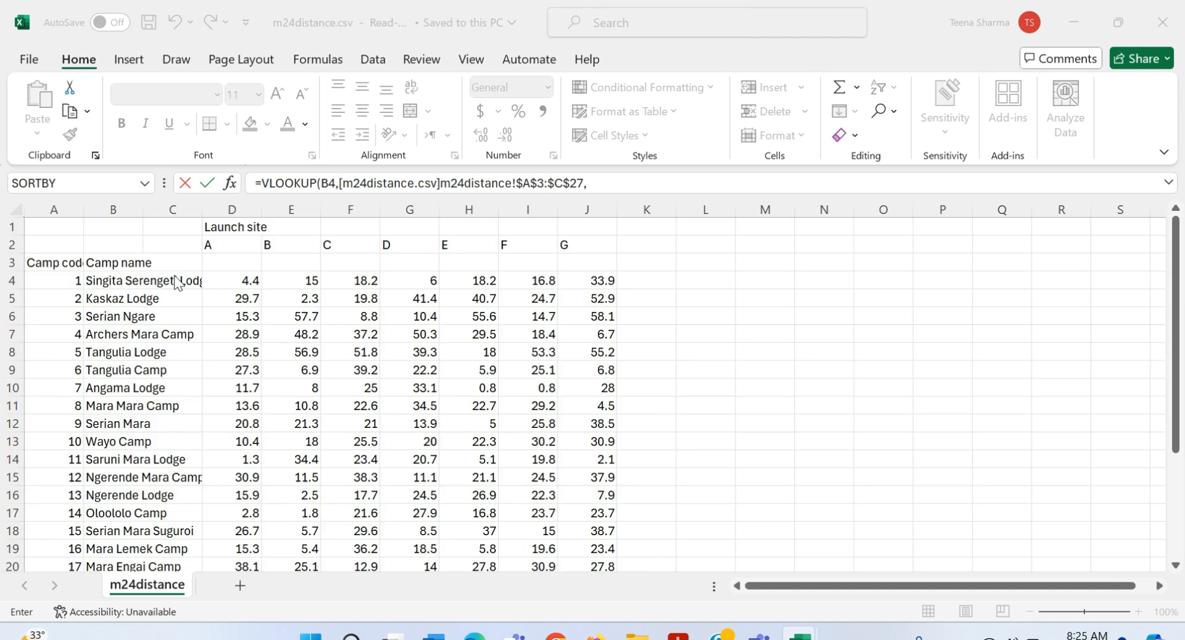
pyautogui.write('2,')
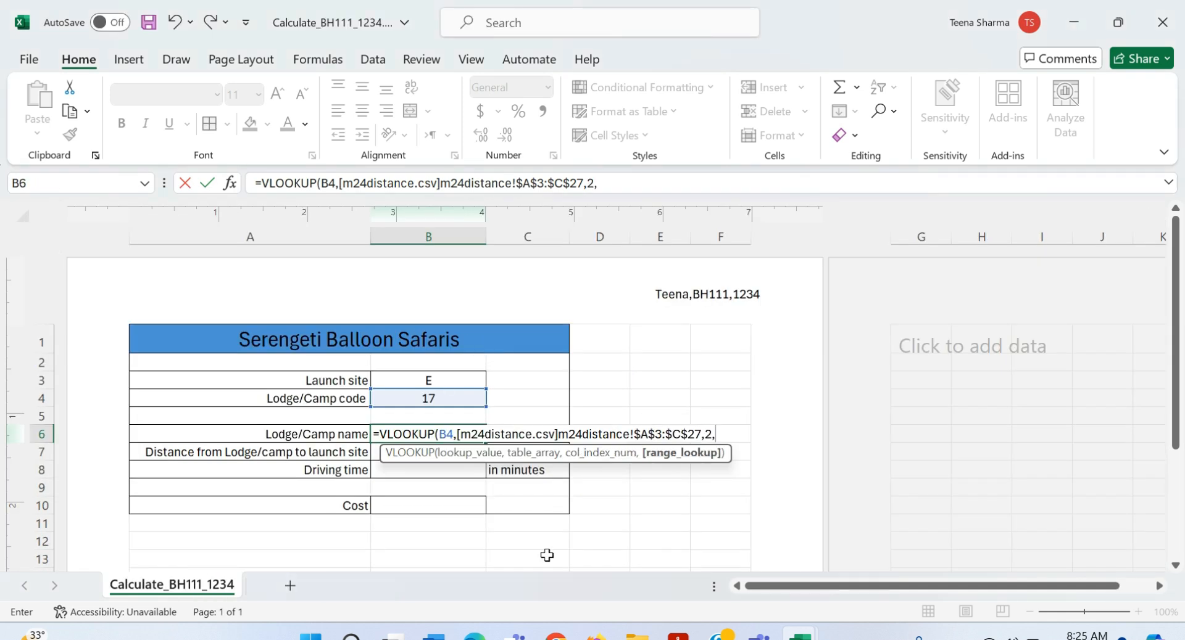
pyautogui.doubleClick(741, 479)
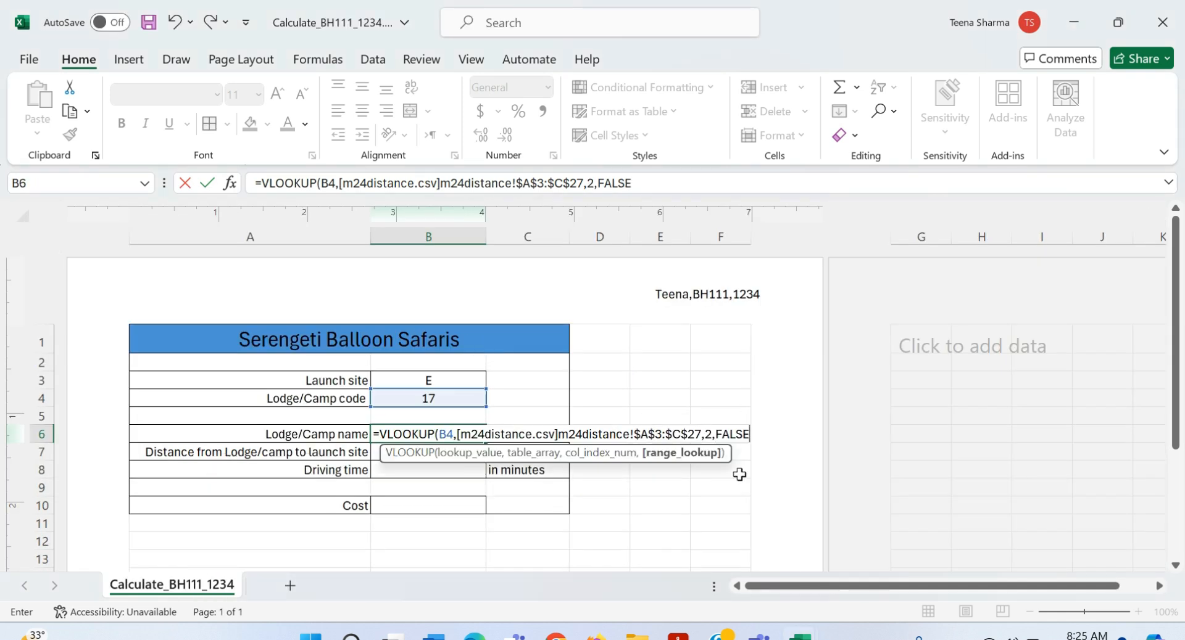
pyautogui.press('Return')
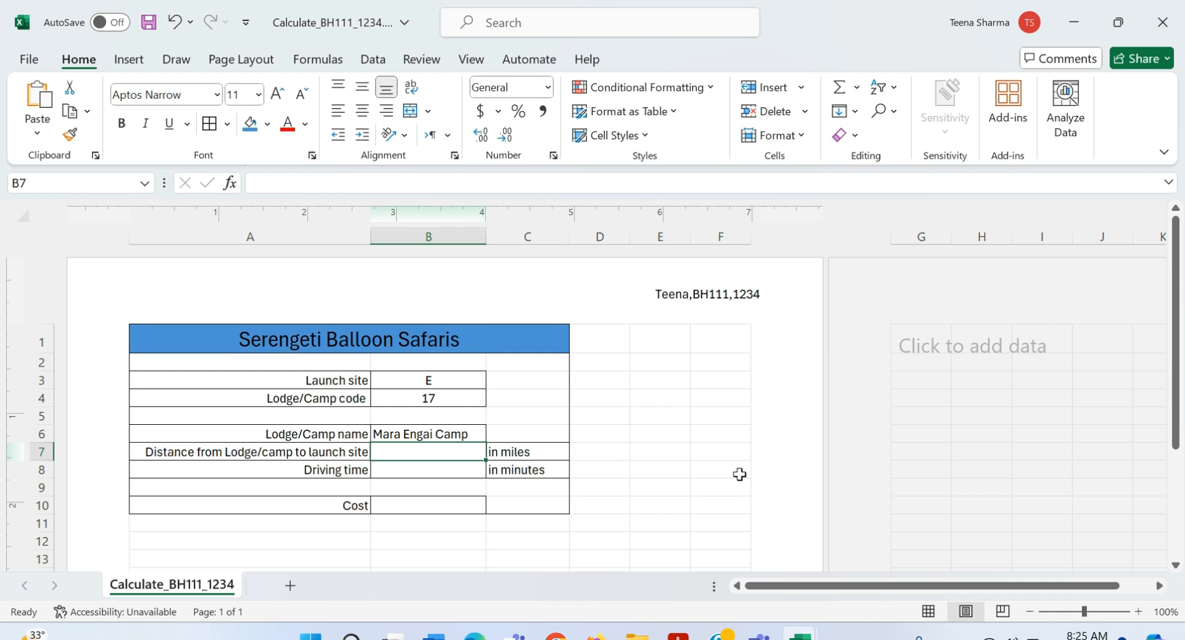
pyautogui.hotkey('alt', 'Tab')
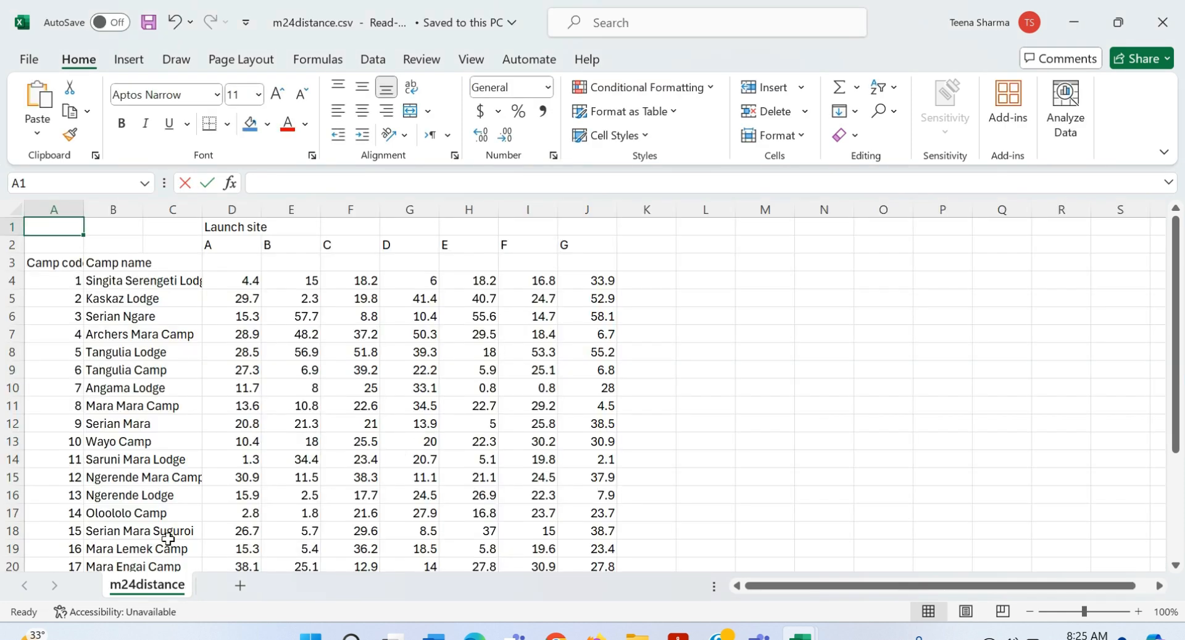
pyautogui.scroll(-1, 168, 539)
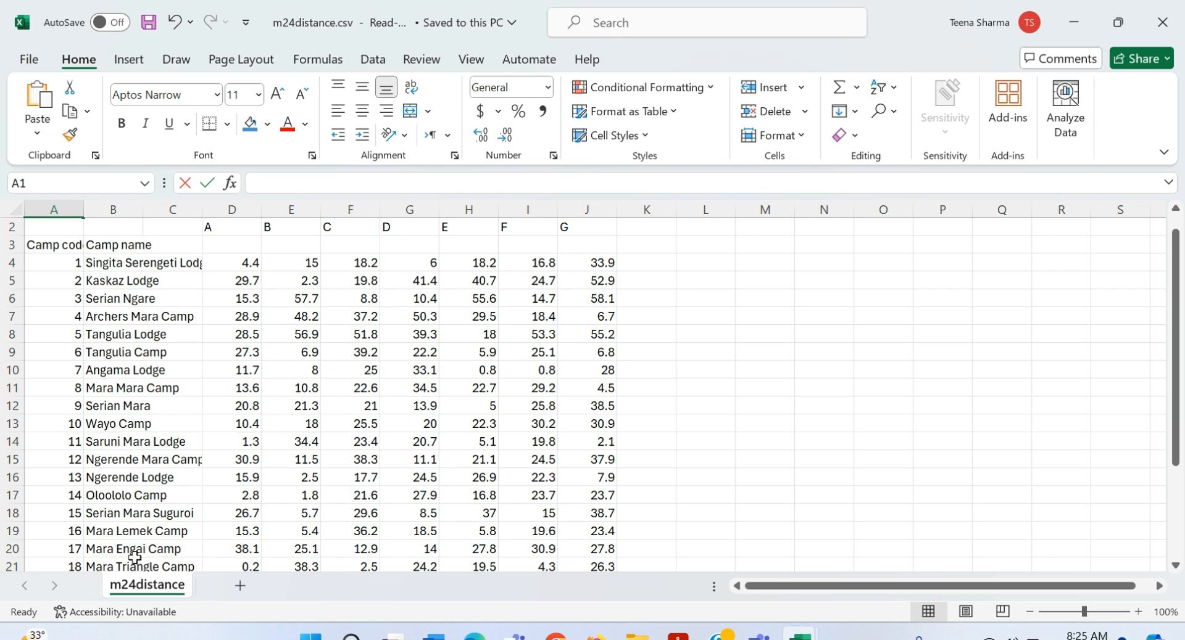
pyautogui.hotkey('alt', 'Tab')
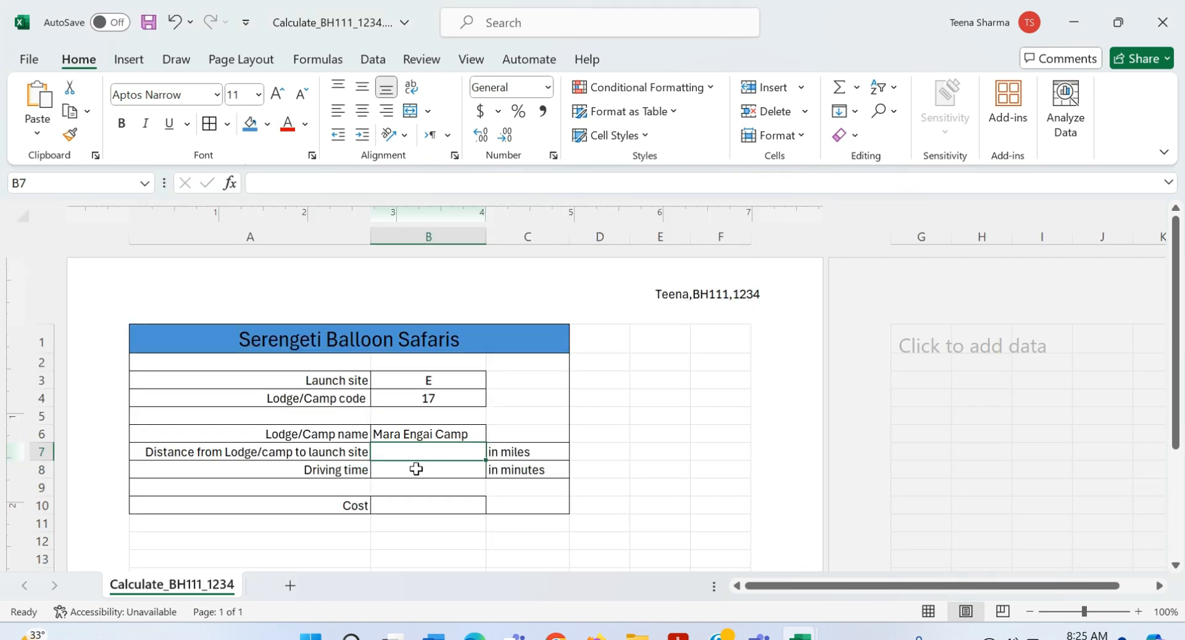
pyautogui.hotkey('alt', 'Tab')
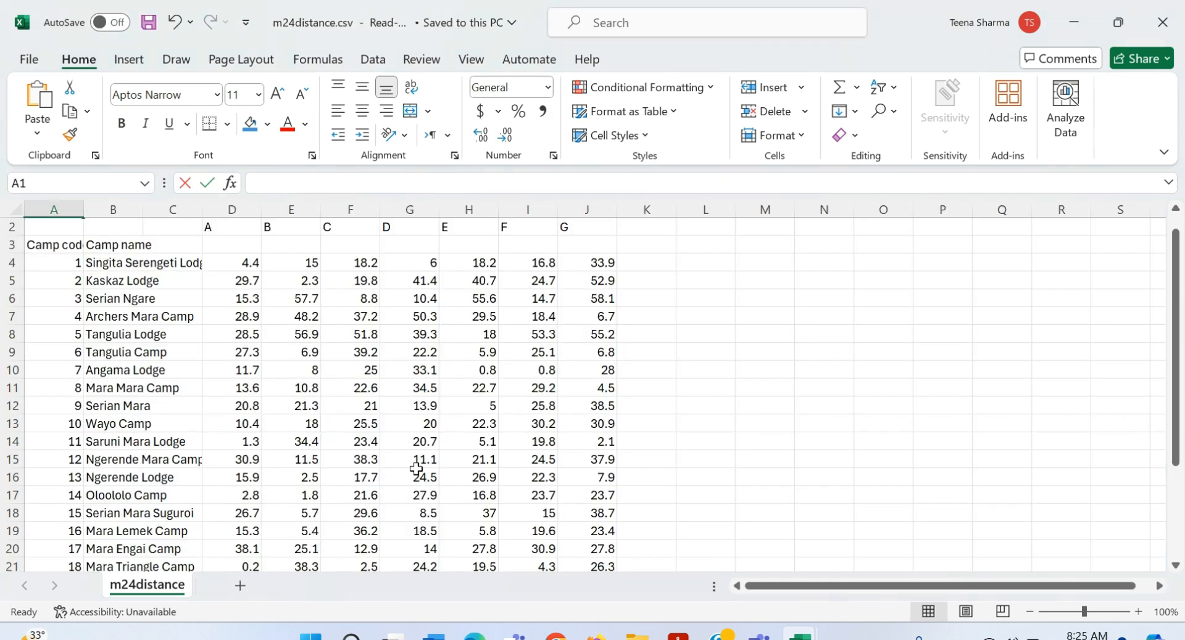
pyautogui.hotkey('alt', 'Tab')
pyautogui.press('Tab')
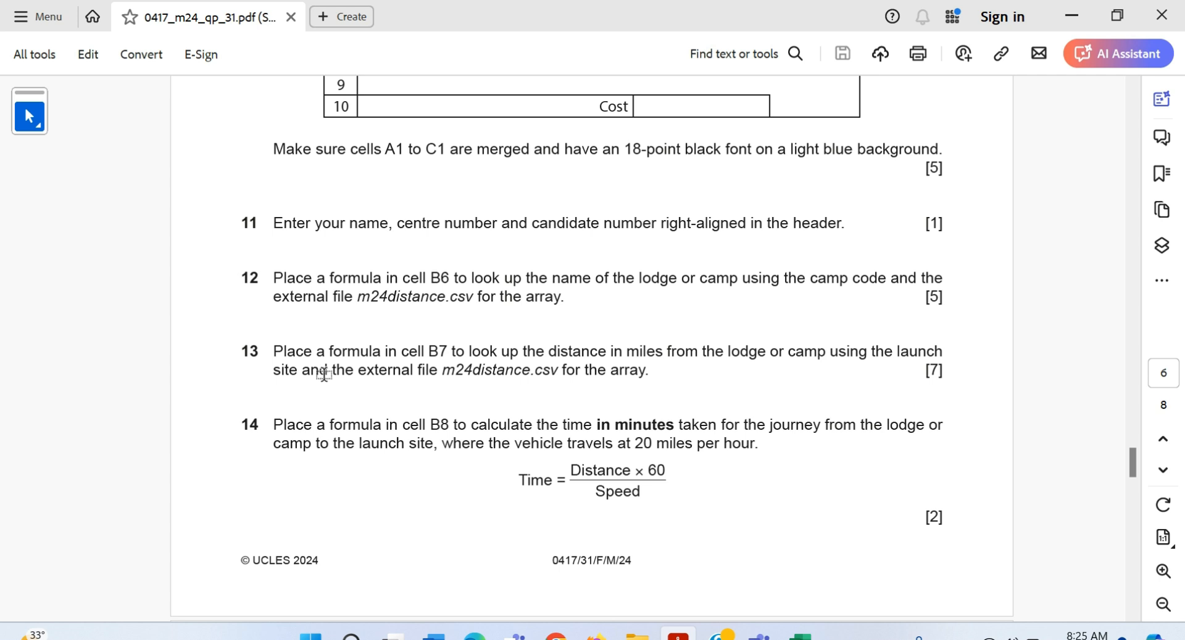
pyautogui.hotkey('alt', 'Tab')
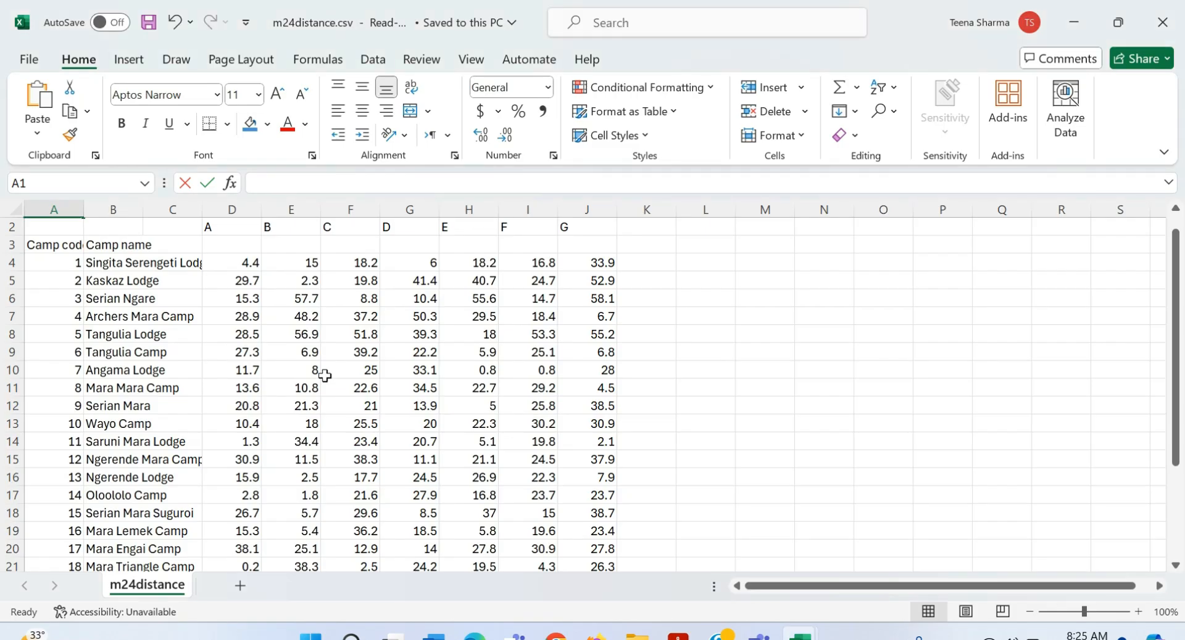
pyautogui.hotkey('alt', 'Tab')
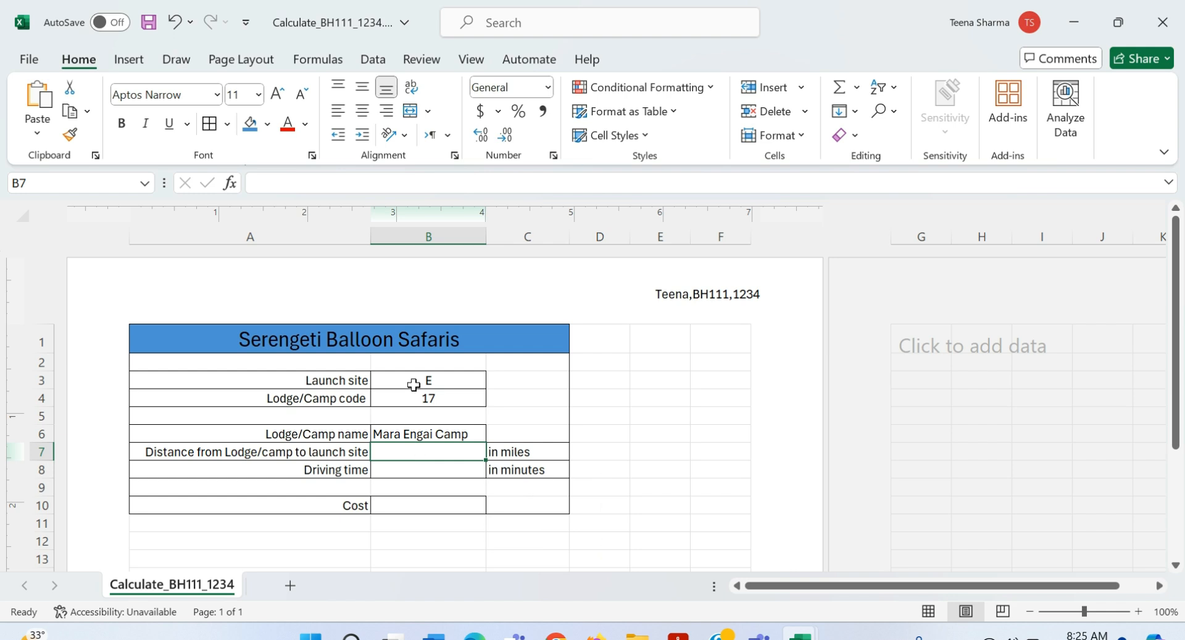
pyautogui.hotkey('alt', 'Tab')
pyautogui.scroll(1, 326, 401)
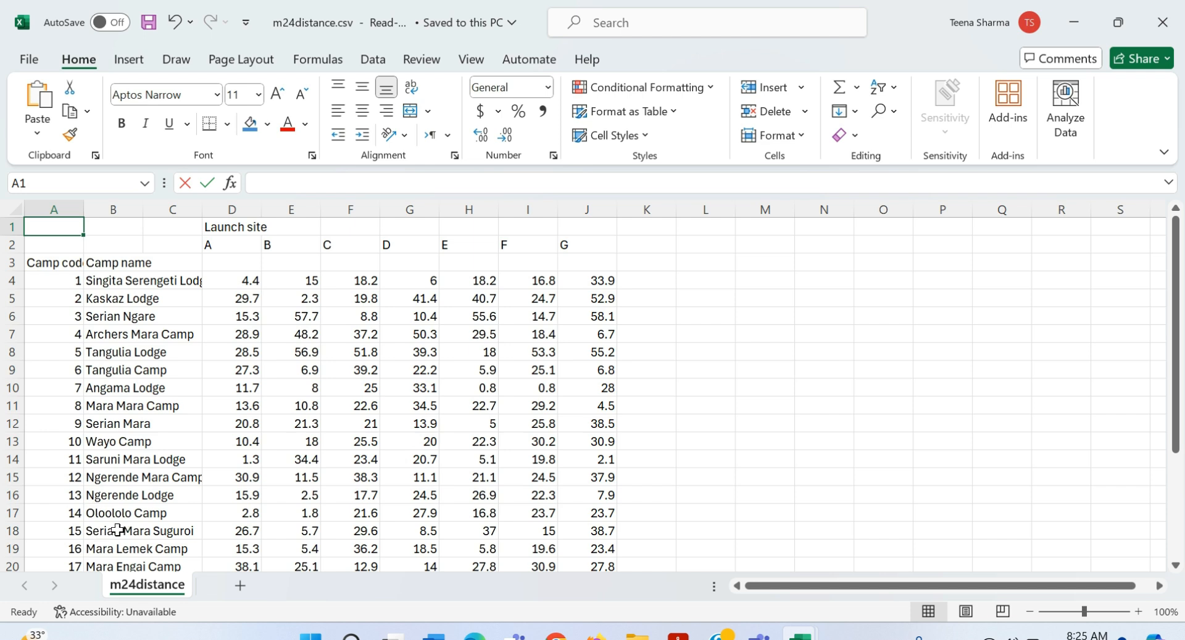
pyautogui.hotkey('alt', 'Tab')
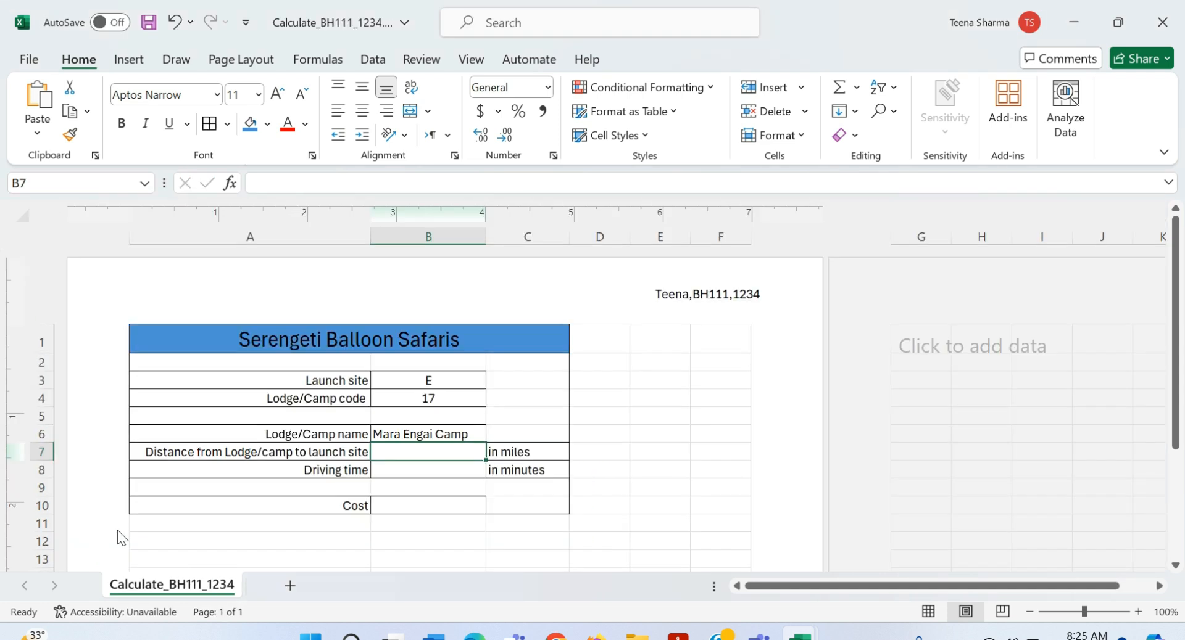
pyautogui.hotkey('alt', 'Tab')
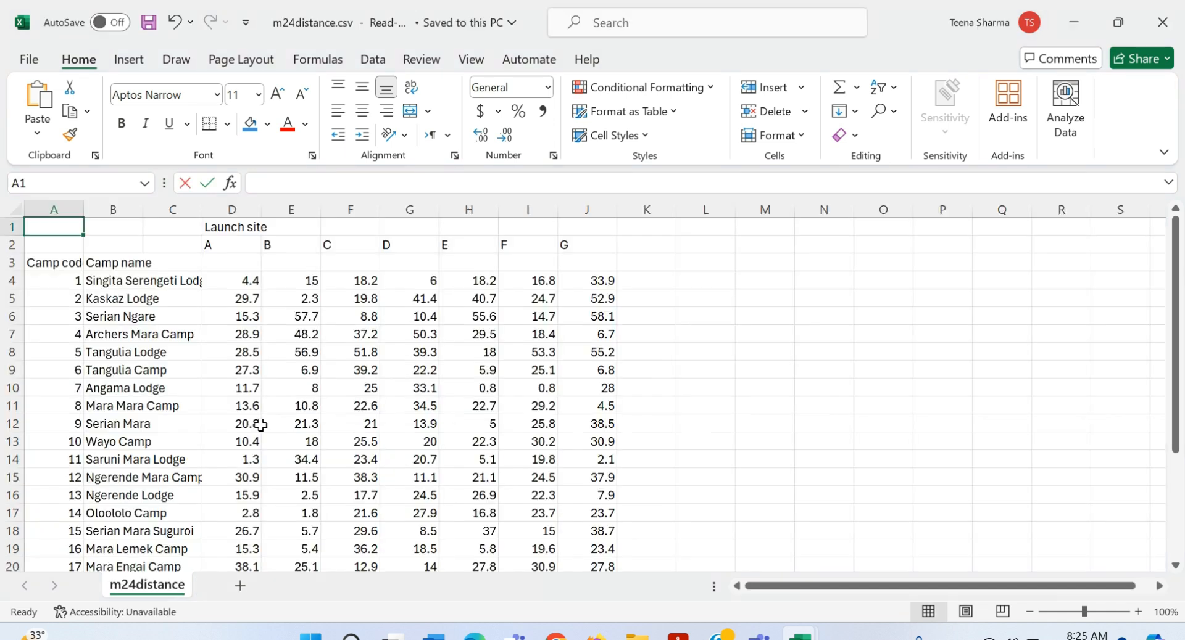
pyautogui.hotkey('alt', 'Tab')
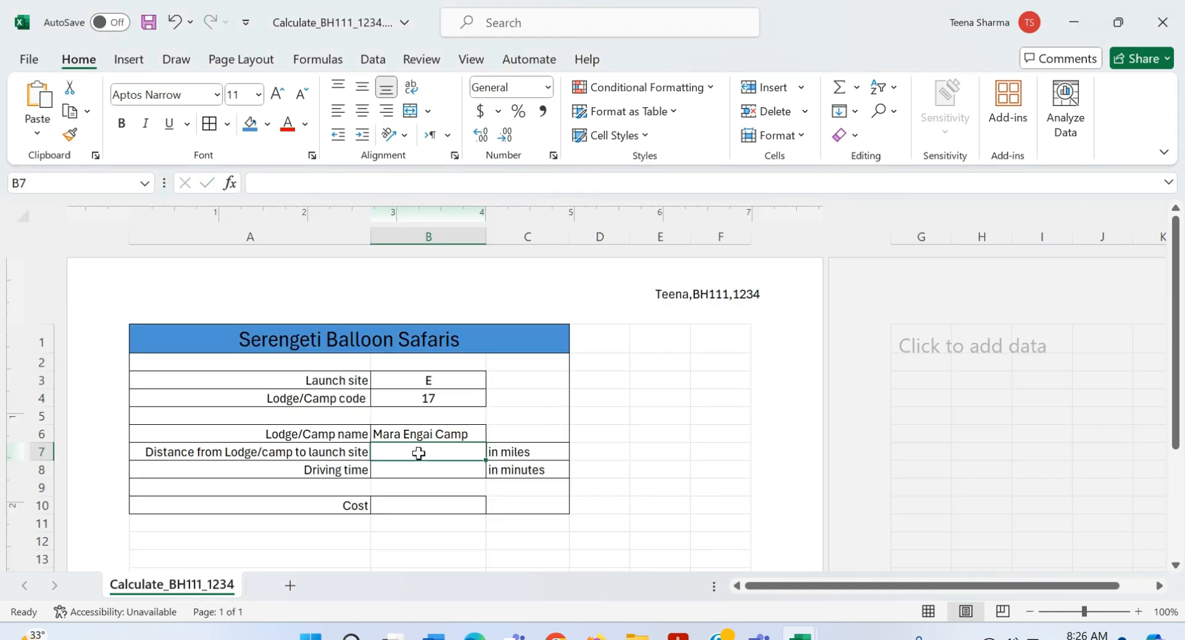
pyautogui.write('=h')
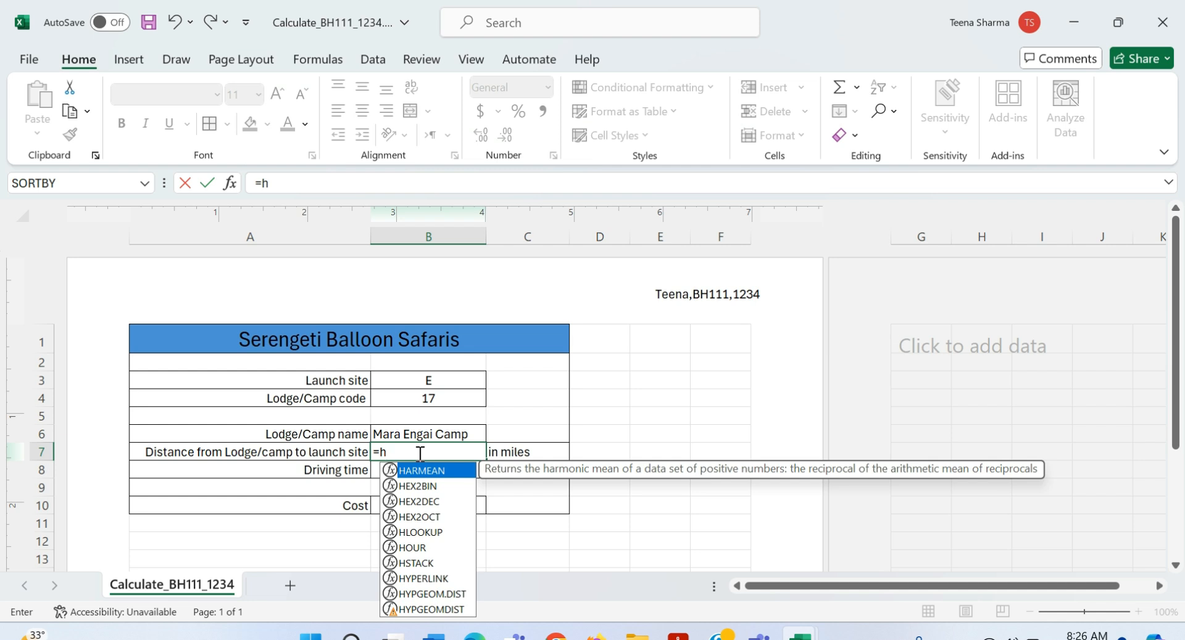
pyautogui.write('lo')
# Step: Start an HLOOKUP in B7 on launch site B3 over m24distance.csv's $D$2:$J$27 grid
pyautogui.press('Tab')
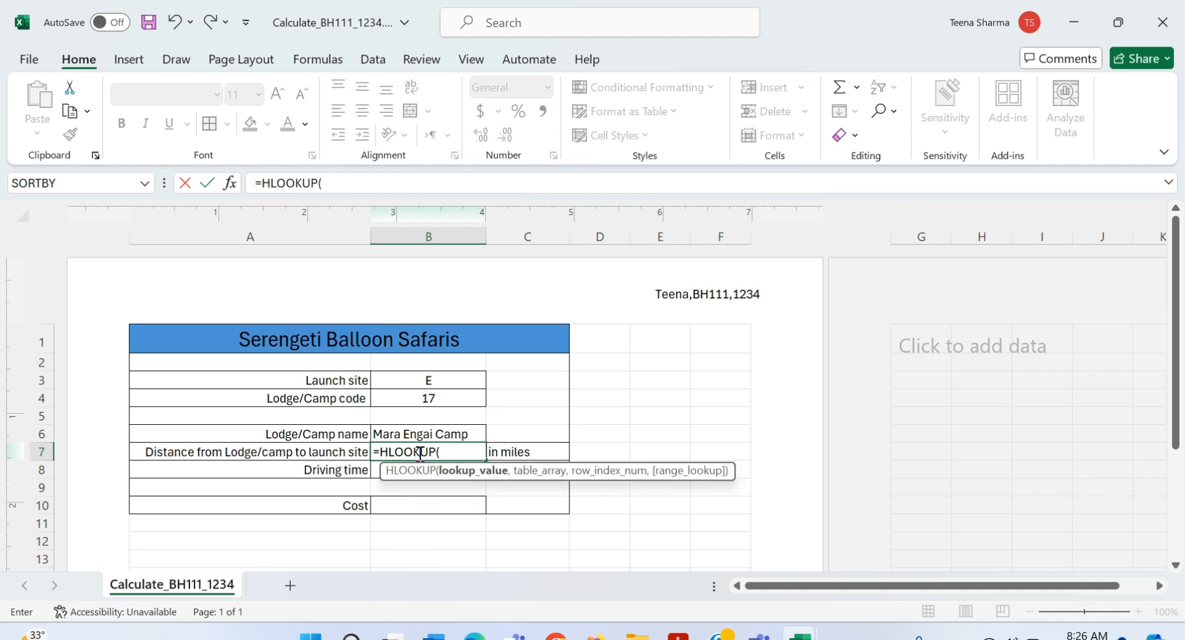
pyautogui.click(447, 387)
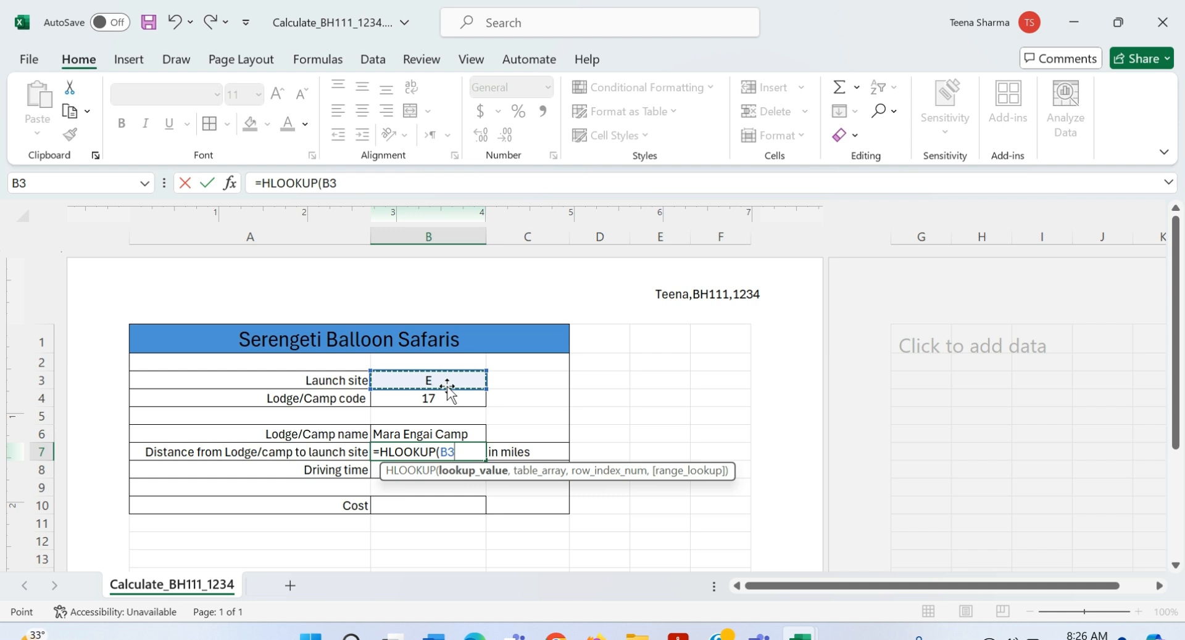
pyautogui.write(',')
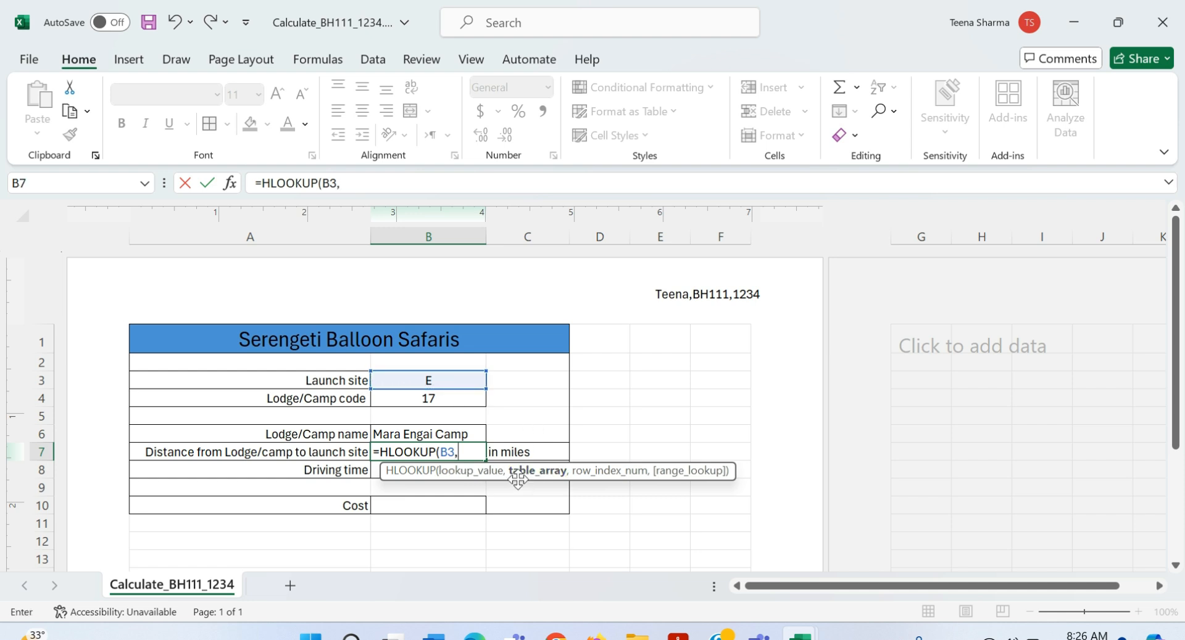
pyautogui.hotkey('ctrl', 'Tab')
pyautogui.moveTo(205, 250); pyautogui.dragTo(589, 528)
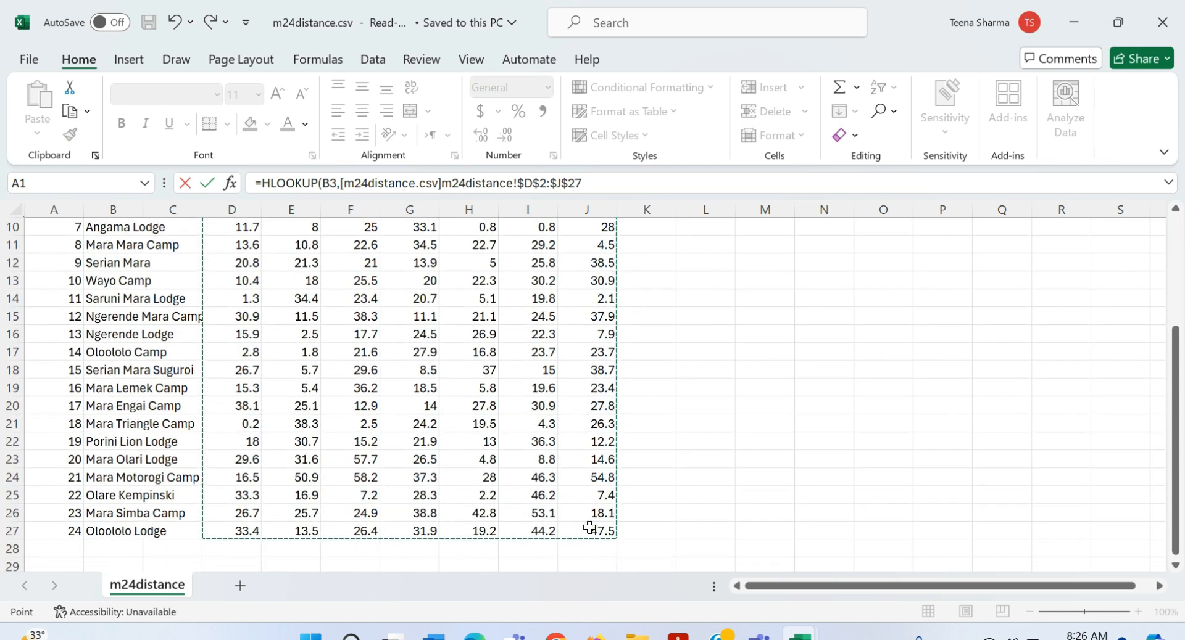
pyautogui.hotkey('ctrl', 'Tab')
pyautogui.write(',')
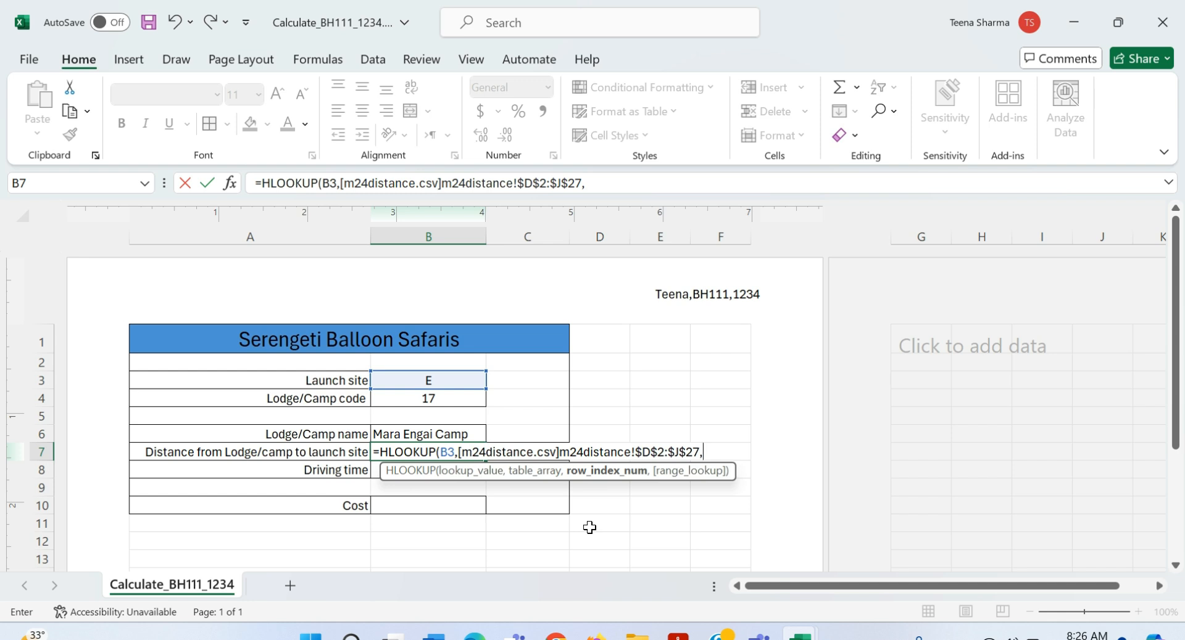
# Step: Complete the HLOOKUP with row index B4+2 and FALSE, then check the distance table
pyautogui.click(429, 401)
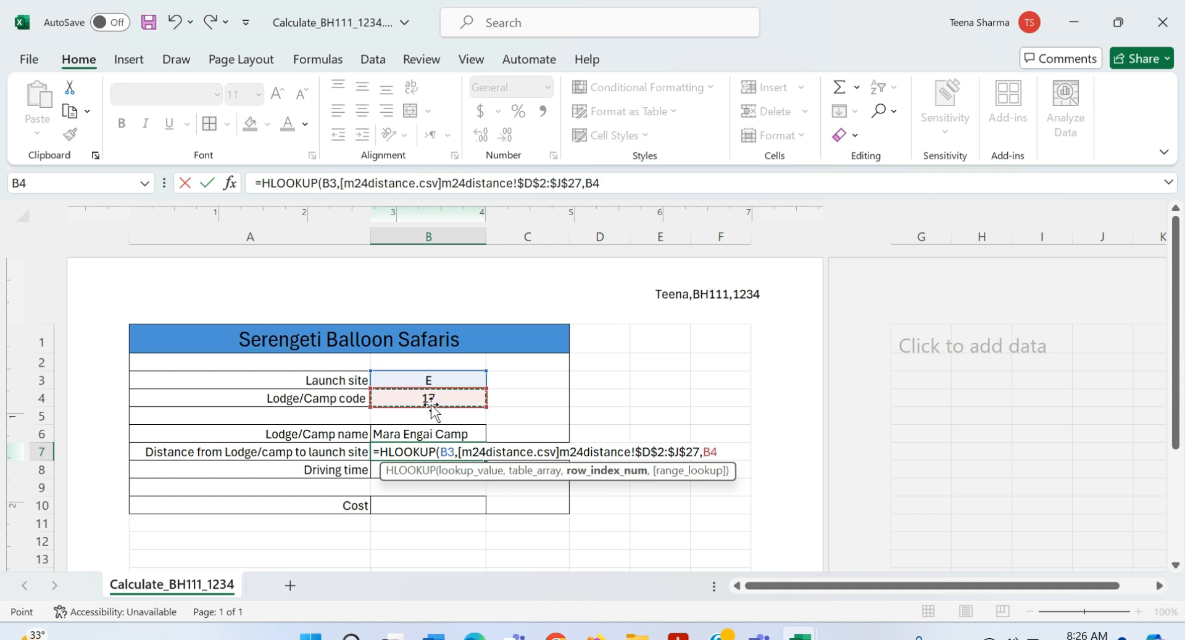
pyautogui.hotkey('ctrl', 'Tab')
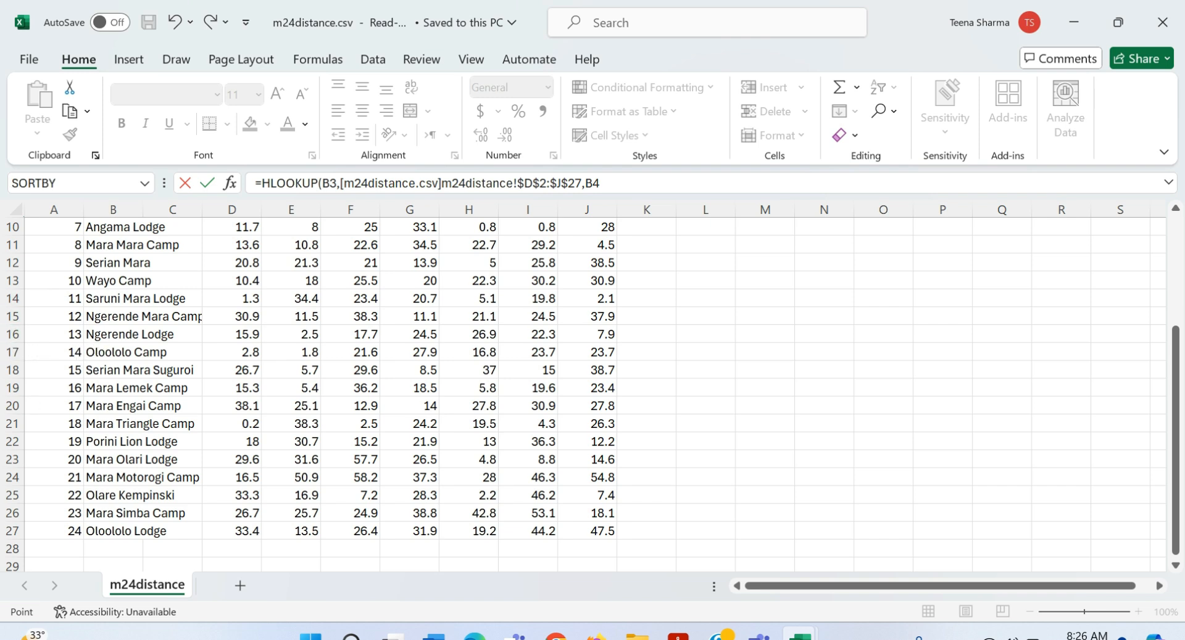
pyautogui.scroll(3, 15, 395)
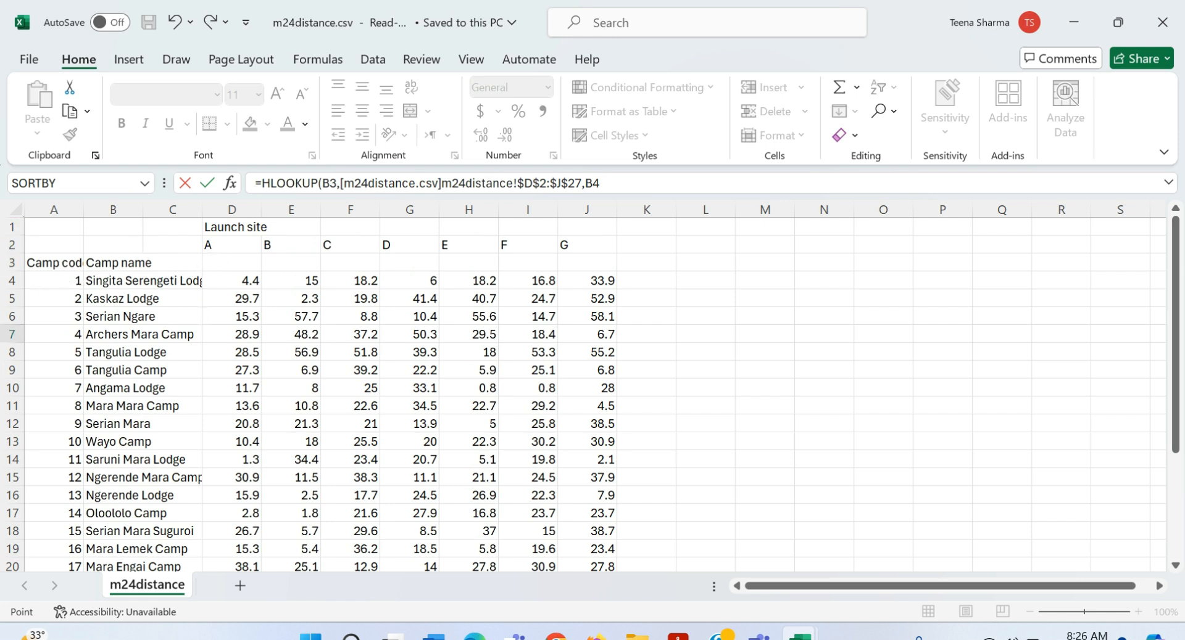
pyautogui.scroll(-1, 93, 533)
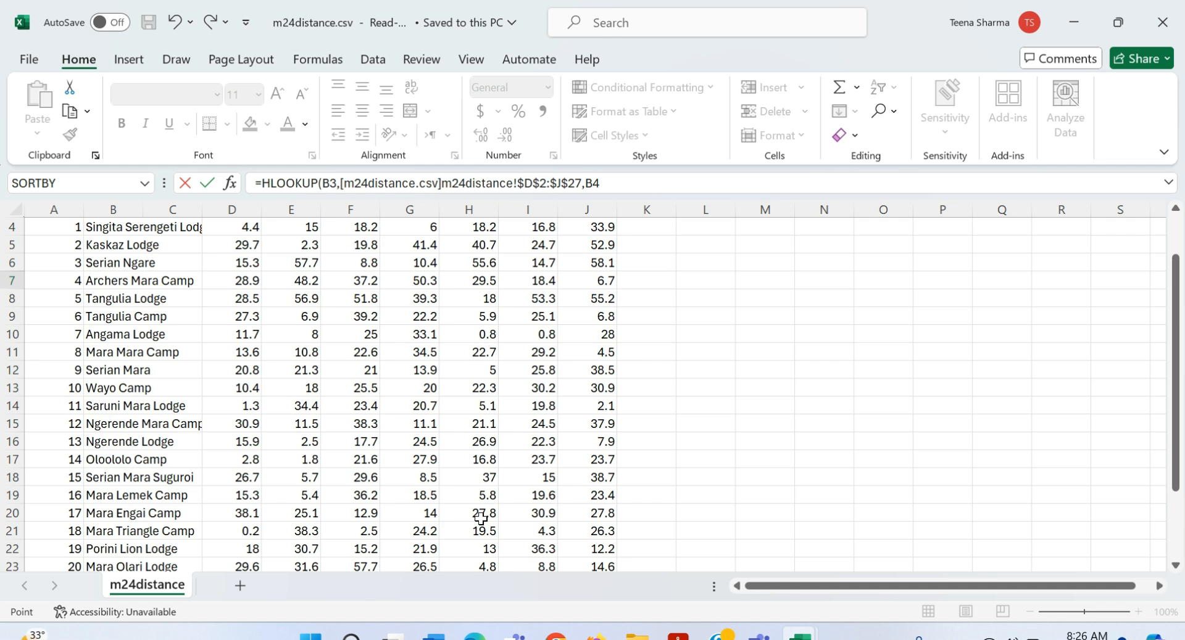
pyautogui.scroll(1, 481, 518)
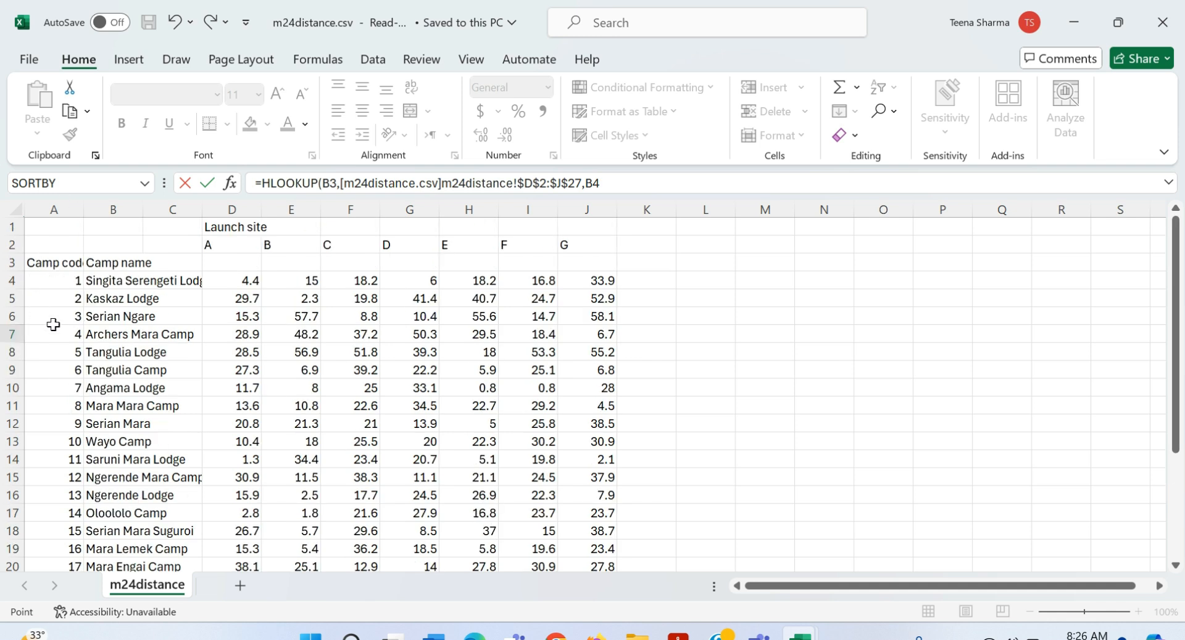
pyautogui.scroll(-2, 53, 325)
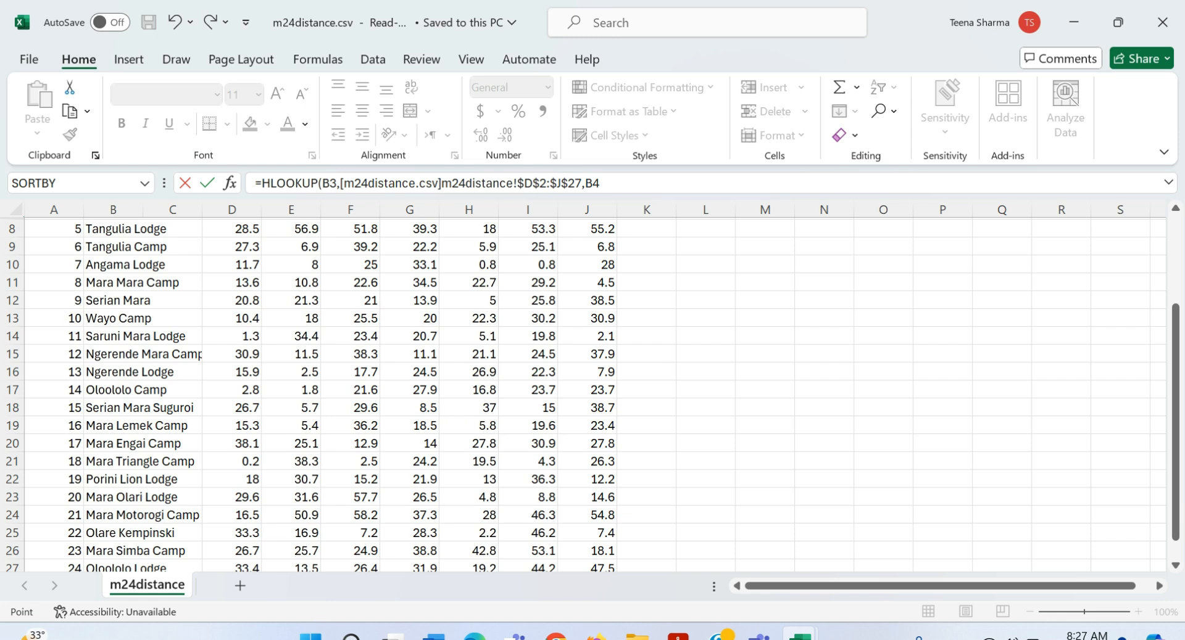
pyautogui.hotkey('ctrl', 'Tab')
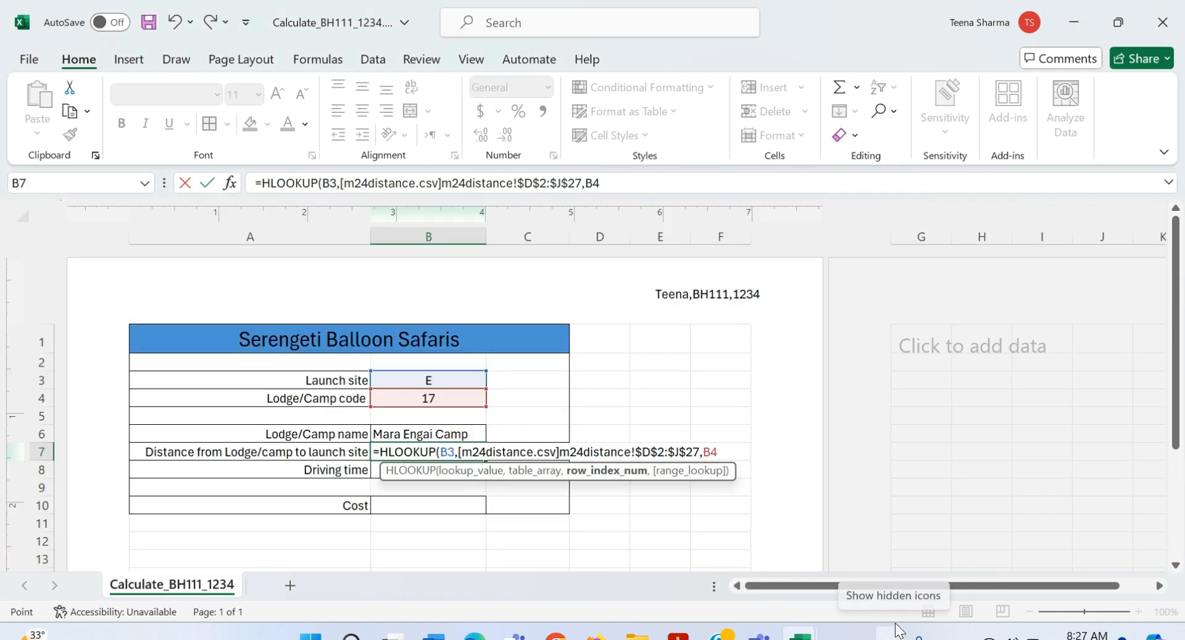
pyautogui.write('+2,')
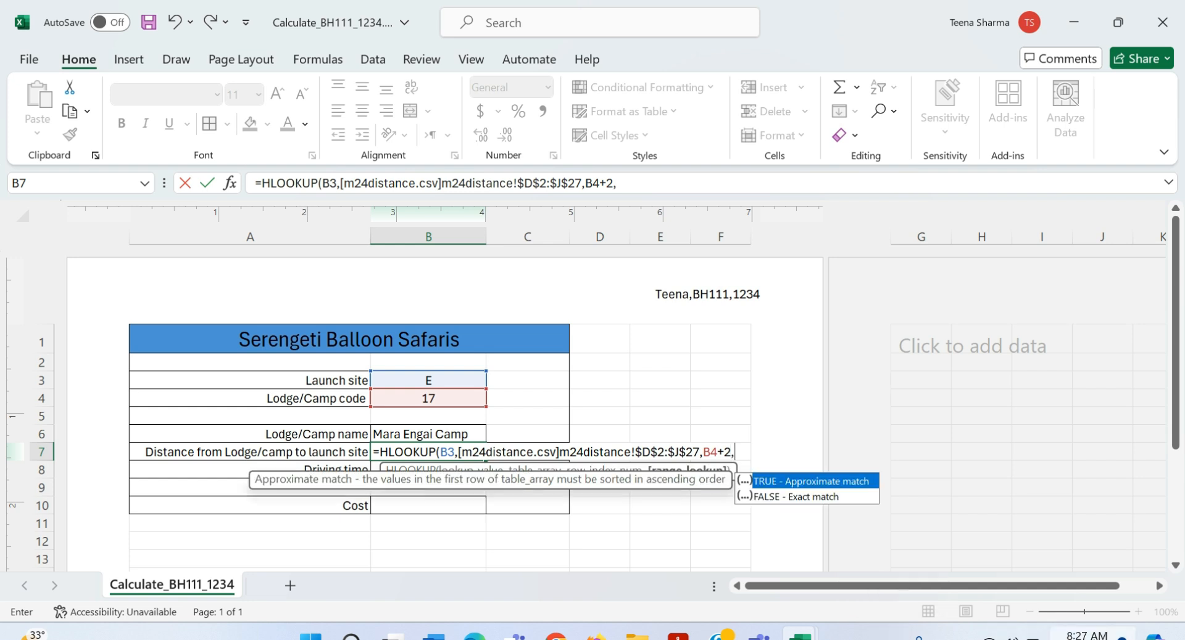
pyautogui.doubleClick(834, 497)
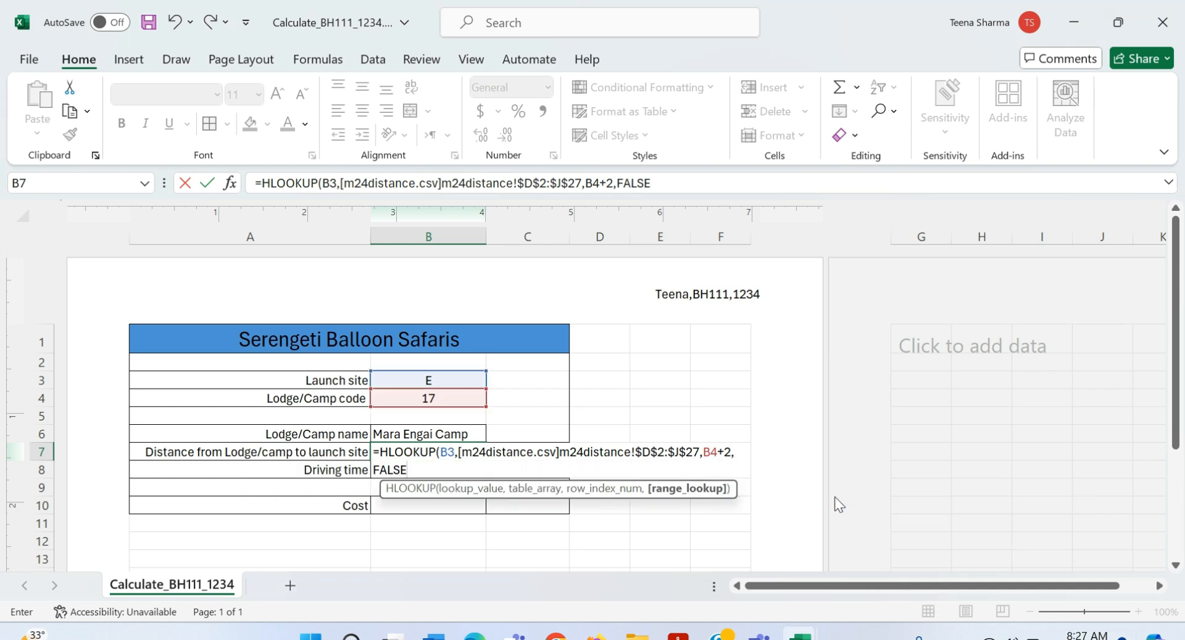
pyautogui.press('Return')
pyautogui.hotkey('alt', 'Tab')
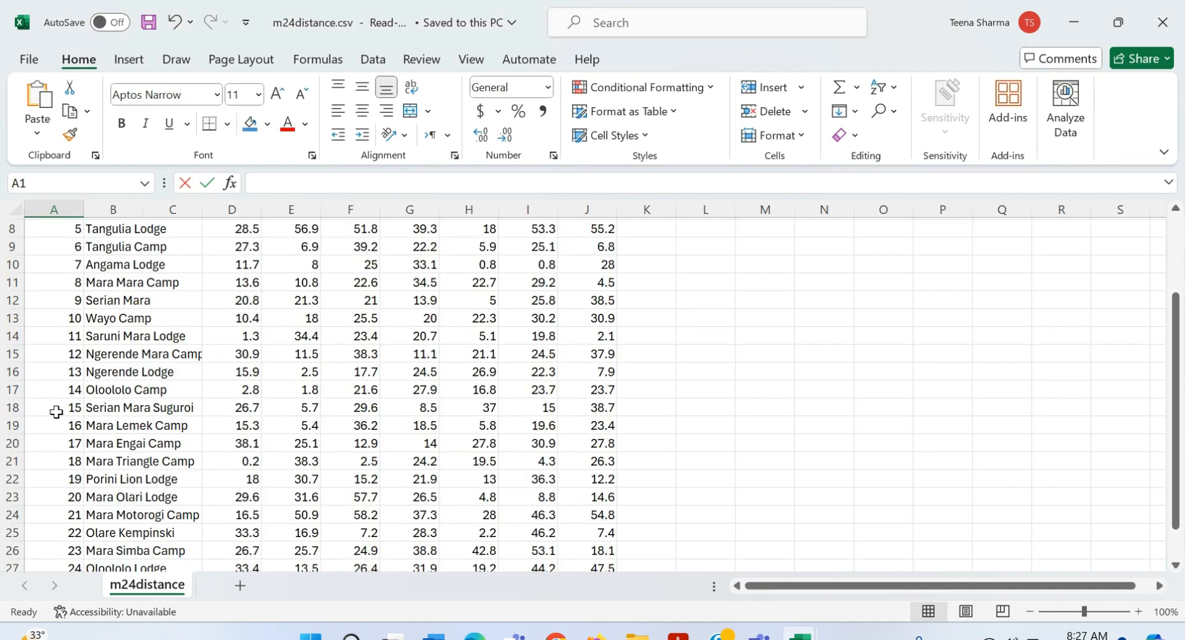
# Step: Verify Mara Engai Camp's site E distance in m24distance.csv, then view question 14 in the PDF
pyautogui.click(477, 448)
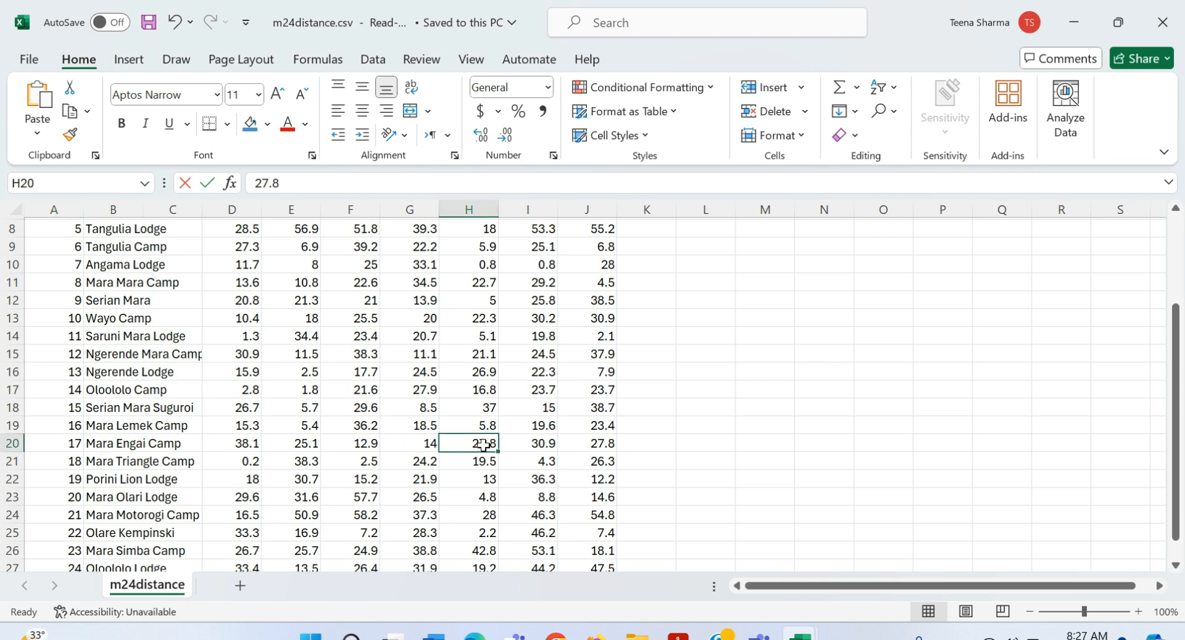
pyautogui.click(488, 407)
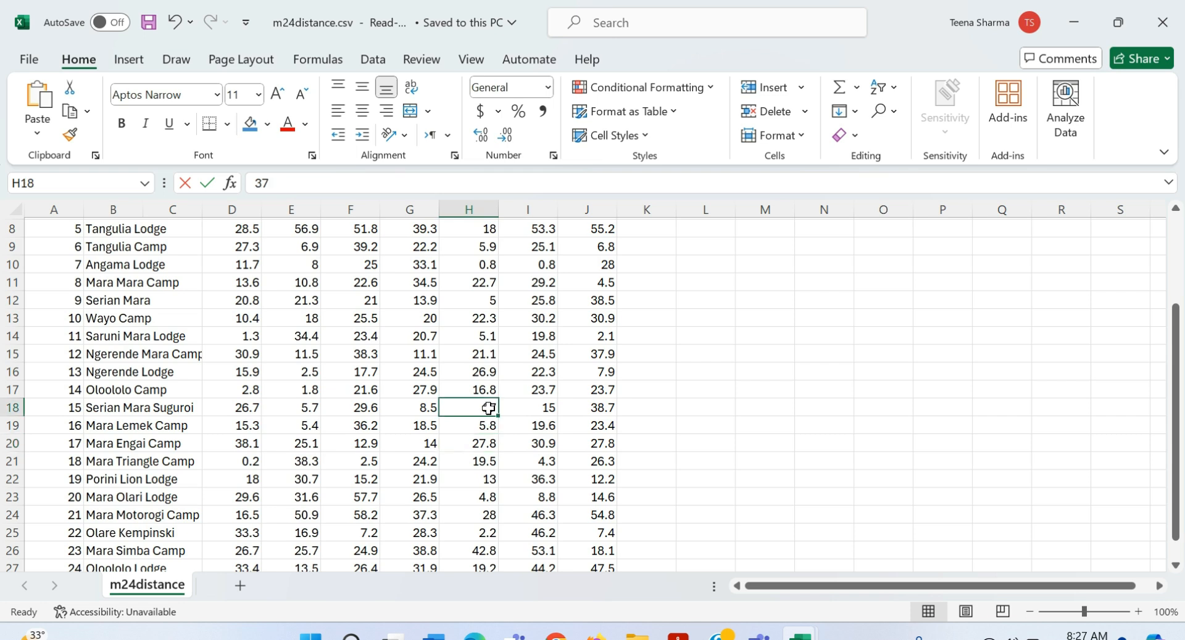
pyautogui.scroll(3, 488, 407)
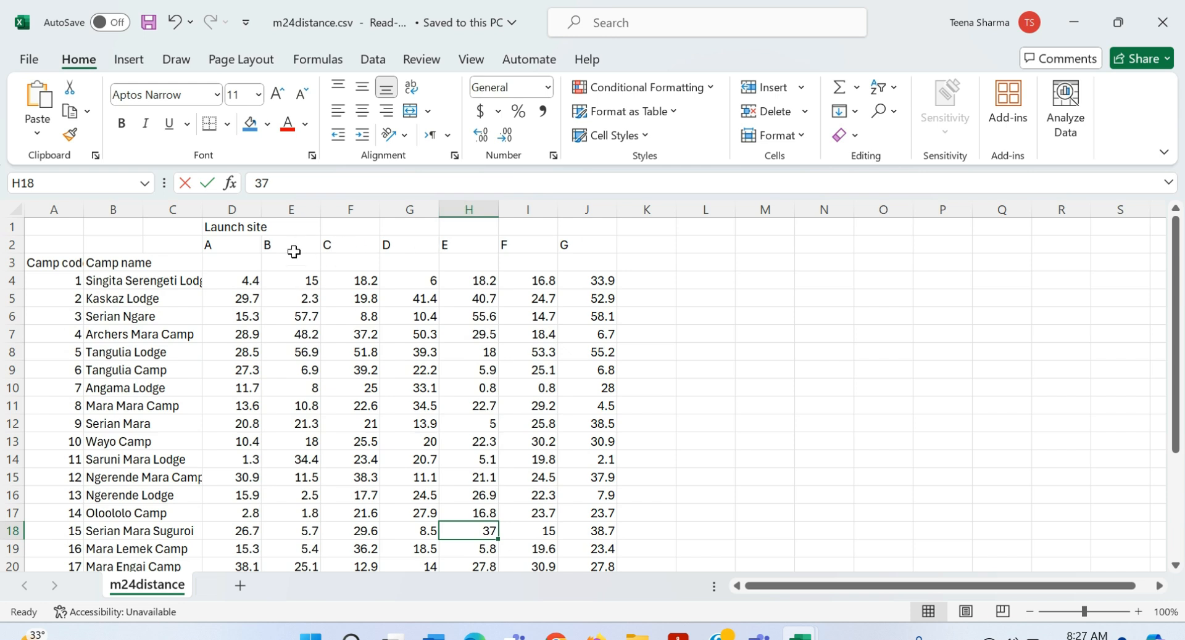
pyautogui.hotkey('alt', 'Tab')
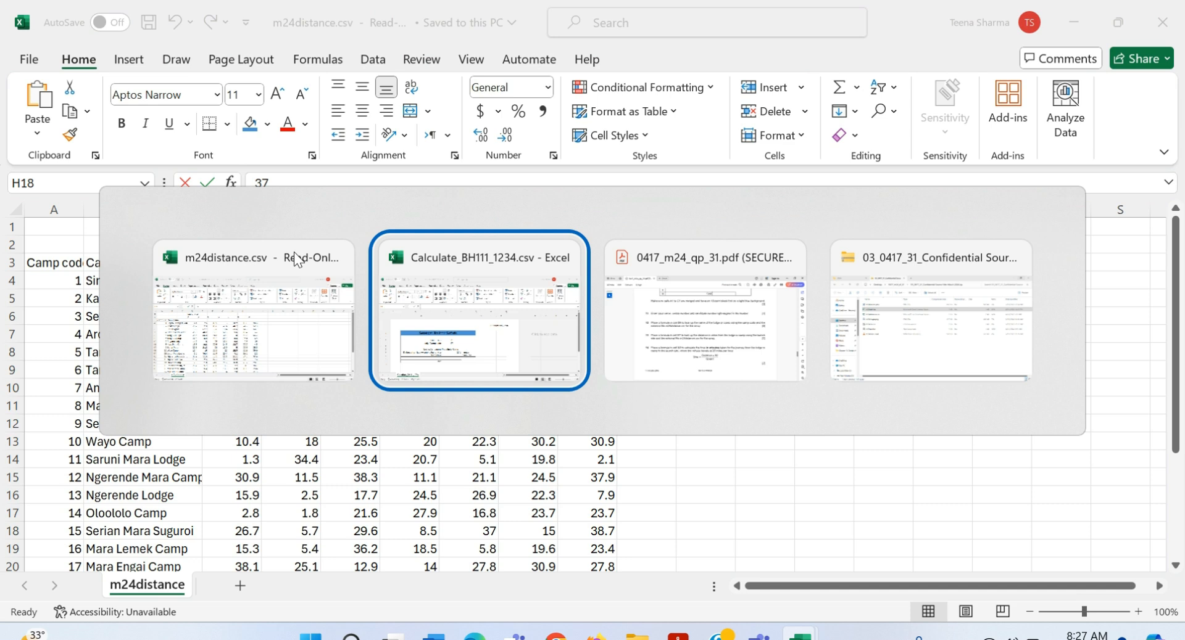
pyautogui.click(295, 259)
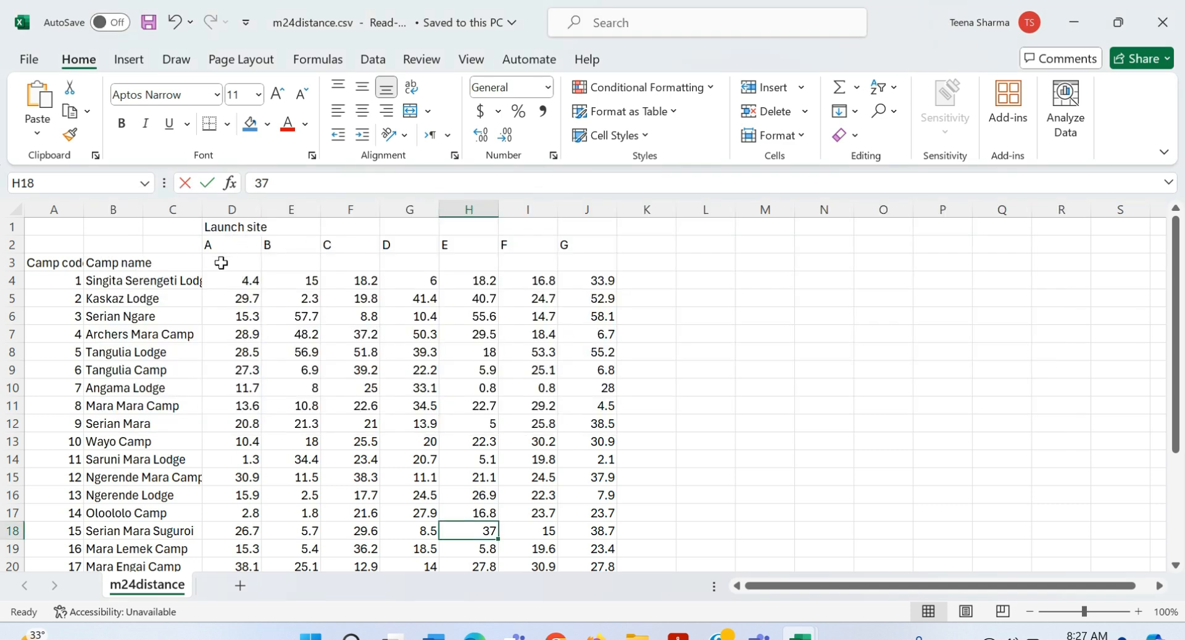
pyautogui.moveTo(186, 264); pyautogui.dragTo(186, 246)
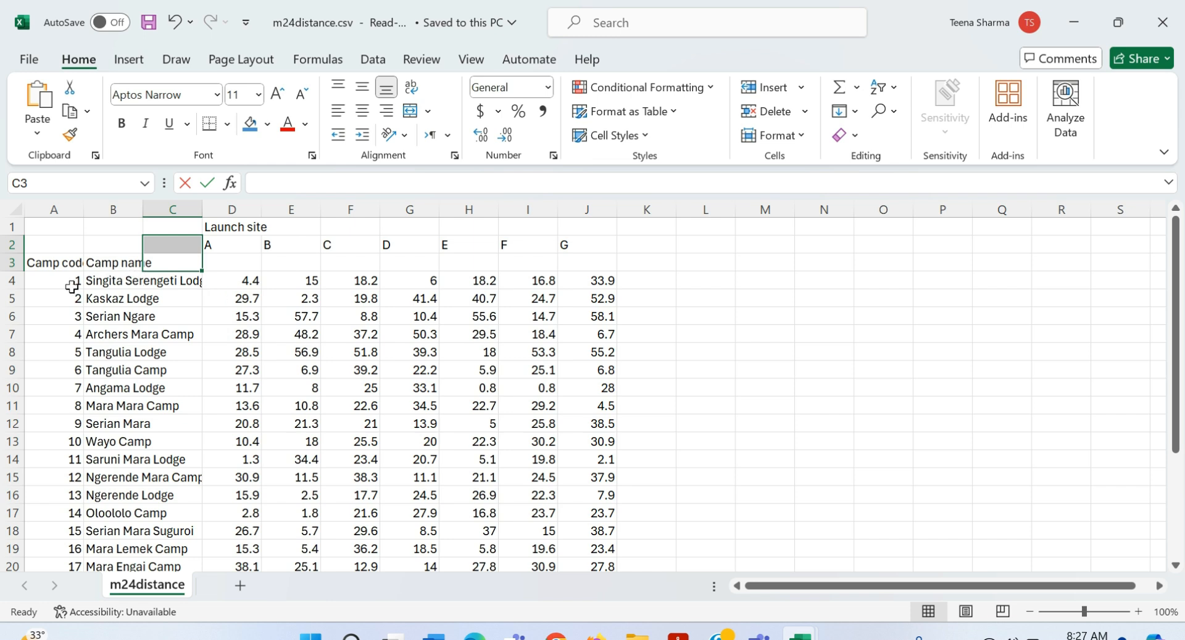
pyautogui.click(53, 284)
pyautogui.hotkey('alt', 'Tab')
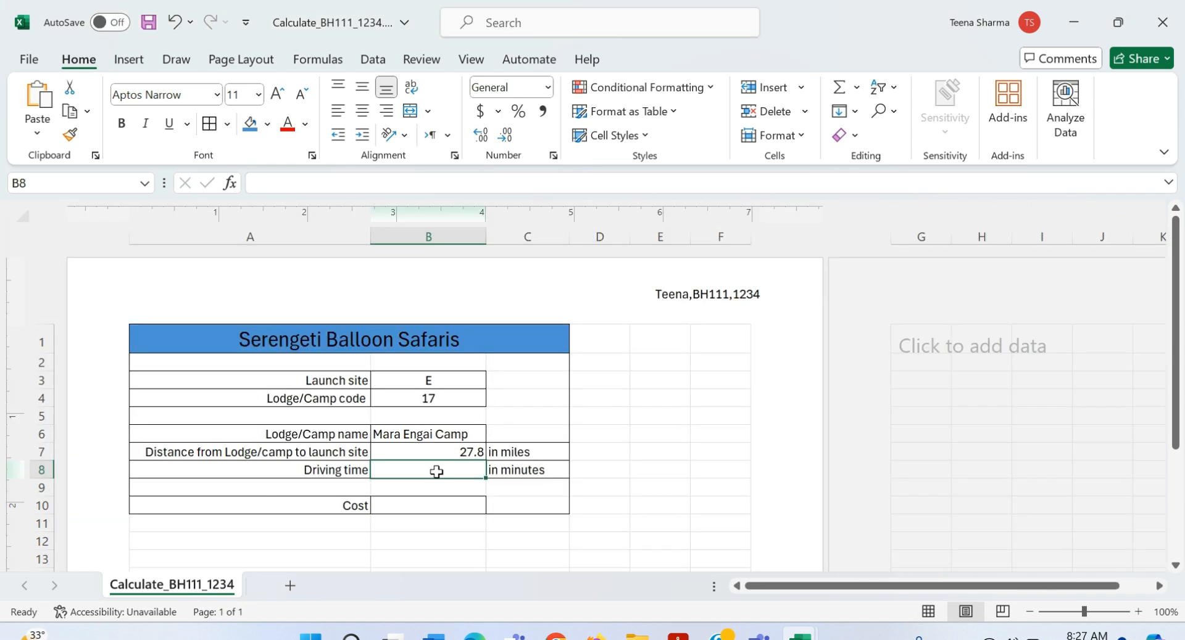
pyautogui.hotkey('alt', 'Tab')
pyautogui.hotkey('alt', 'Tab')
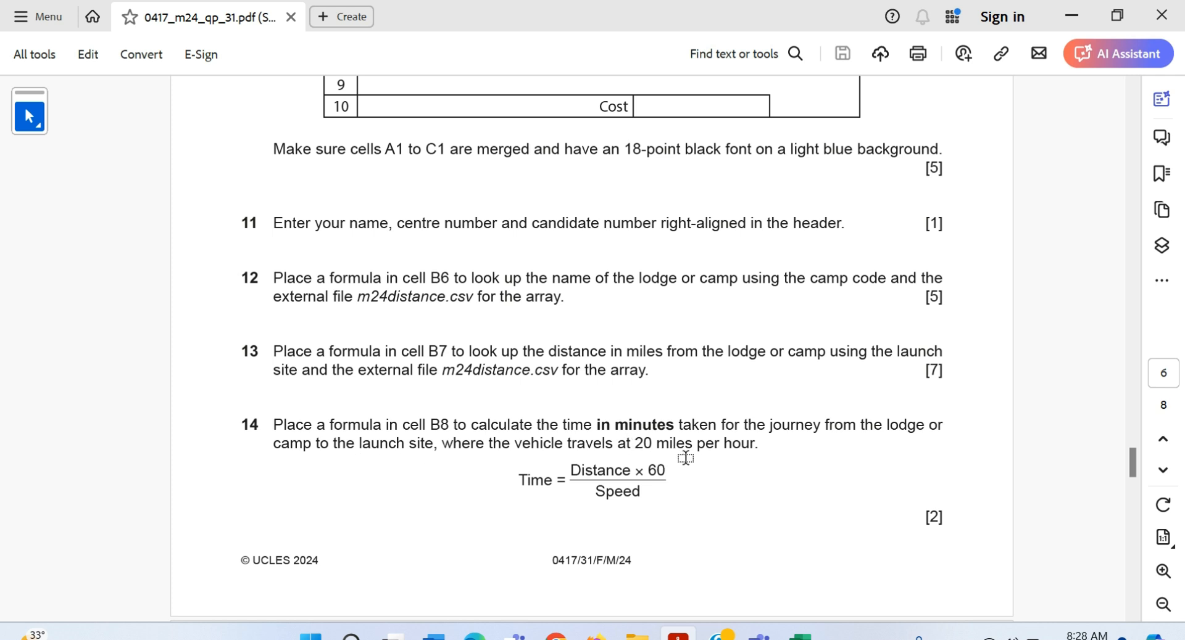
# Step: Enter =B7*60/20 in B8, giving a driving time of 83.4 minutes
pyautogui.hotkey('alt', 'Tab')
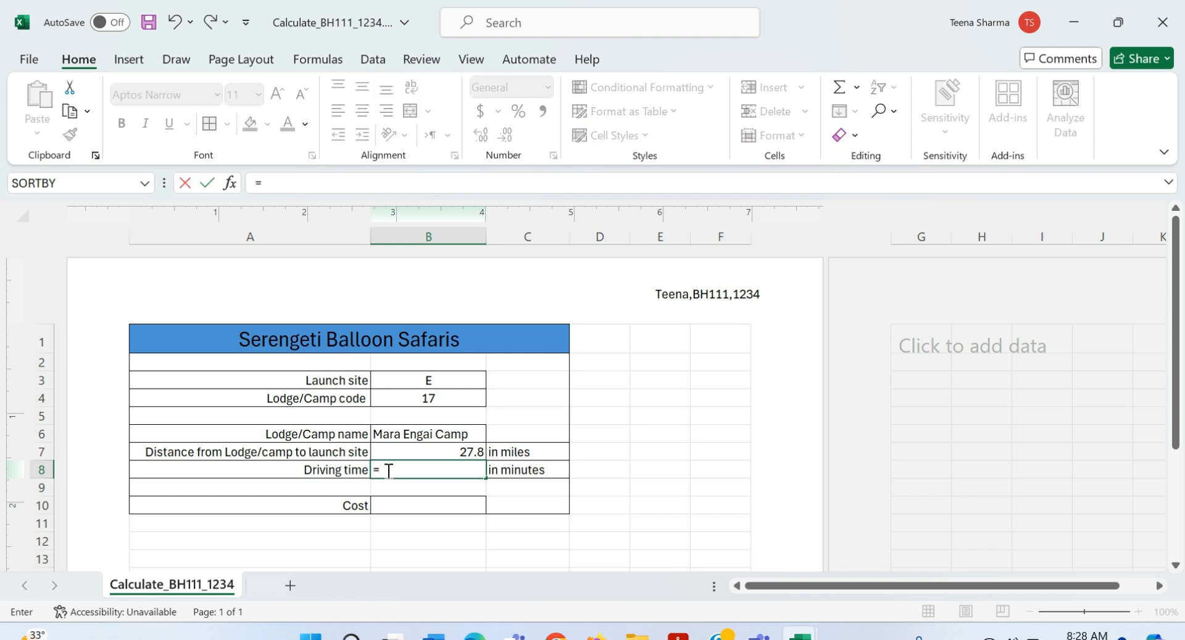
pyautogui.click(420, 450)
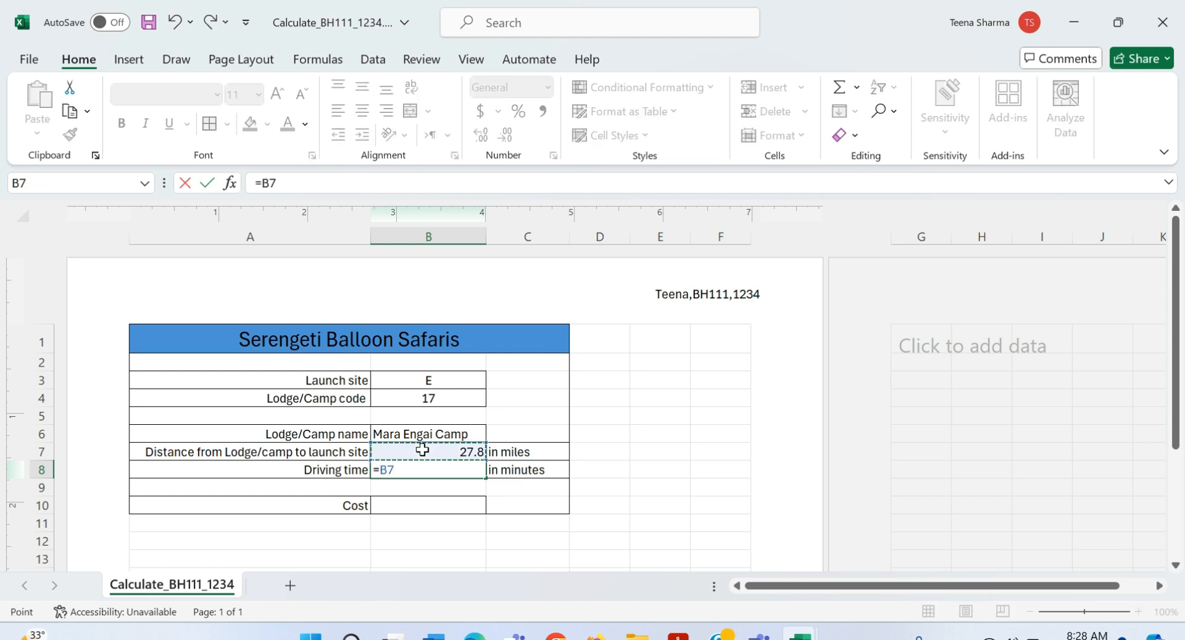
pyautogui.write('*60/20')
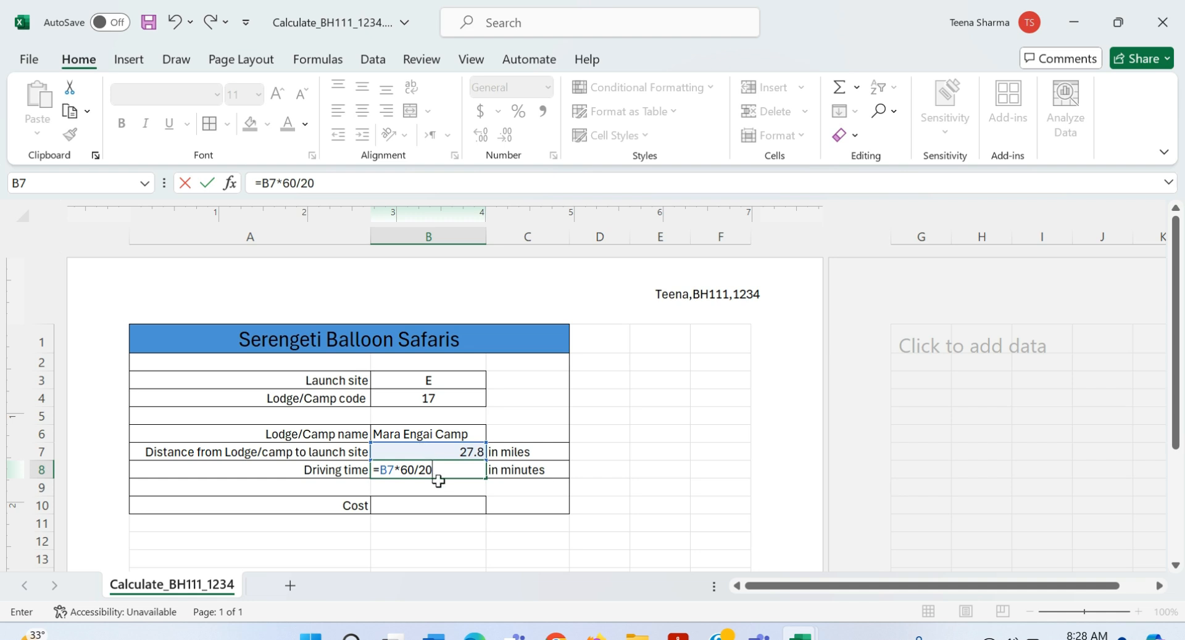
pyautogui.press('Return')
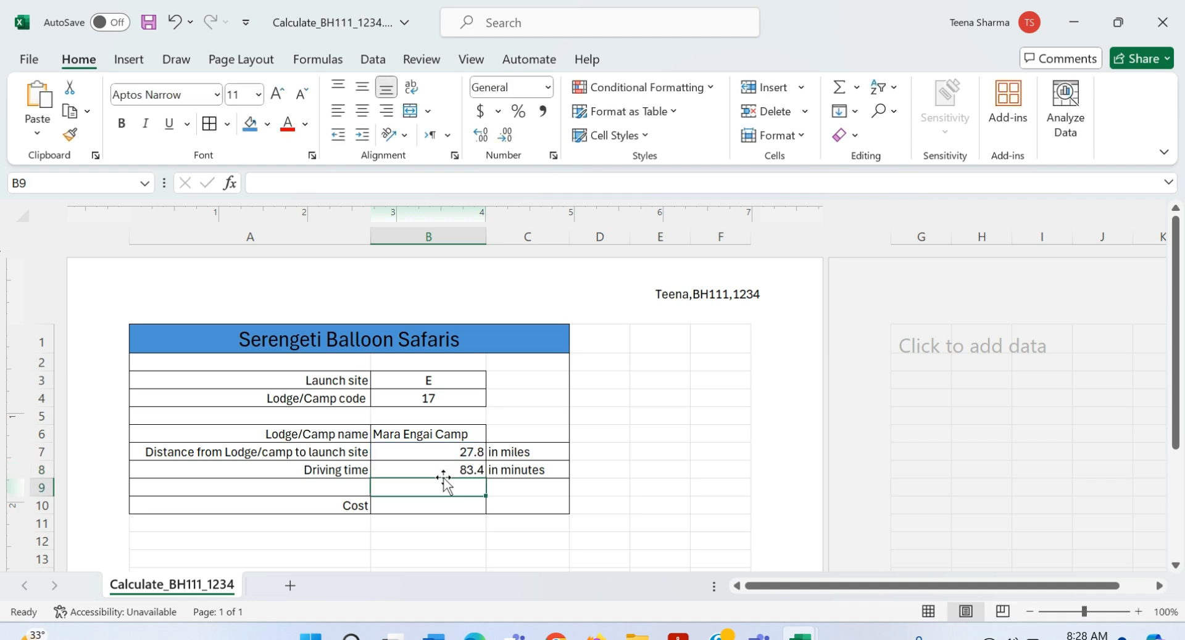
pyautogui.hotkey('alt', 'Tab')
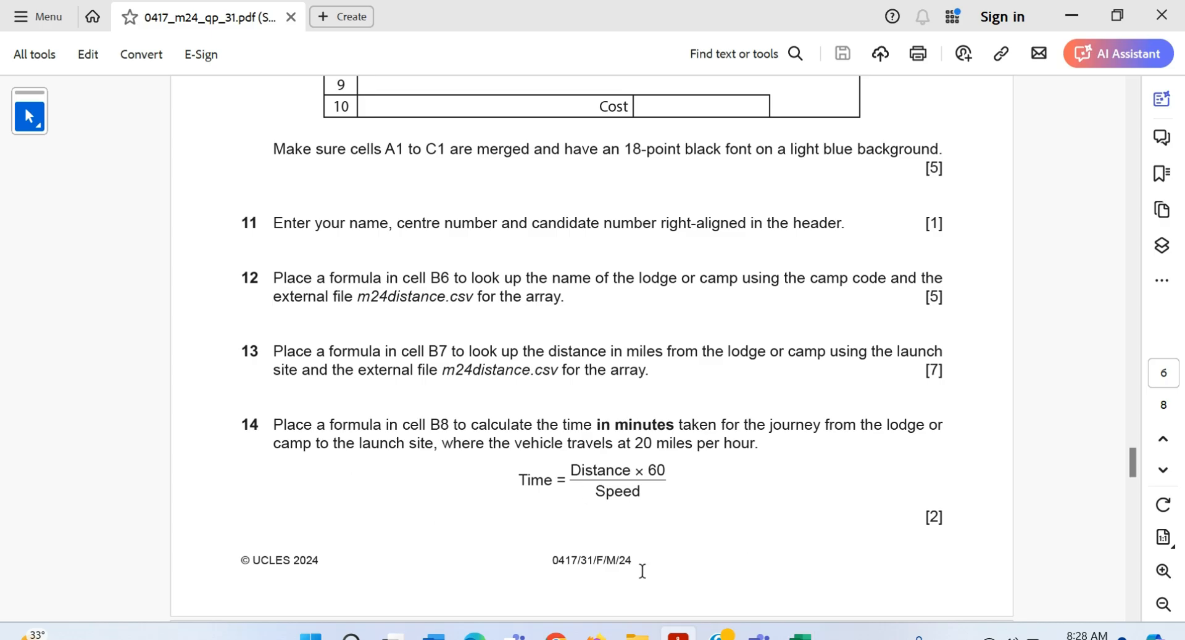
# Step: Read question 15's cost formula, then return to Excel at cell B10
pyautogui.scroll(-3, 632, 566)
pyautogui.scroll(-3, 633, 567)
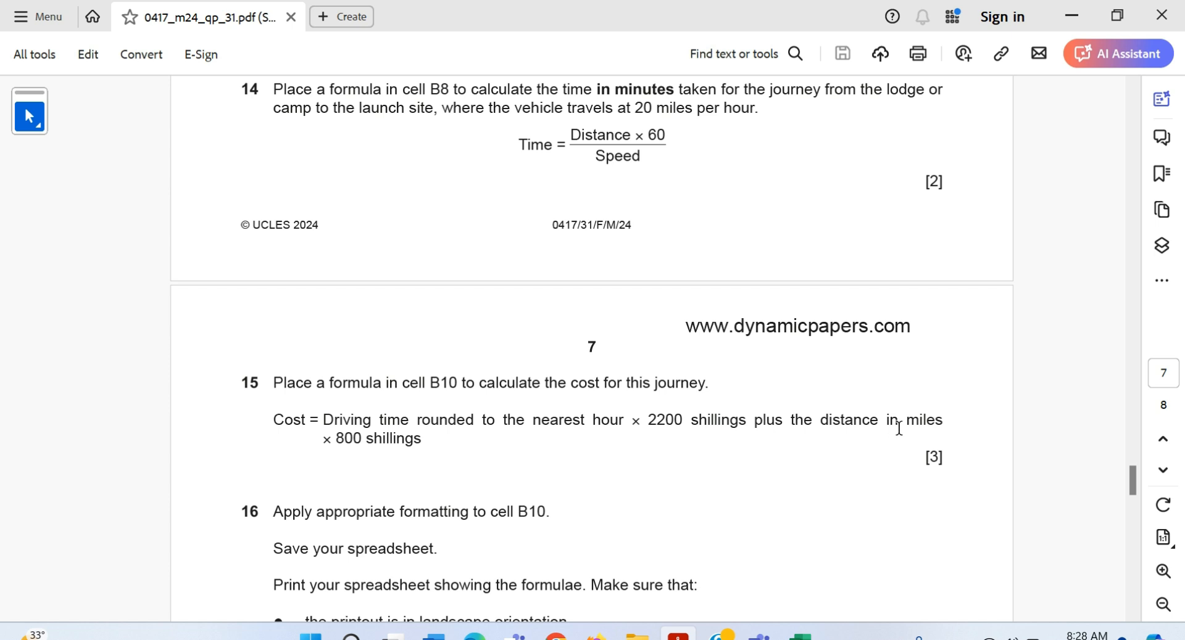
pyautogui.hotkey('alt', 'Tab')
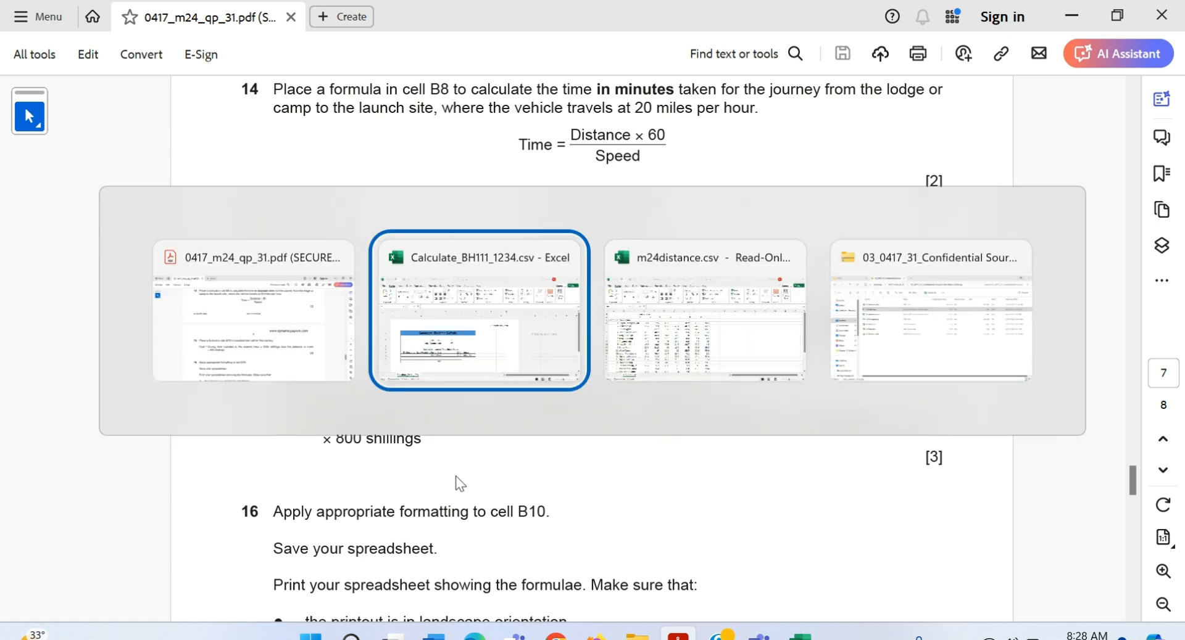
pyautogui.click(426, 504)
pyautogui.click(454, 543)
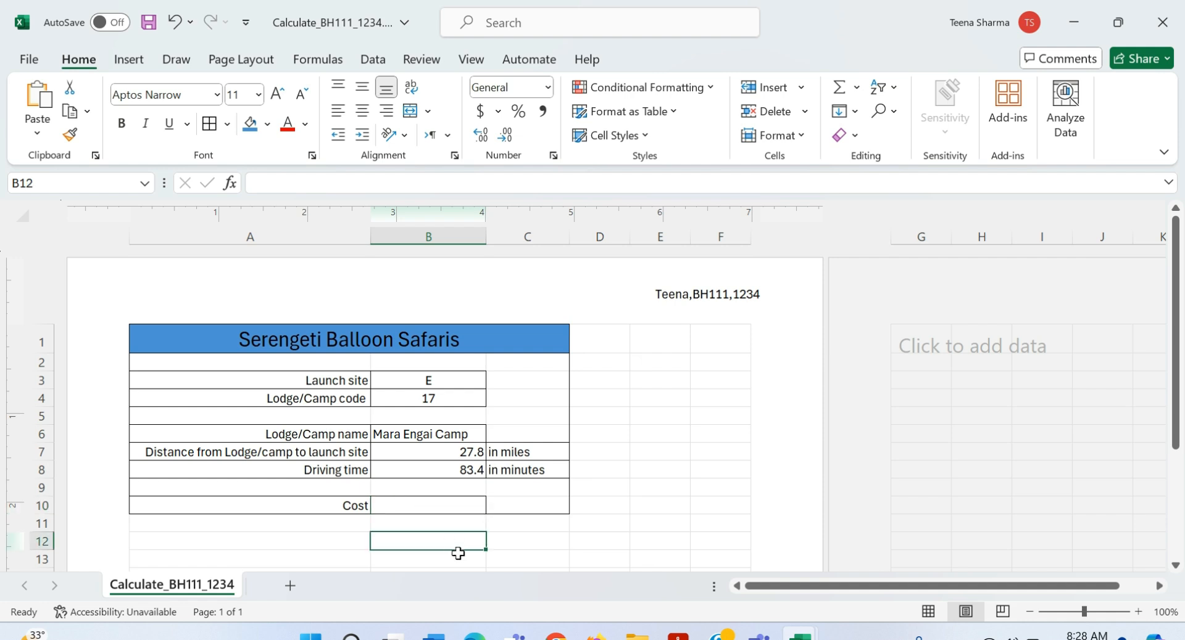
# Step: Begin B10's cost formula with =ROUND(B8/60,0), the driving time in whole hours
pyautogui.click(420, 507)
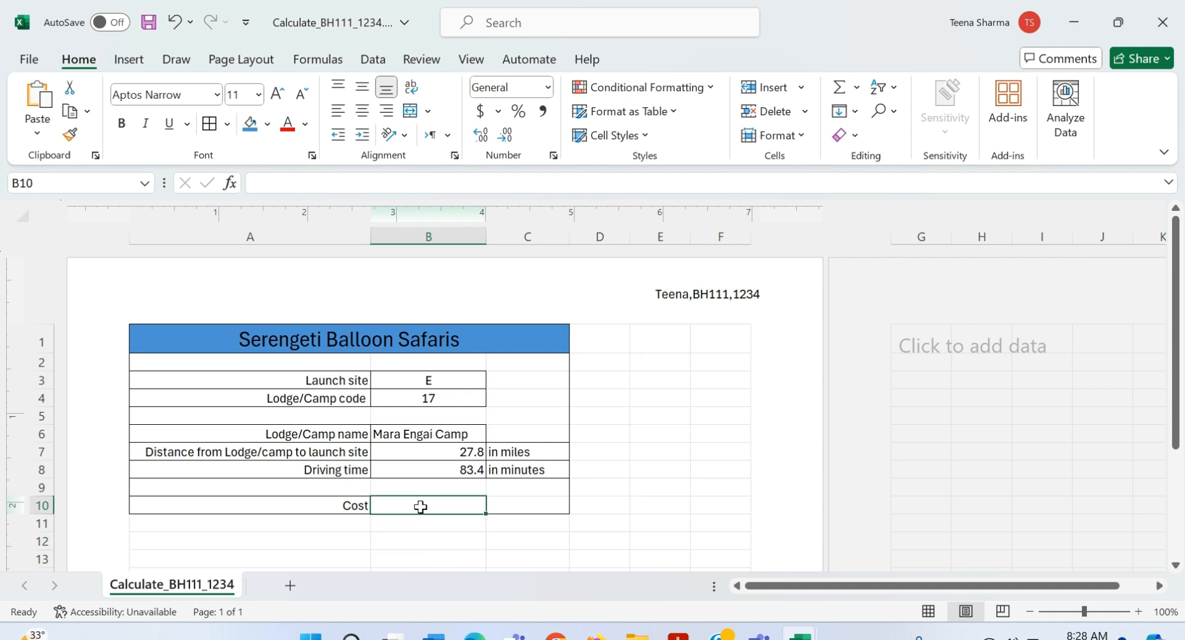
pyautogui.write('=rou')
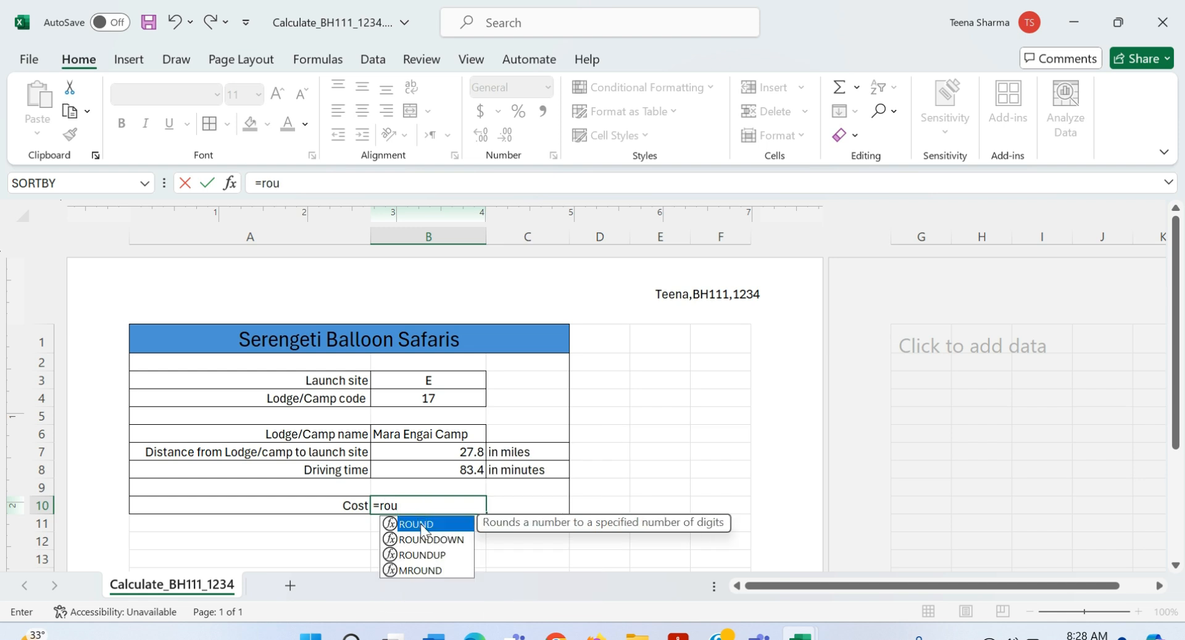
pyautogui.doubleClick(421, 525)
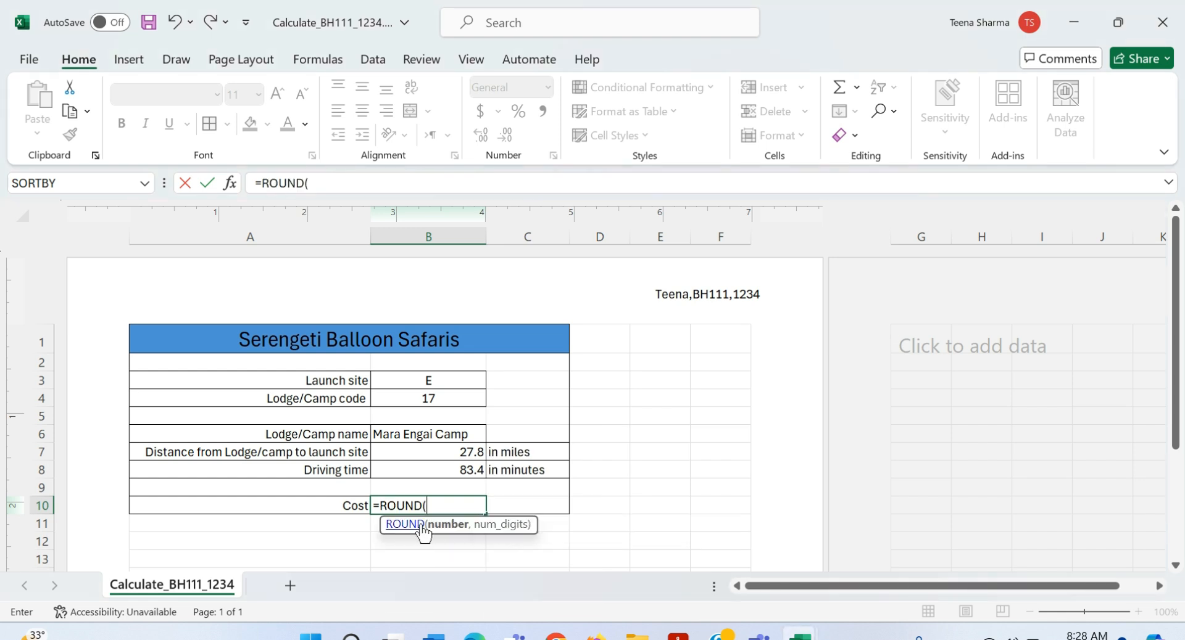
pyautogui.click(438, 470)
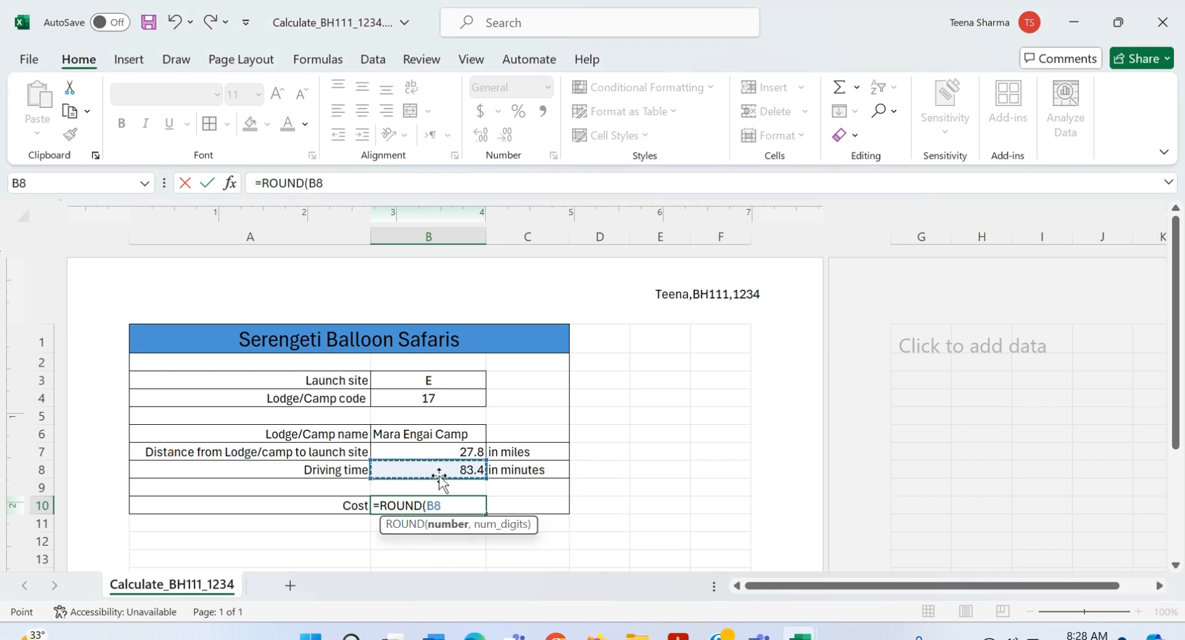
pyautogui.write('/60')
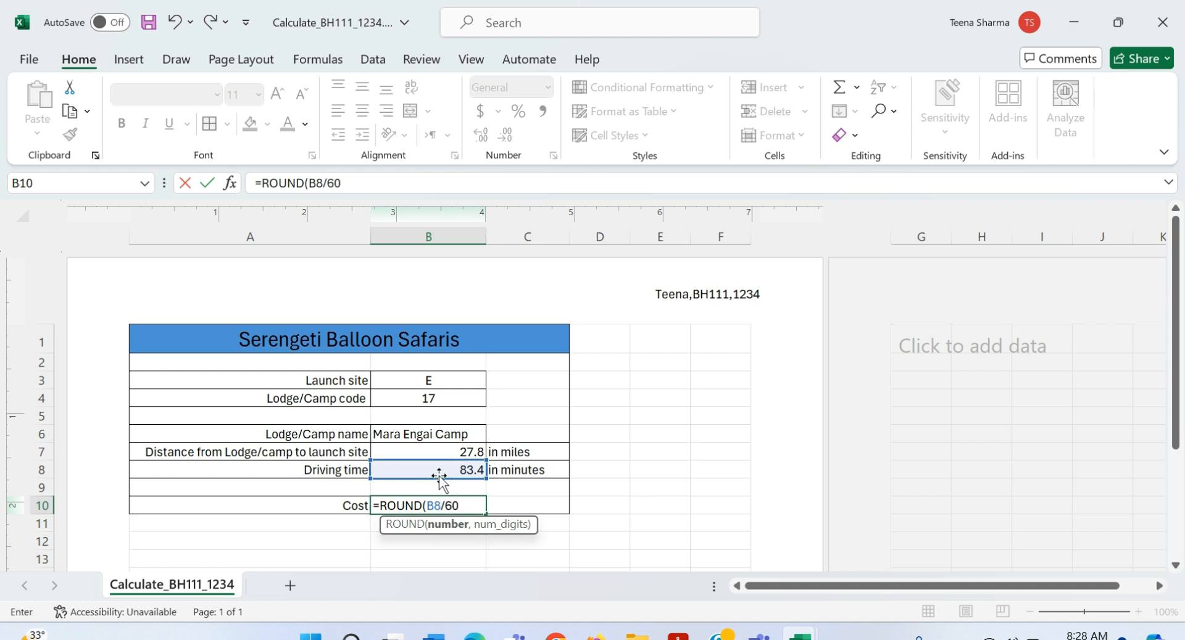
pyautogui.write(',')
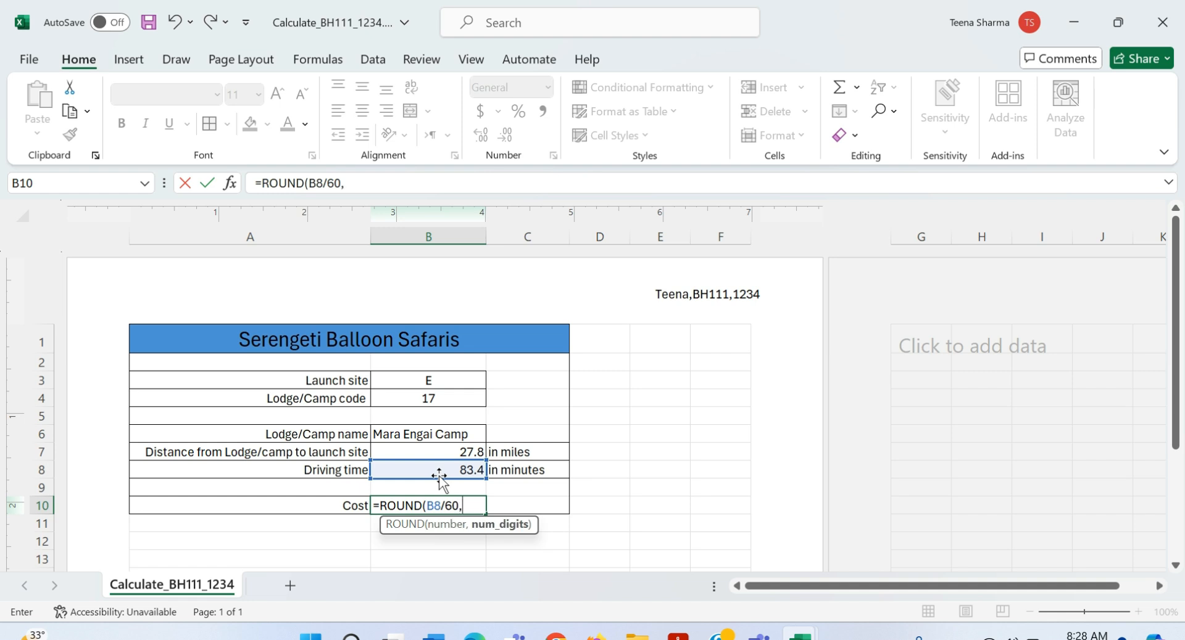
pyautogui.write('0)')
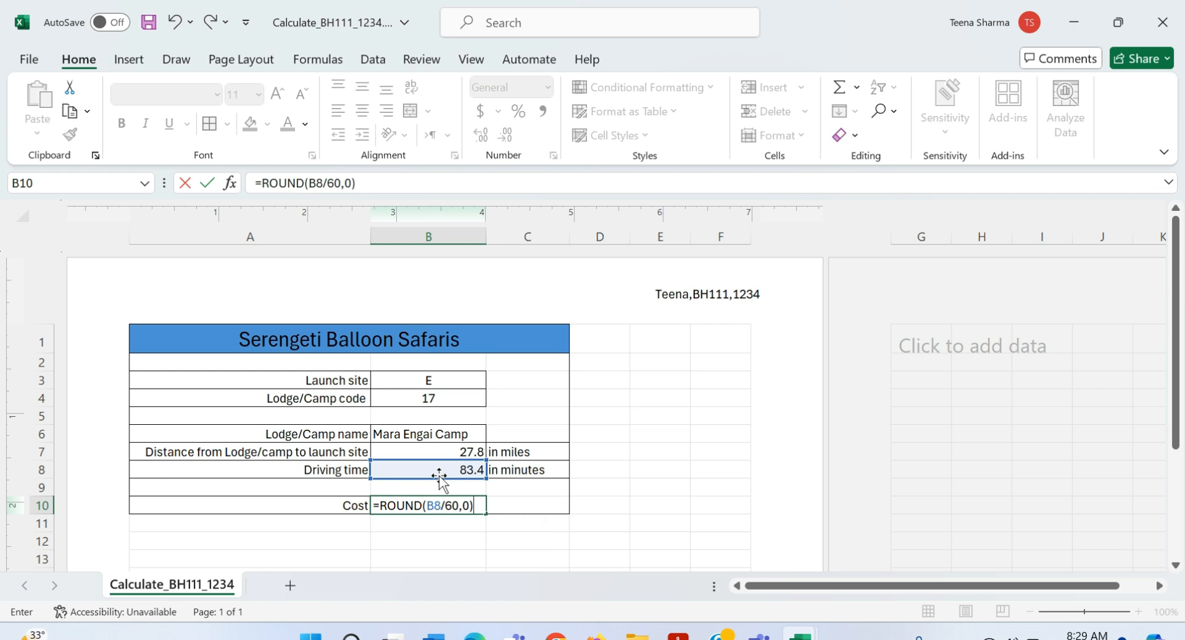
pyautogui.hotkey('alt', 'Tab')
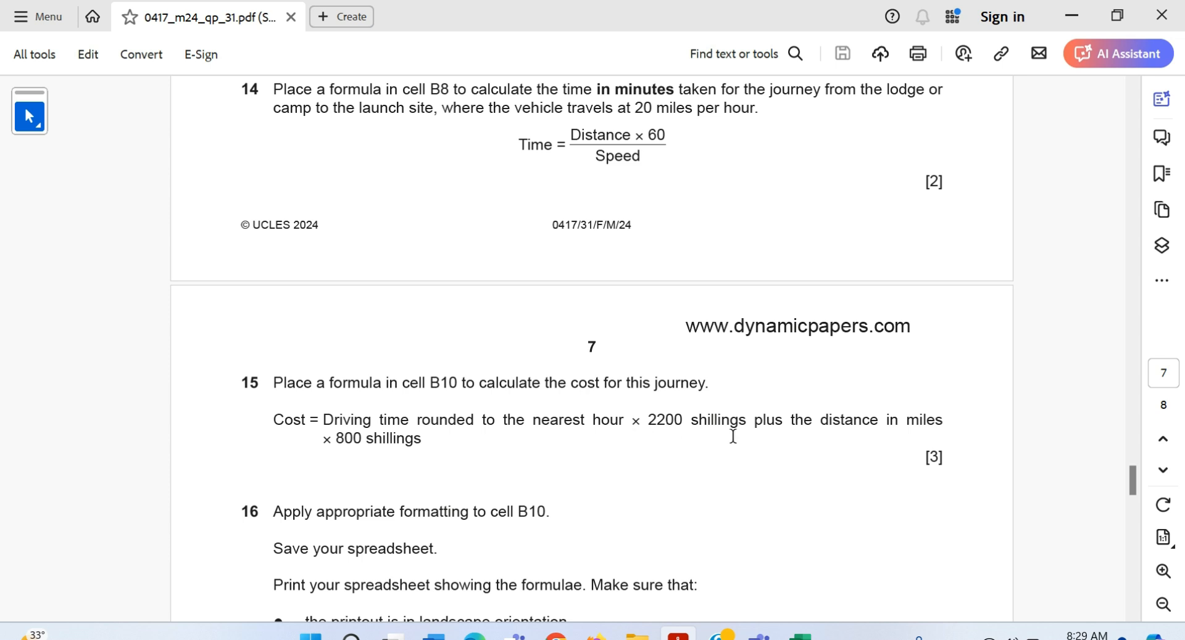
pyautogui.hotkey('alt', 'Tab')
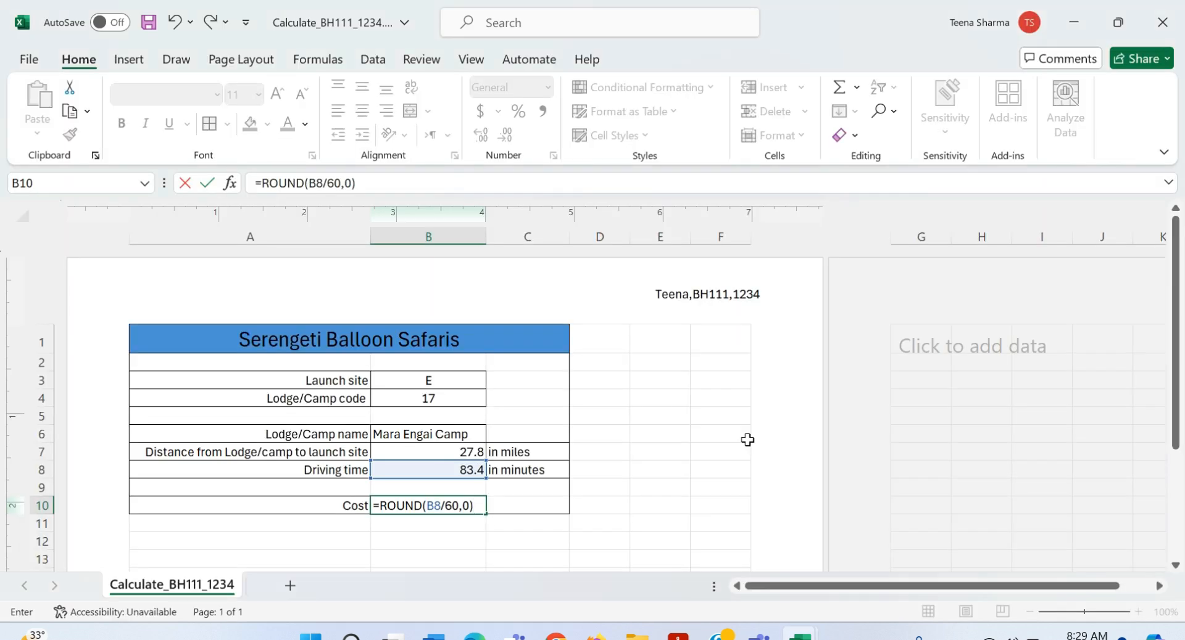
# Step: Extend it to =ROUND(B8/60,0)*2200+B7*800, giving a cost of 24440
pyautogui.write('*2200')
pyautogui.hotkey('shift', 'Left')
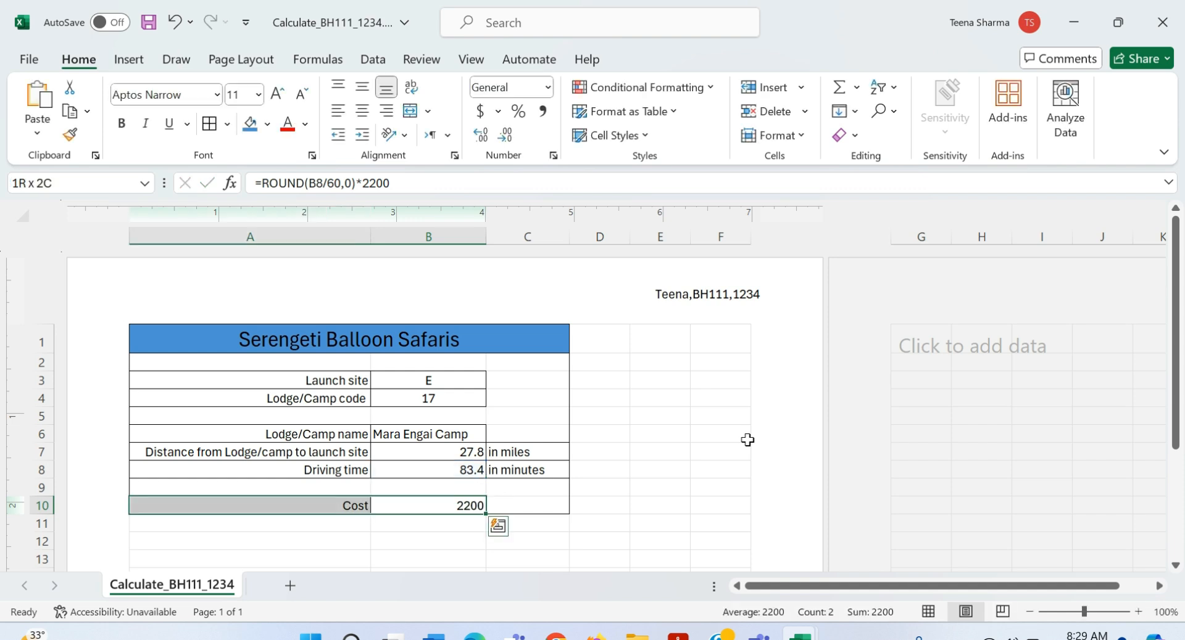
pyautogui.doubleClick(410, 505)
pyautogui.click(466, 507)
pyautogui.click(509, 506)
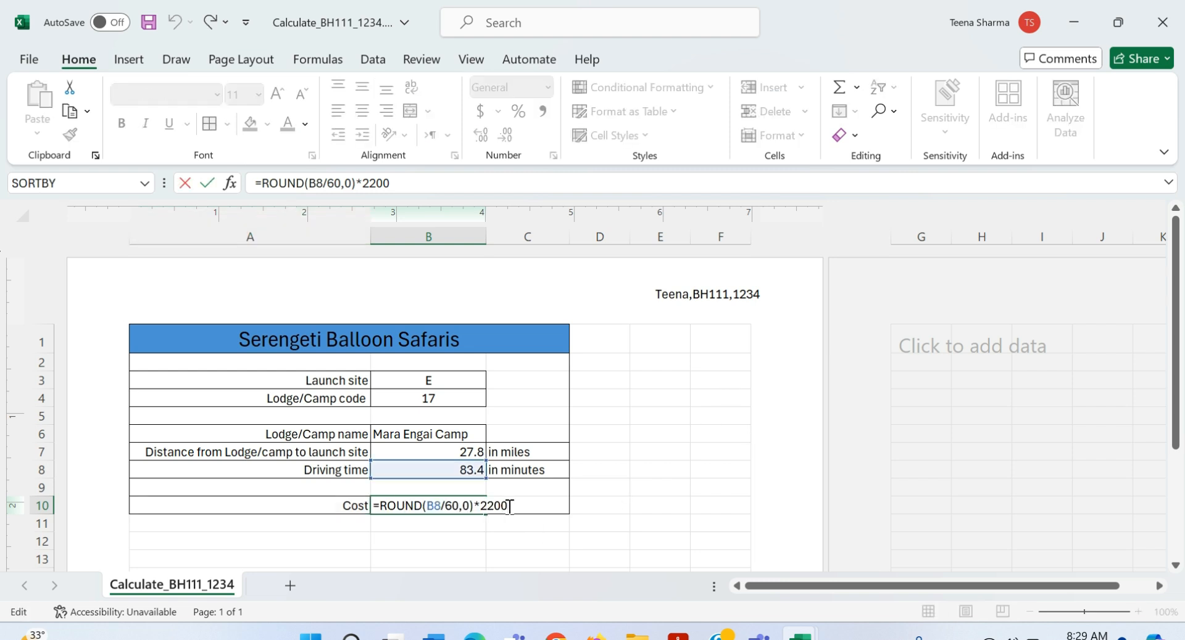
pyautogui.write('+')
pyautogui.hotkey('alt', 'Tab')
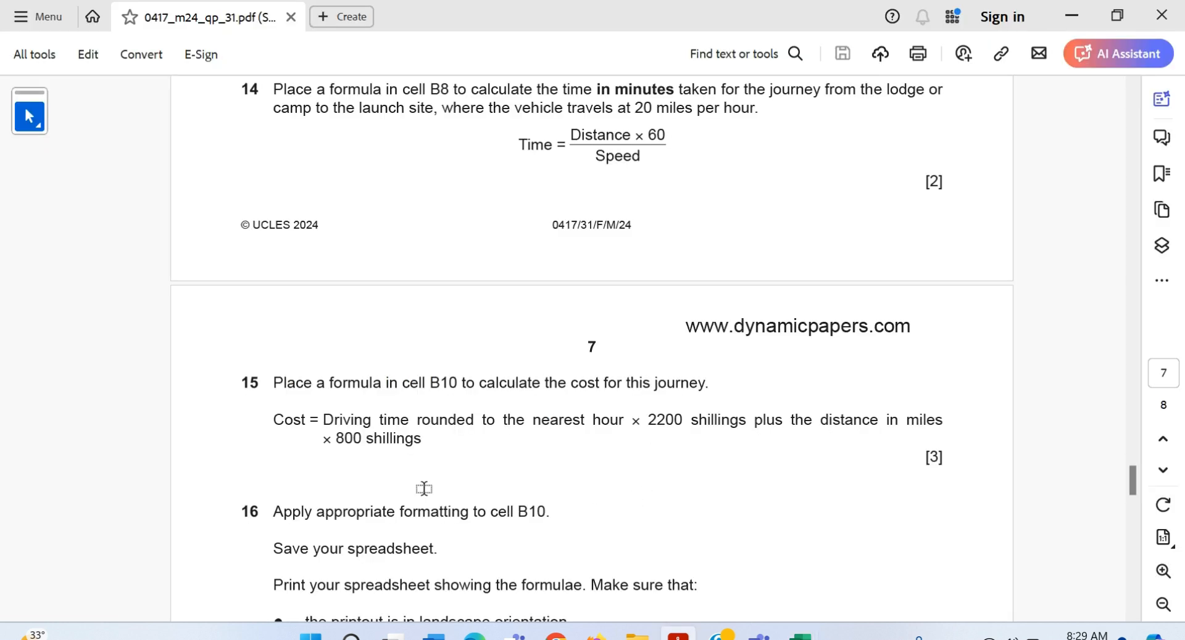
pyautogui.hotkey('alt', 'Tab')
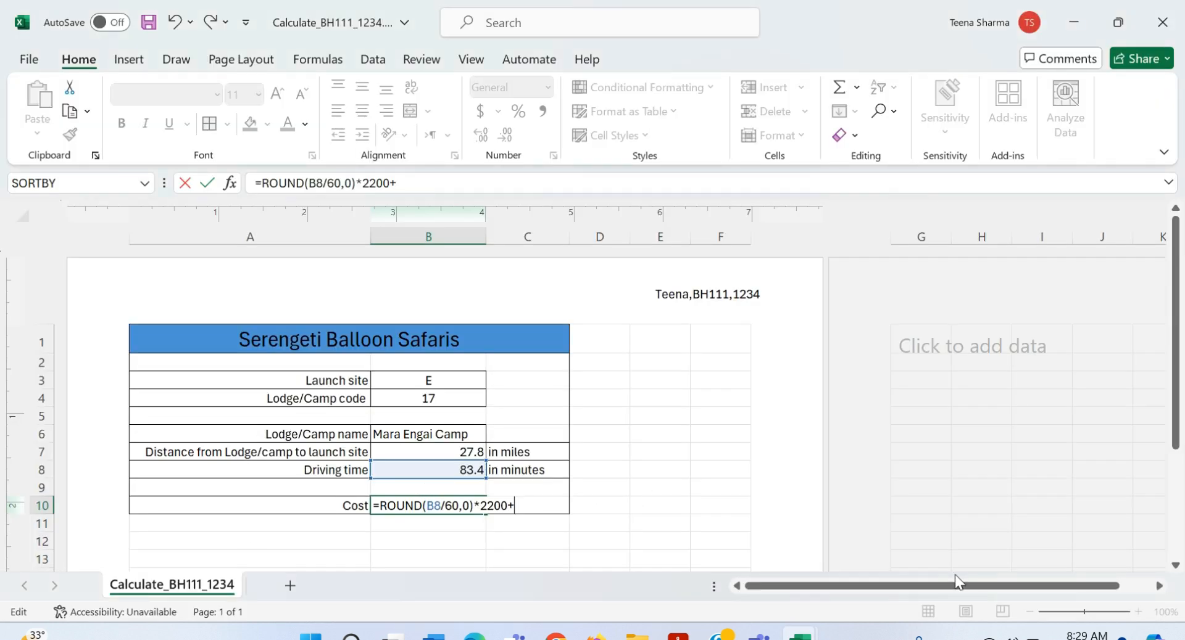
pyautogui.click(448, 452)
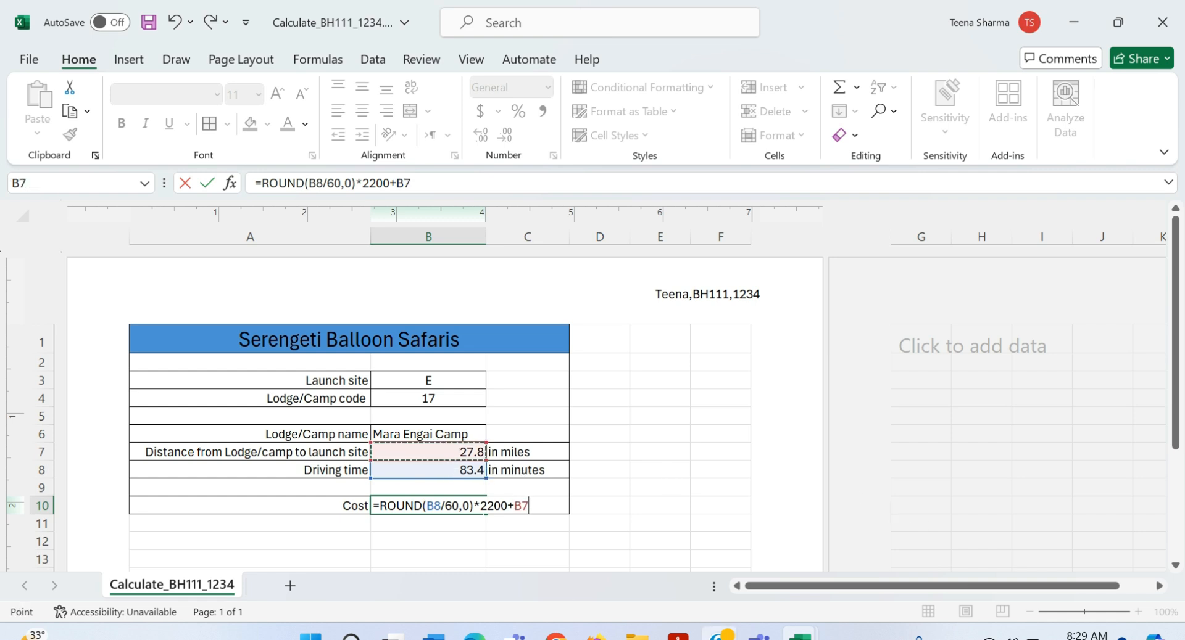
pyautogui.write('*')
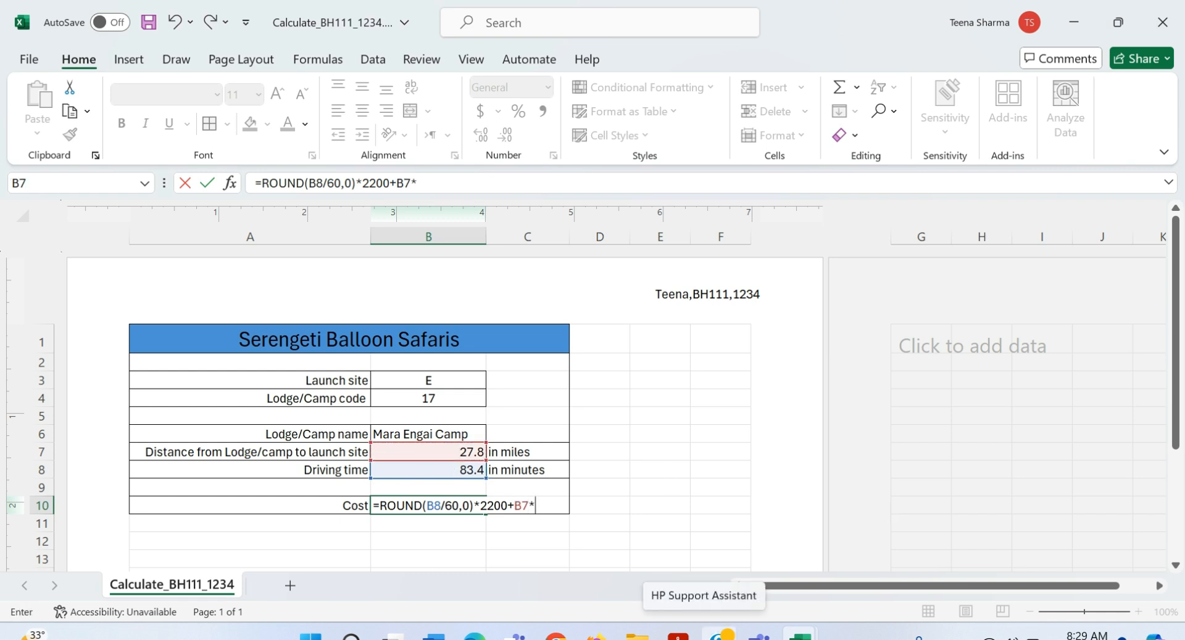
pyautogui.write('800')
pyautogui.press('Return')
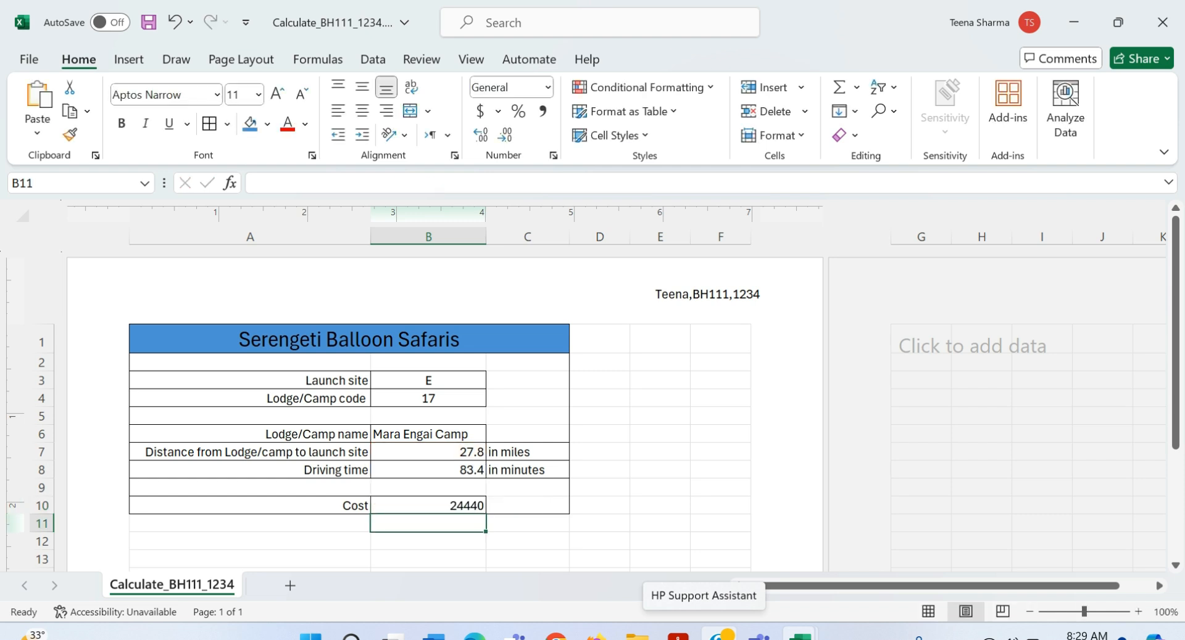
# Step: Compare with the question paper and reselect B10 to check its formula
pyautogui.click(678, 637)
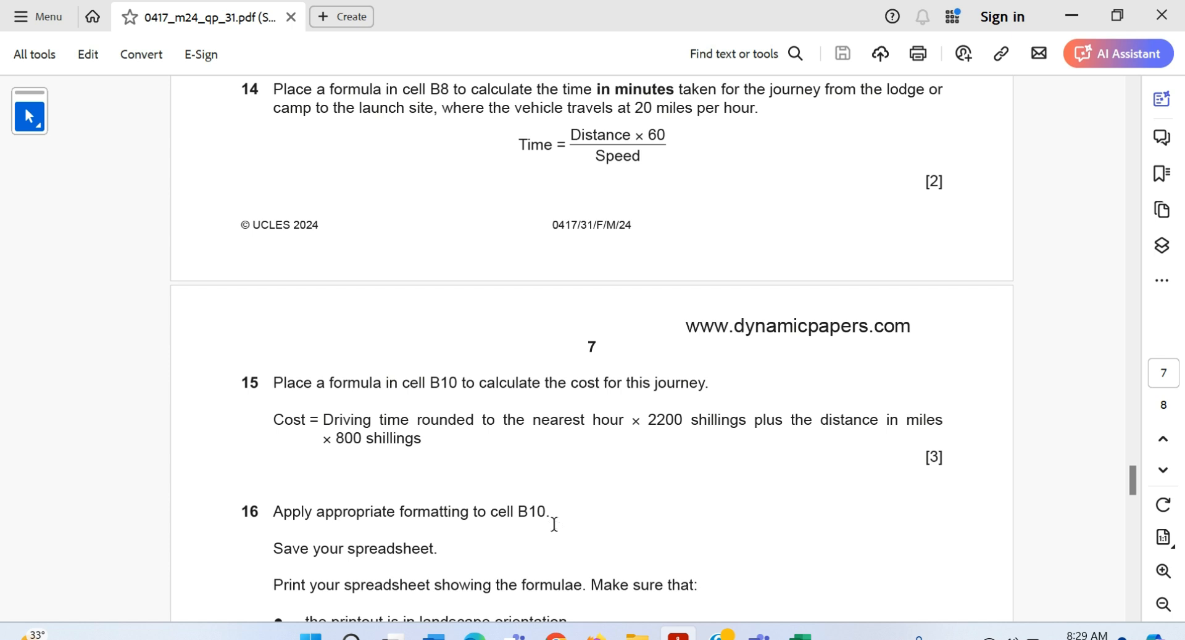
pyautogui.hotkey('alt', 'Tab')
pyautogui.click(412, 505)
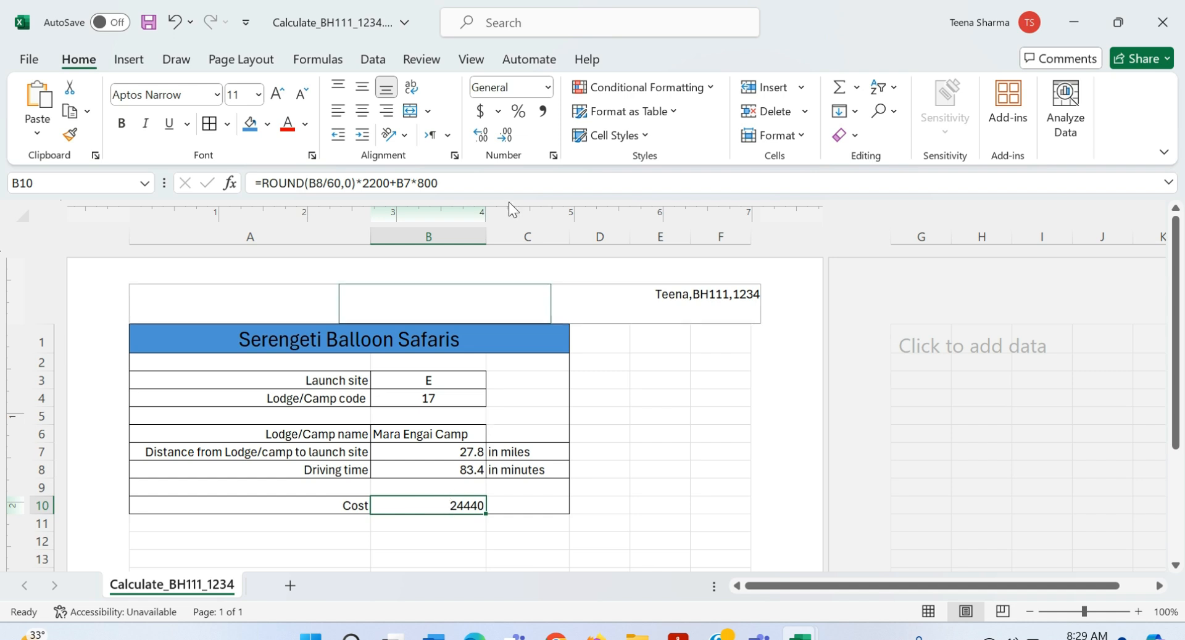
# Step: Format cell B10 as Currency with the TZS symbol and 2 decimals, showing TZS 24,440.00
pyautogui.click(547, 88)
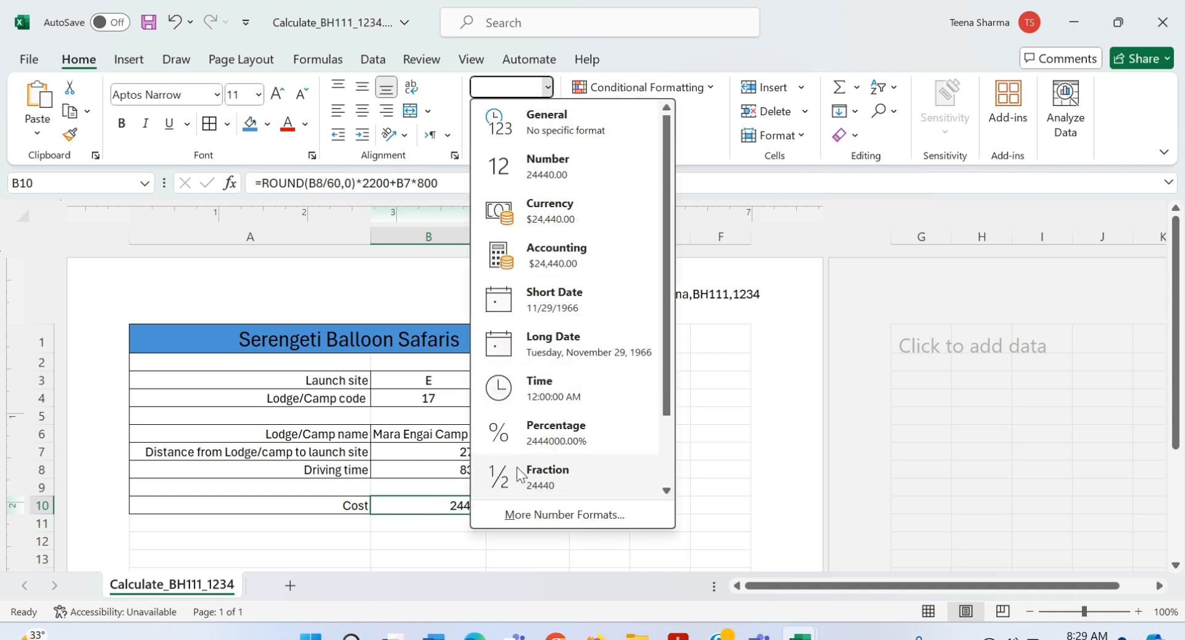
pyautogui.click(527, 517)
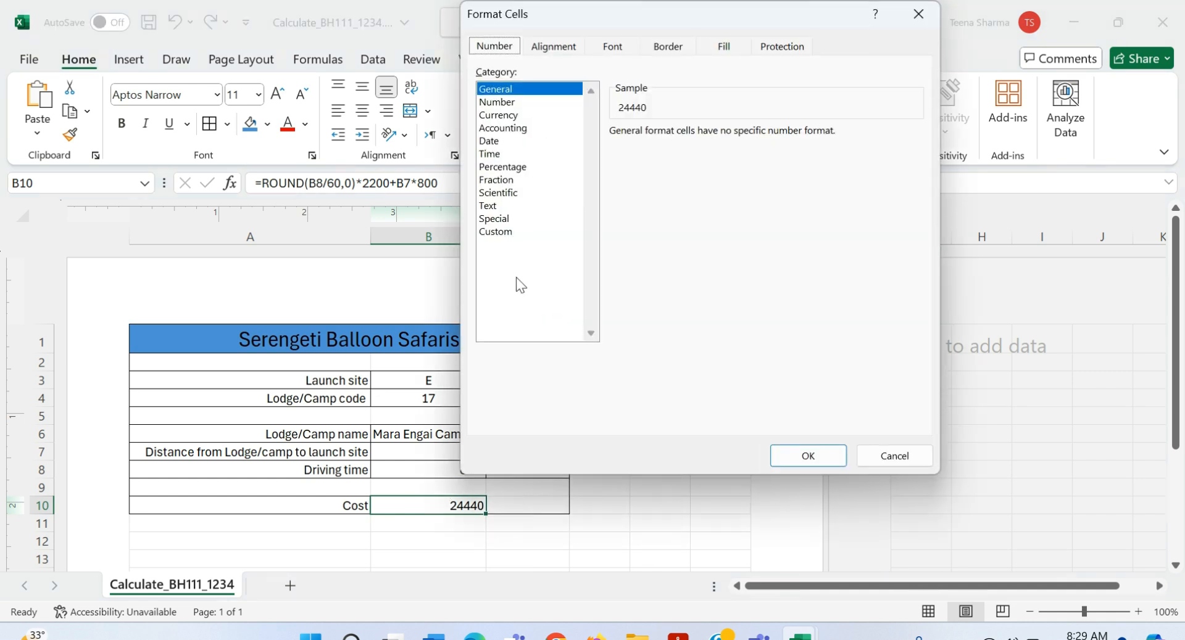
pyautogui.click(513, 109)
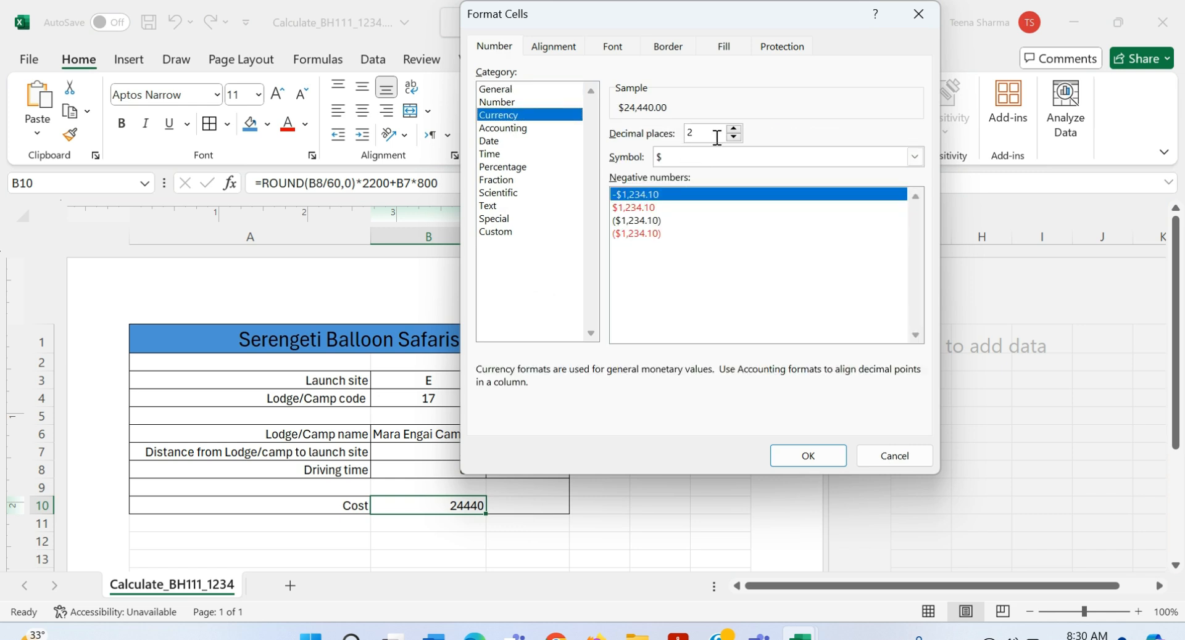
pyautogui.click(797, 159)
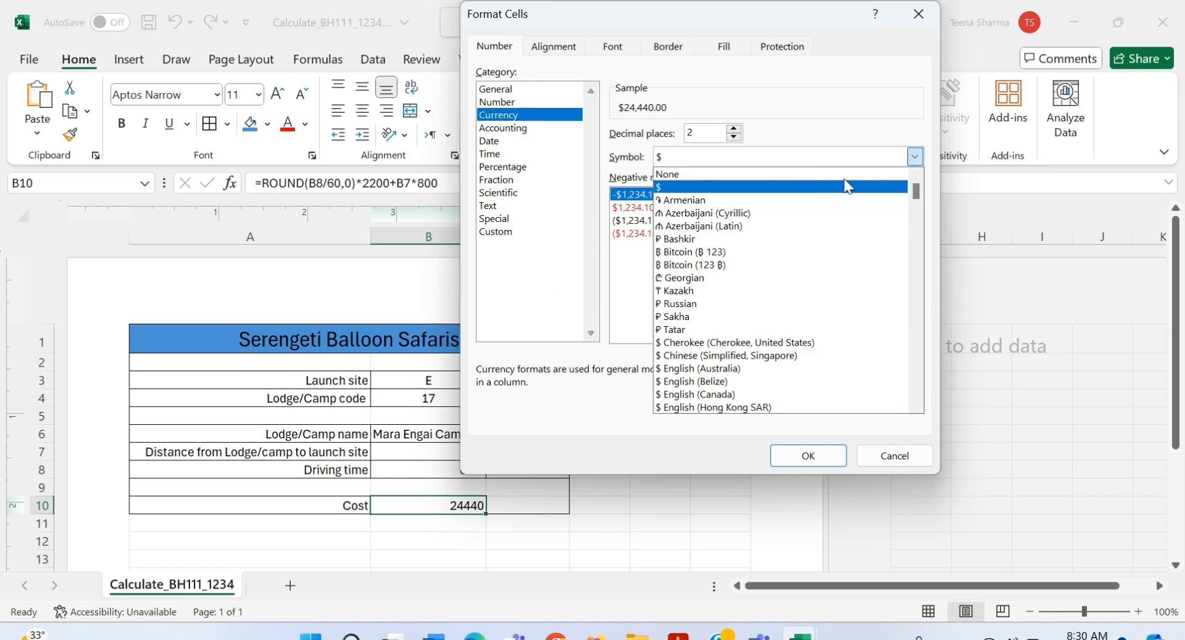
pyautogui.moveTo(917, 191); pyautogui.dragTo(915, 331)
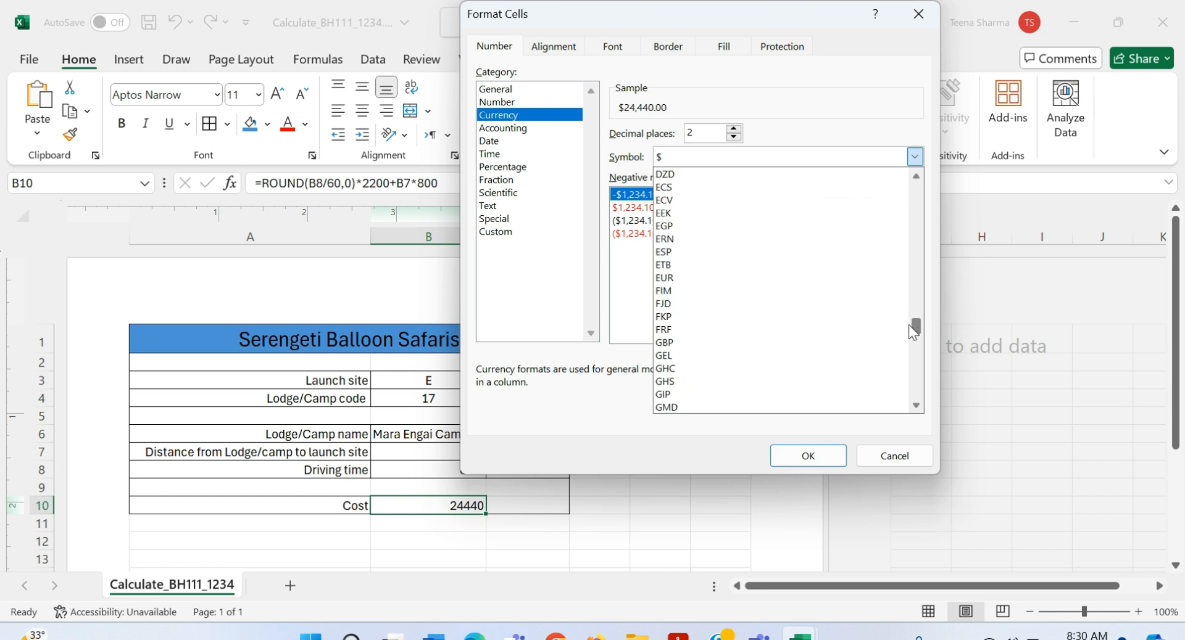
pyautogui.moveTo(909, 330); pyautogui.dragTo(913, 372)
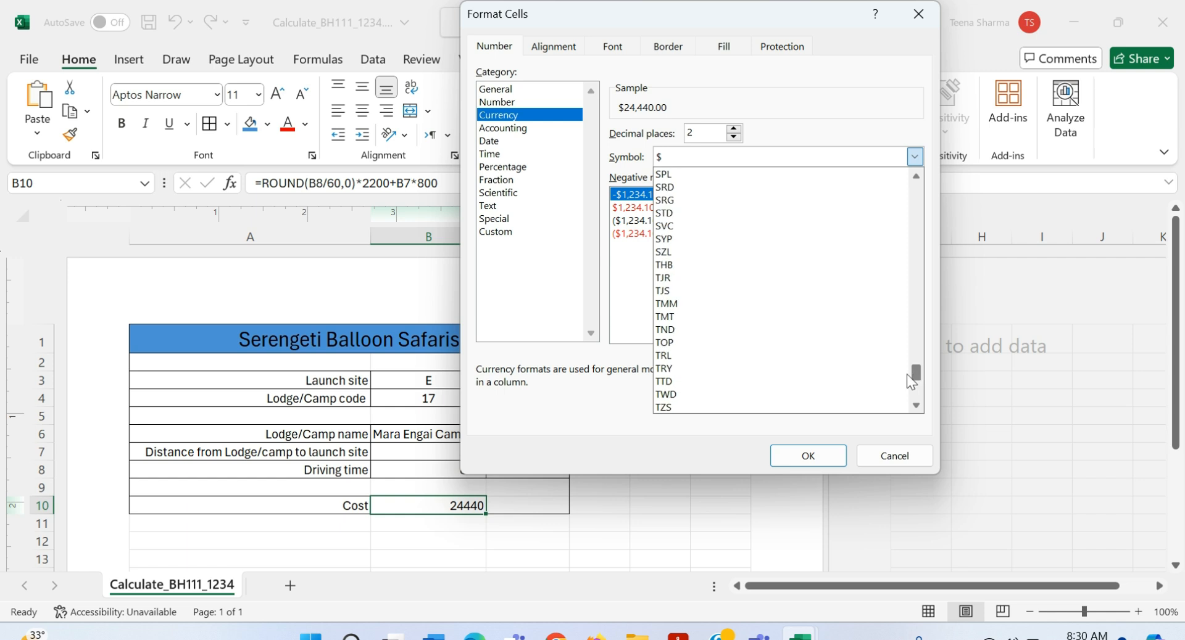
pyautogui.click(763, 406)
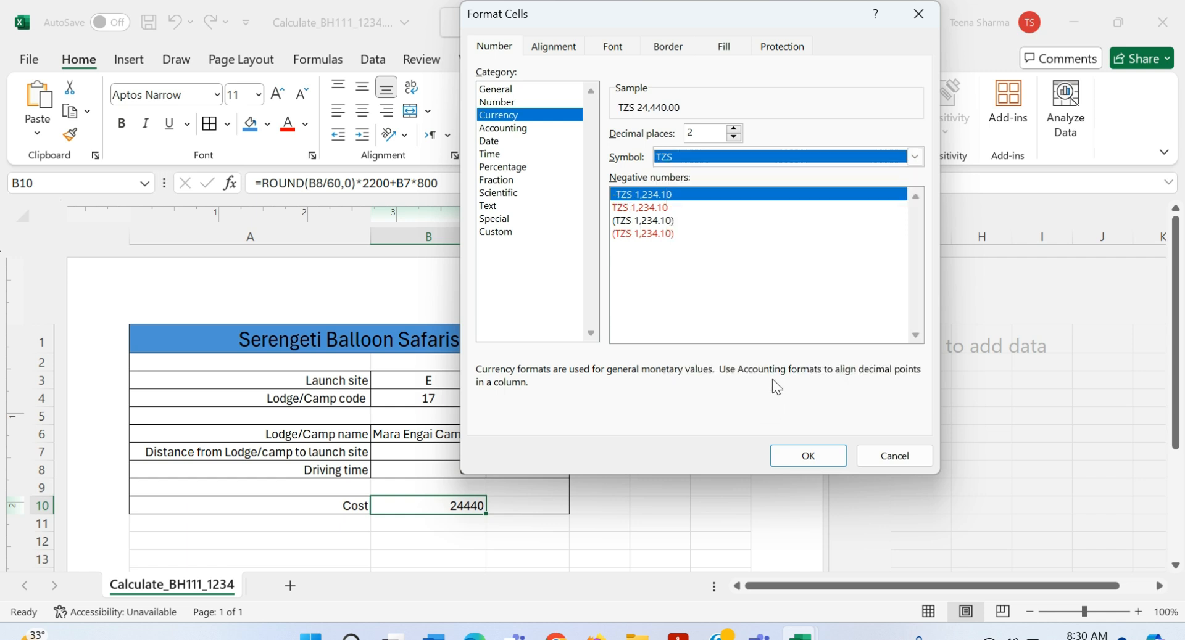
pyautogui.click(809, 458)
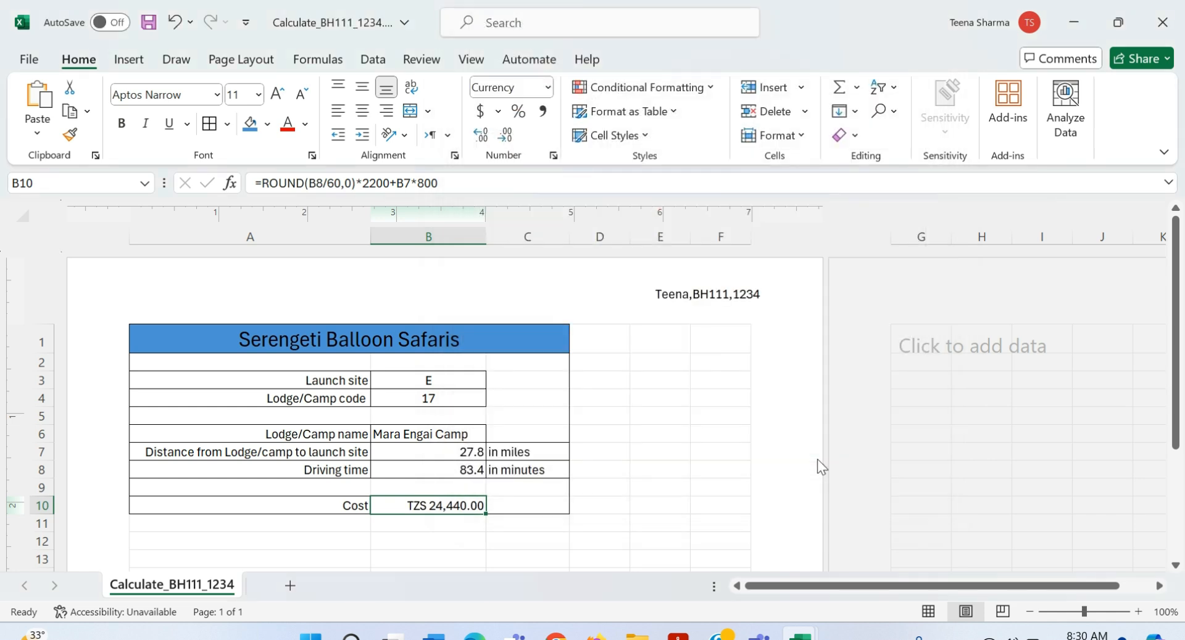
pyautogui.hotkey('alt', 'Tab')
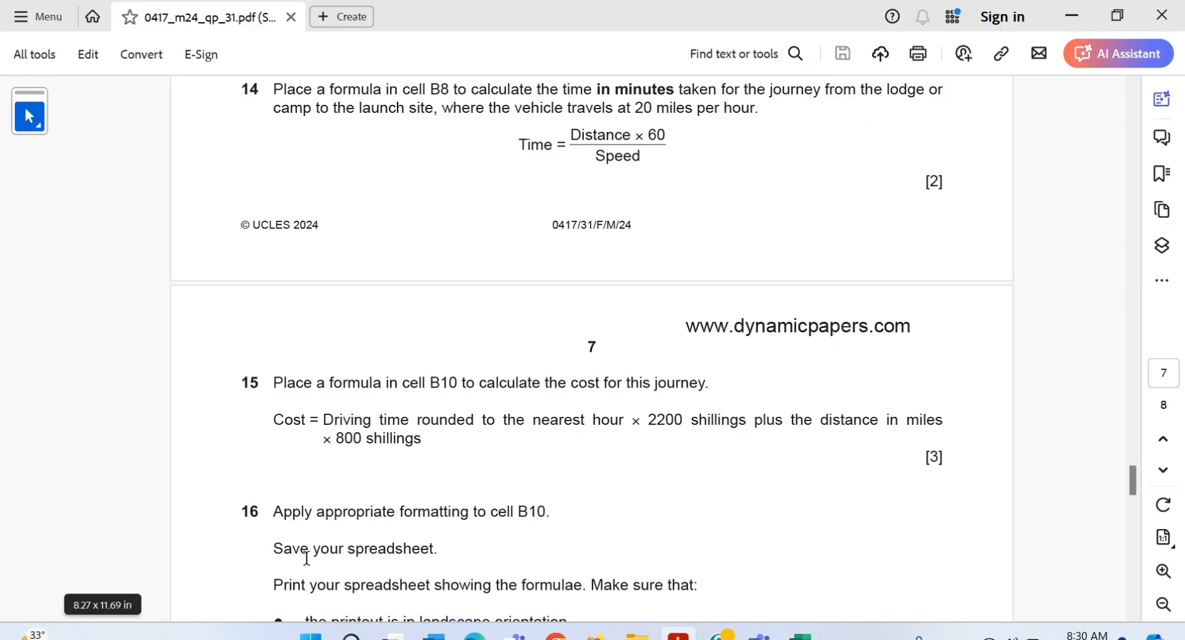
pyautogui.scroll(-3, 306, 559)
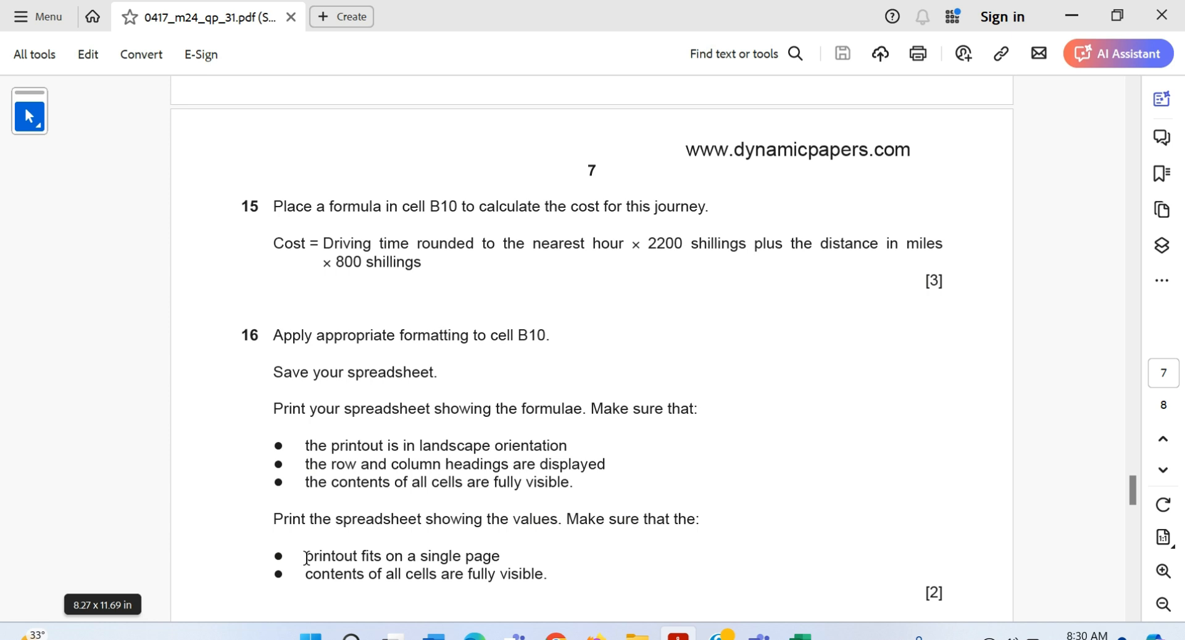
pyautogui.hotkey('alt', 'Tab')
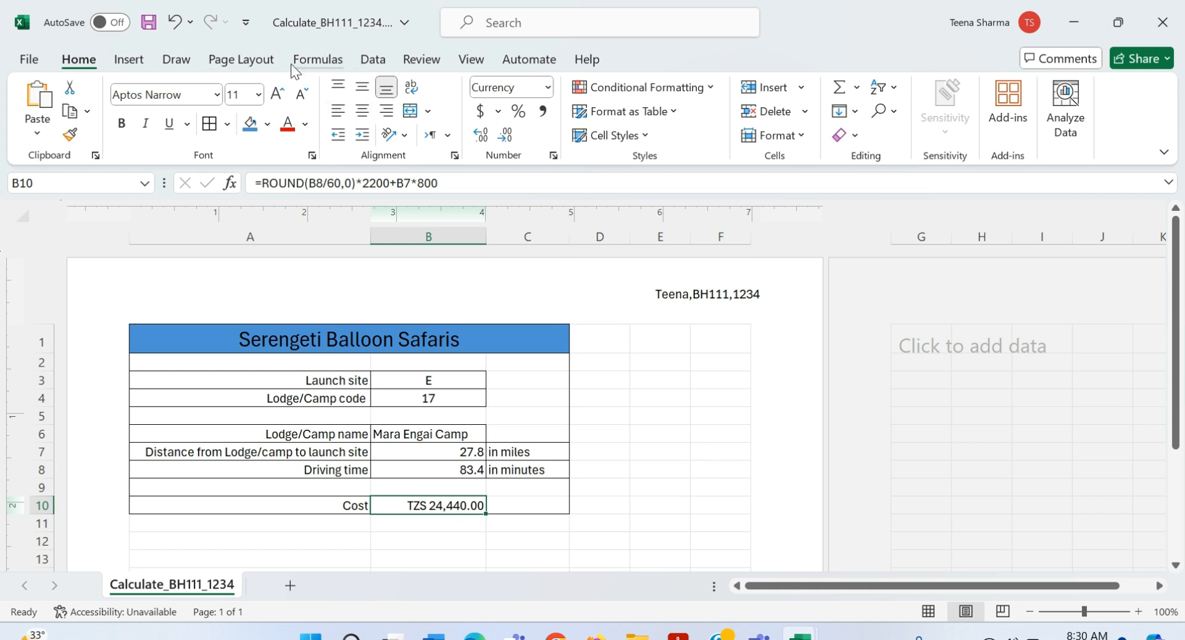
pyautogui.click(468, 59)
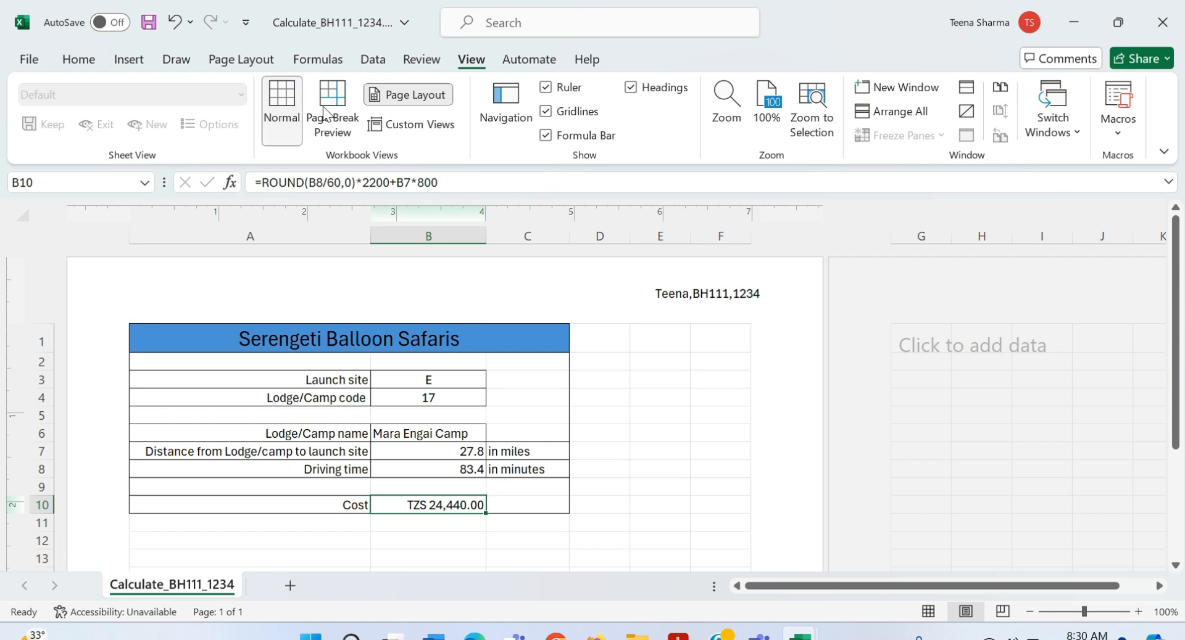
# Step: Switch the sheet from Page Layout to Normal view and save the workbook with Ctrl+S
pyautogui.click(282, 111)
pyautogui.click(566, 420)
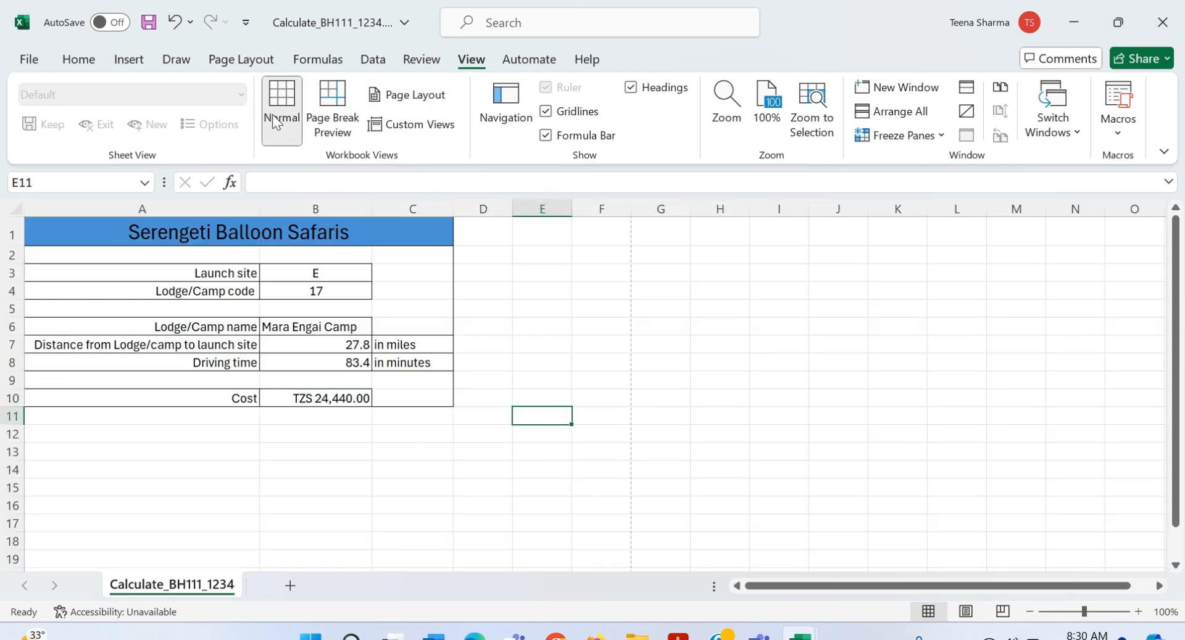
pyautogui.click(36, 50)
pyautogui.press('Escape')
pyautogui.hotkey('ctrl', 's')
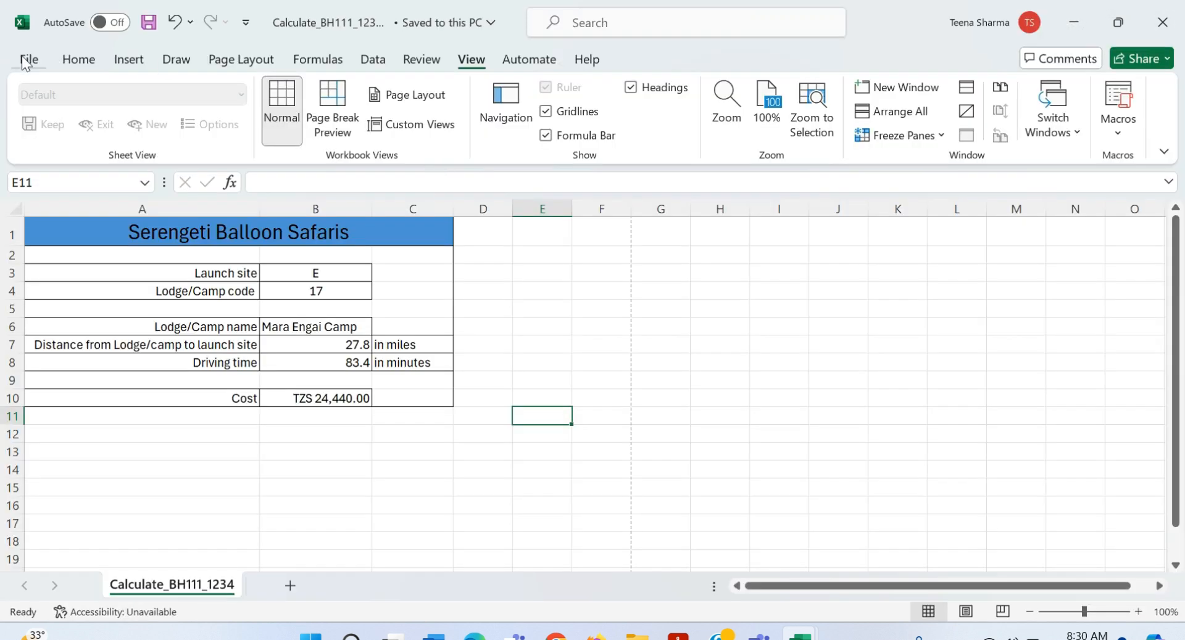
# Step: Check the print preview and settings, then return to the worksheet
pyautogui.click(26, 60)
pyautogui.click(61, 386)
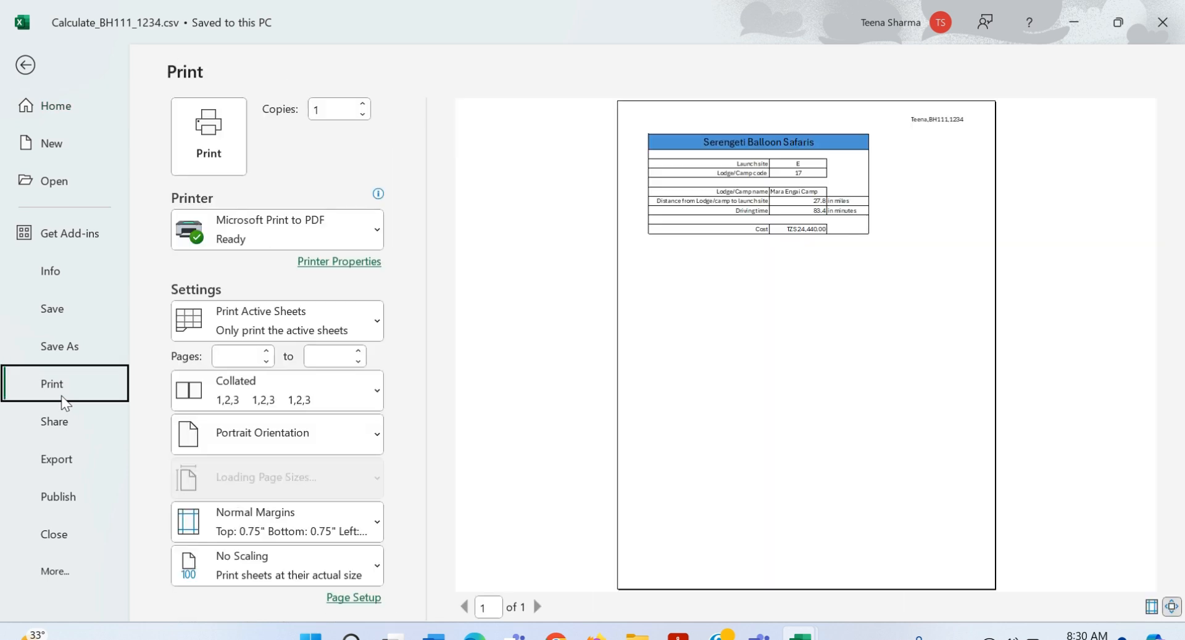
pyautogui.click(26, 66)
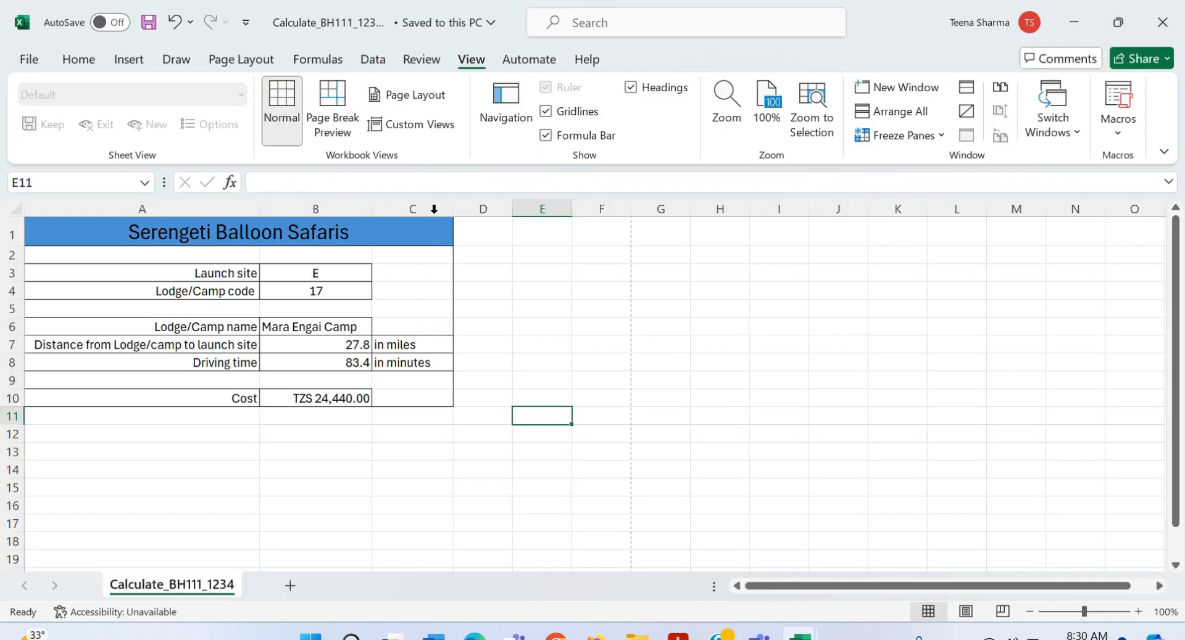
# Step: Turn on Show Formulas so the cells display formulas instead of results
pyautogui.click(294, 54)
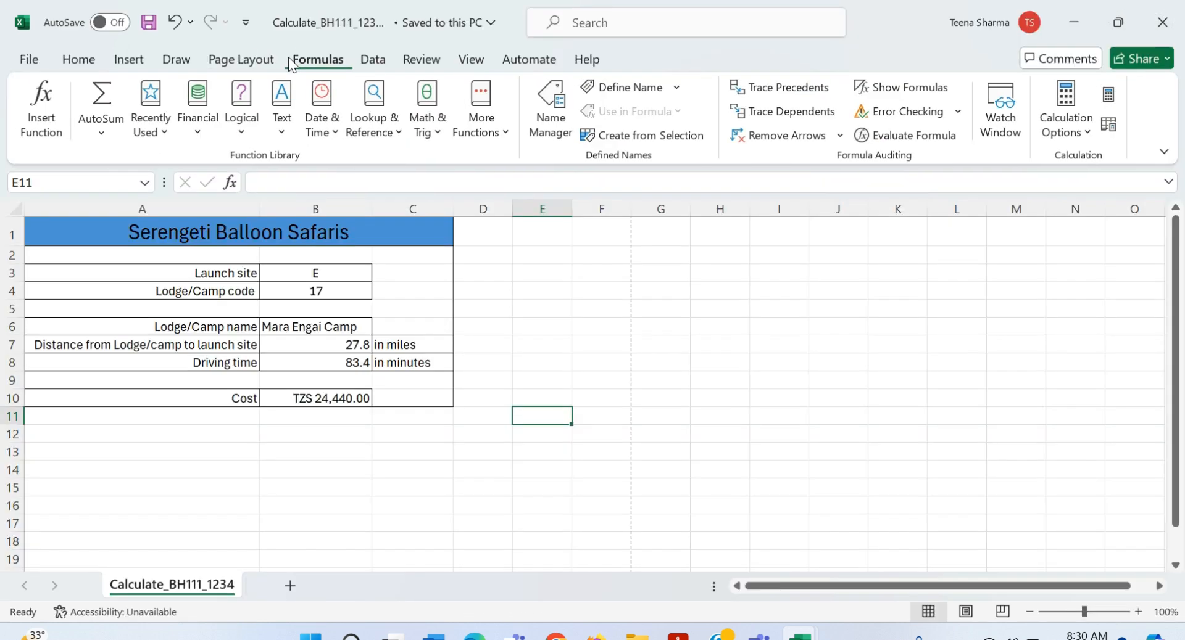
pyautogui.click(902, 88)
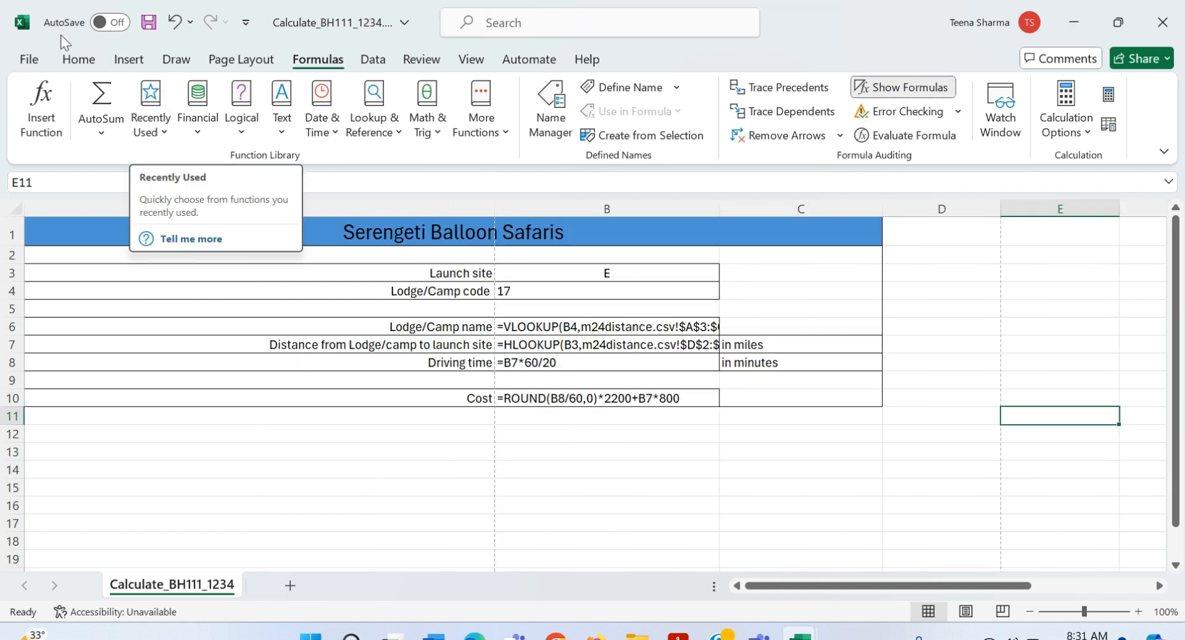
pyautogui.click(87, 54)
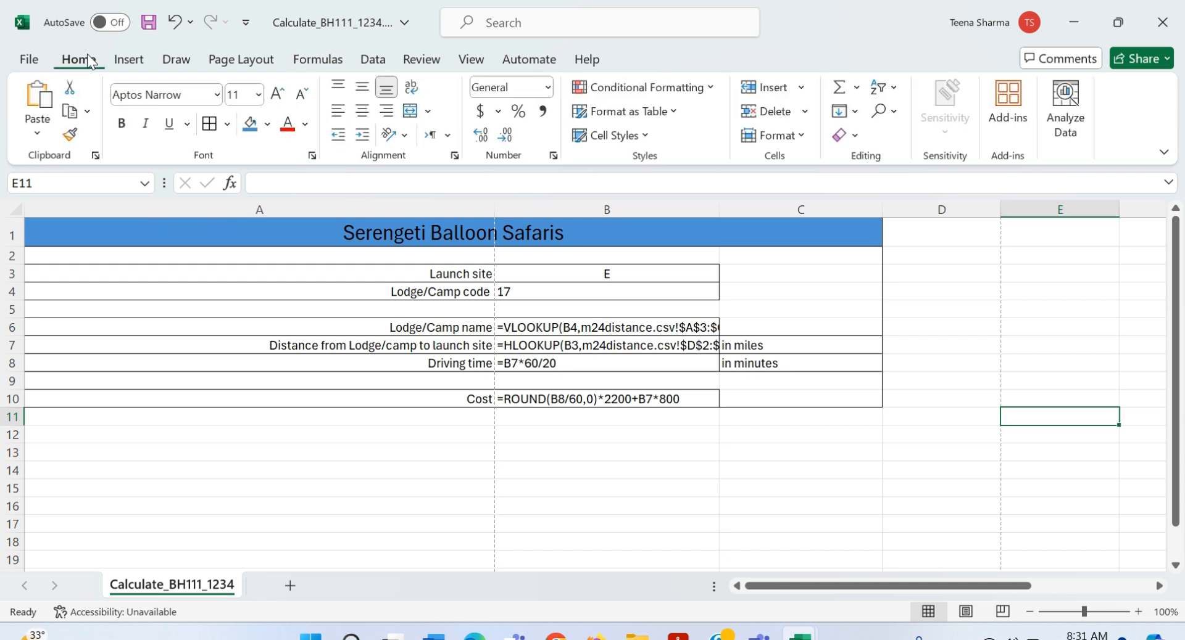
pyautogui.click(318, 59)
# Step: Narrow column A to its labels, widen column B for the long formulas, and narrow column C
pyautogui.moveTo(494, 208); pyautogui.dragTo(286, 206)
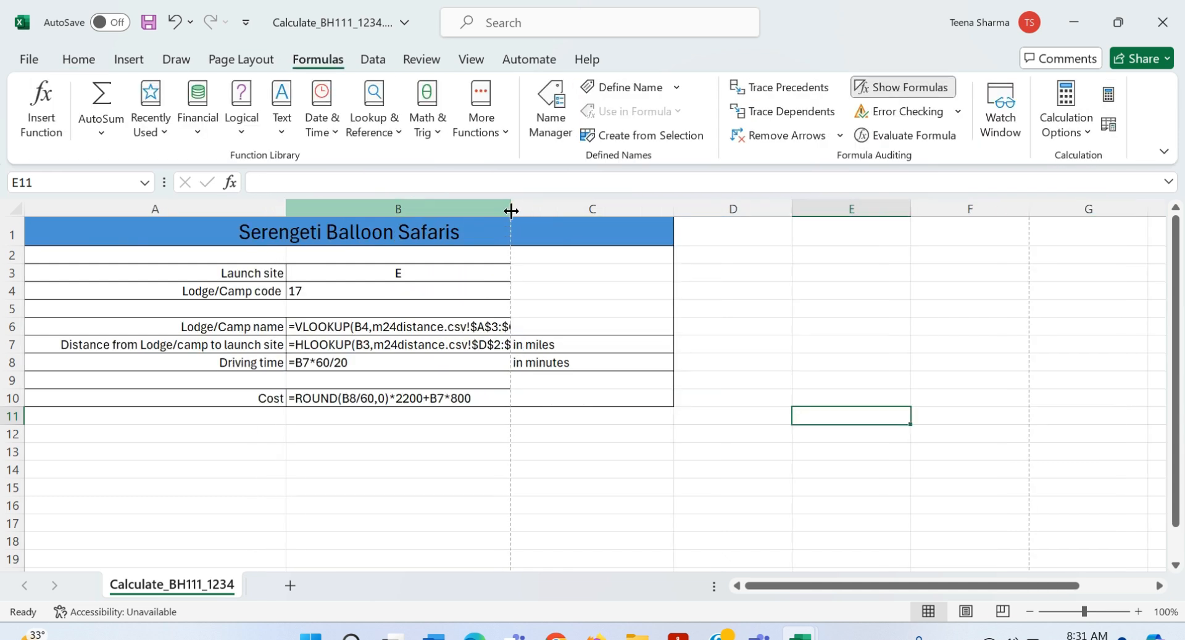
pyautogui.moveTo(513, 212); pyautogui.dragTo(597, 212)
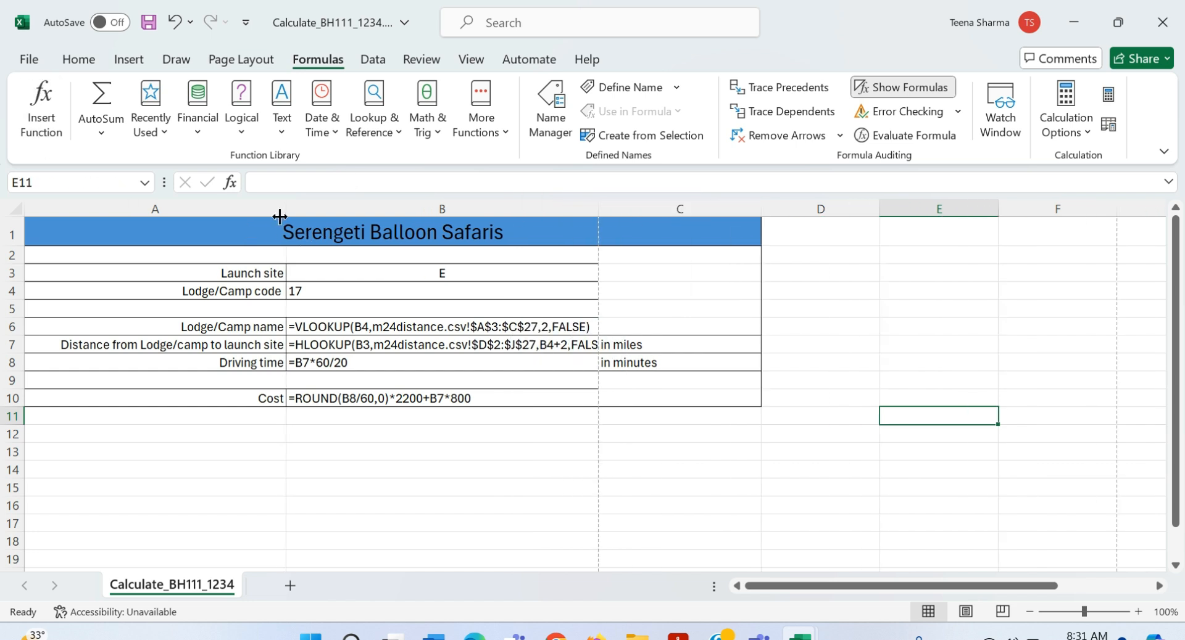
pyautogui.moveTo(286, 210); pyautogui.dragTo(263, 210)
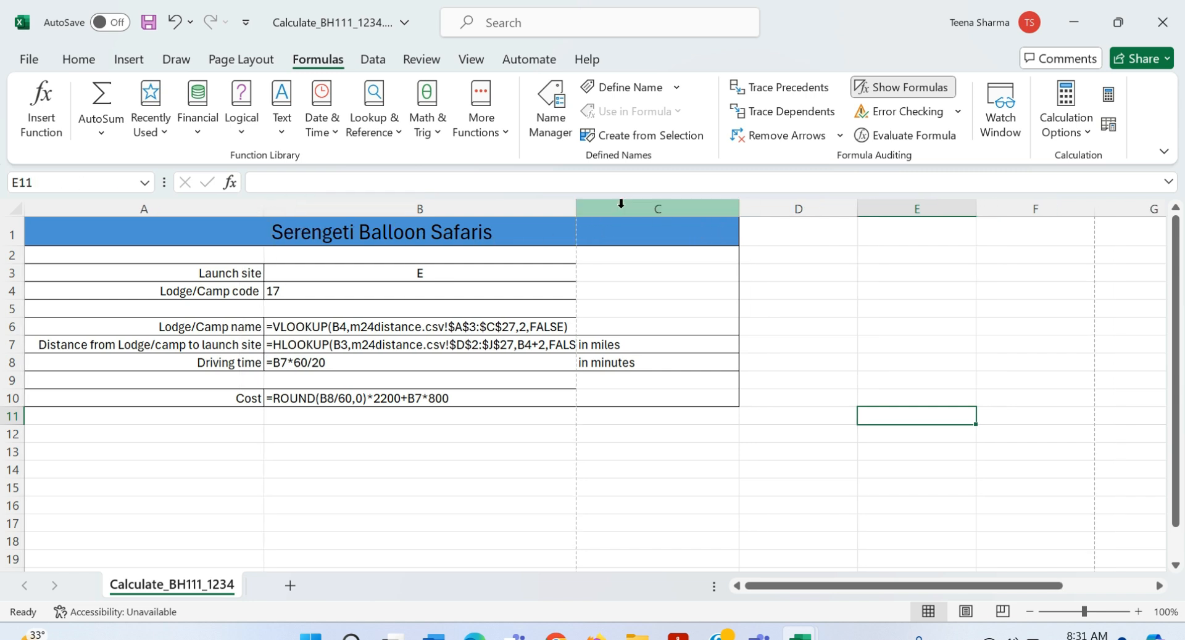
pyautogui.moveTo(576, 209); pyautogui.dragTo(595, 213)
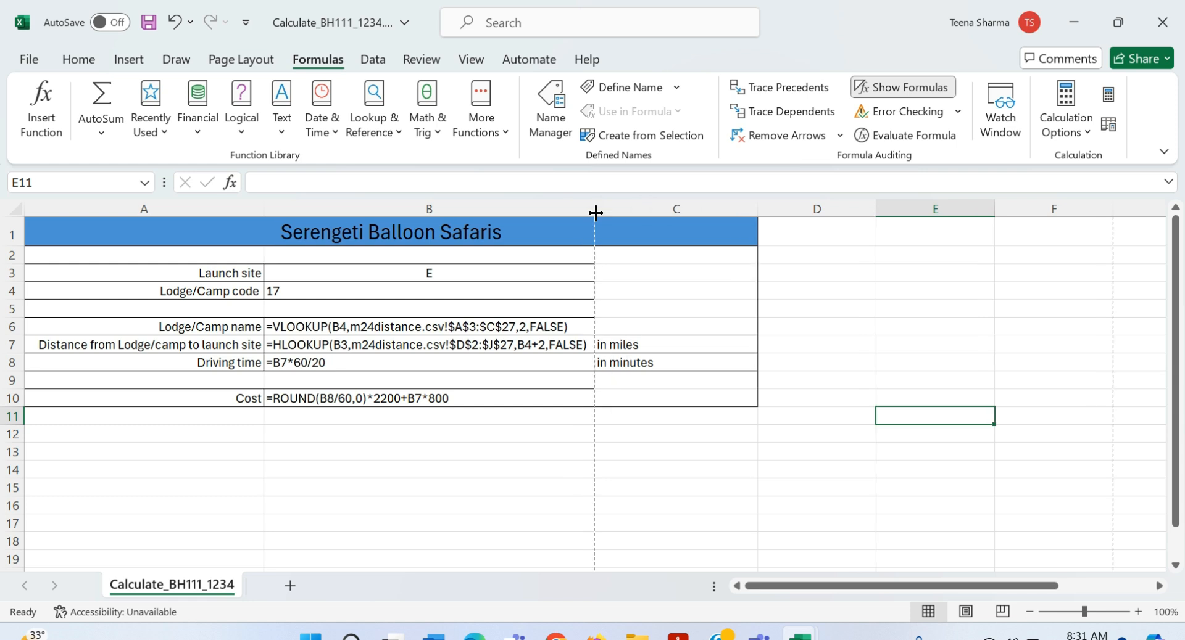
pyautogui.moveTo(758, 213); pyautogui.dragTo(701, 214)
pyautogui.click(764, 352)
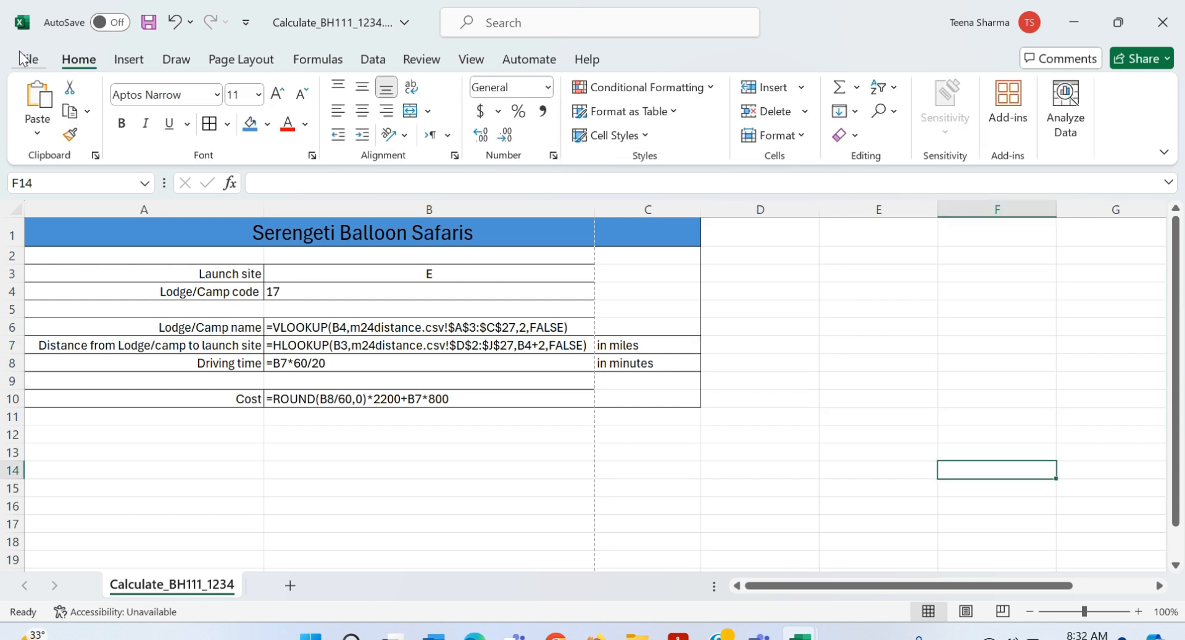
pyautogui.click(27, 59)
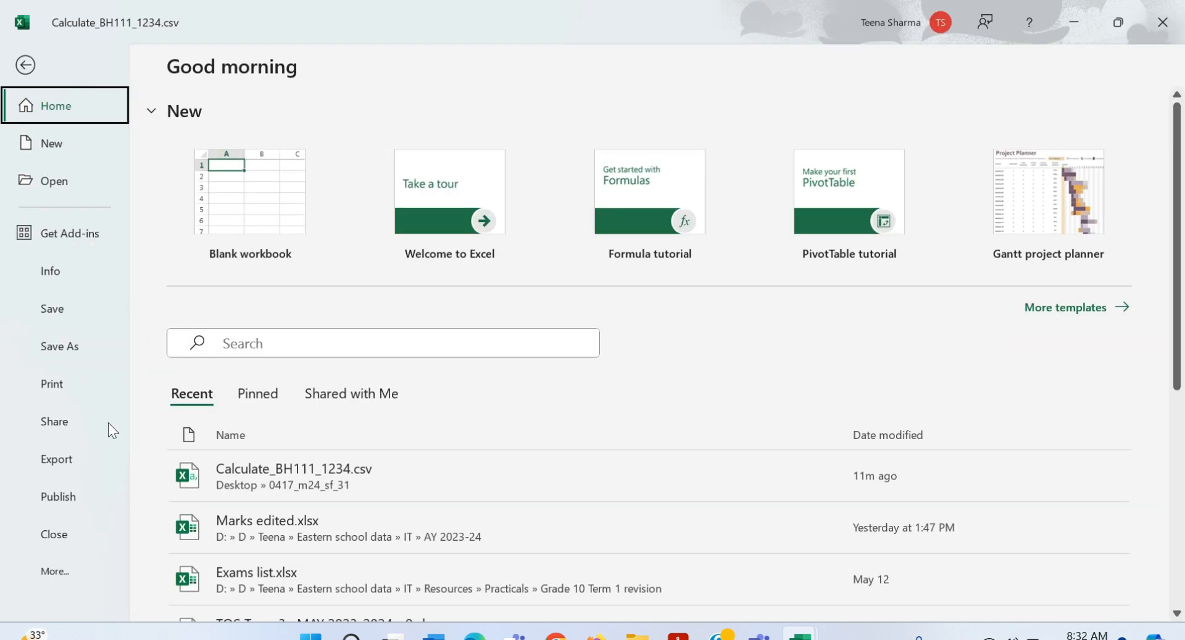
# Step: Set the printout to landscape and include row and column headings in Page Setup
pyautogui.click(51, 390)
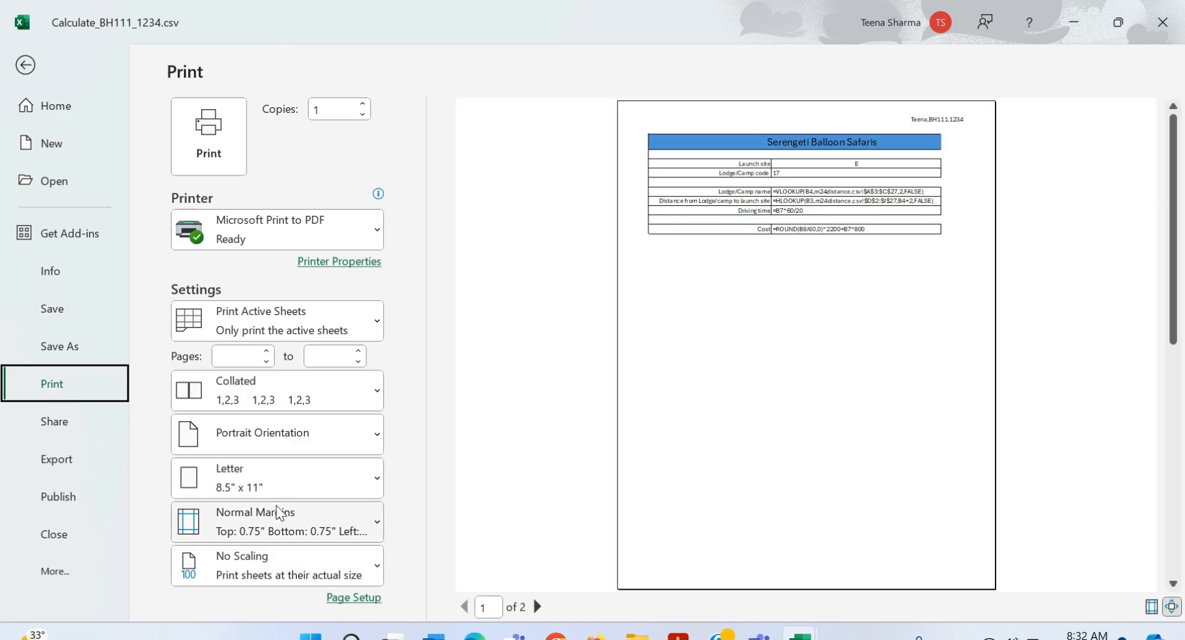
pyautogui.click(297, 450)
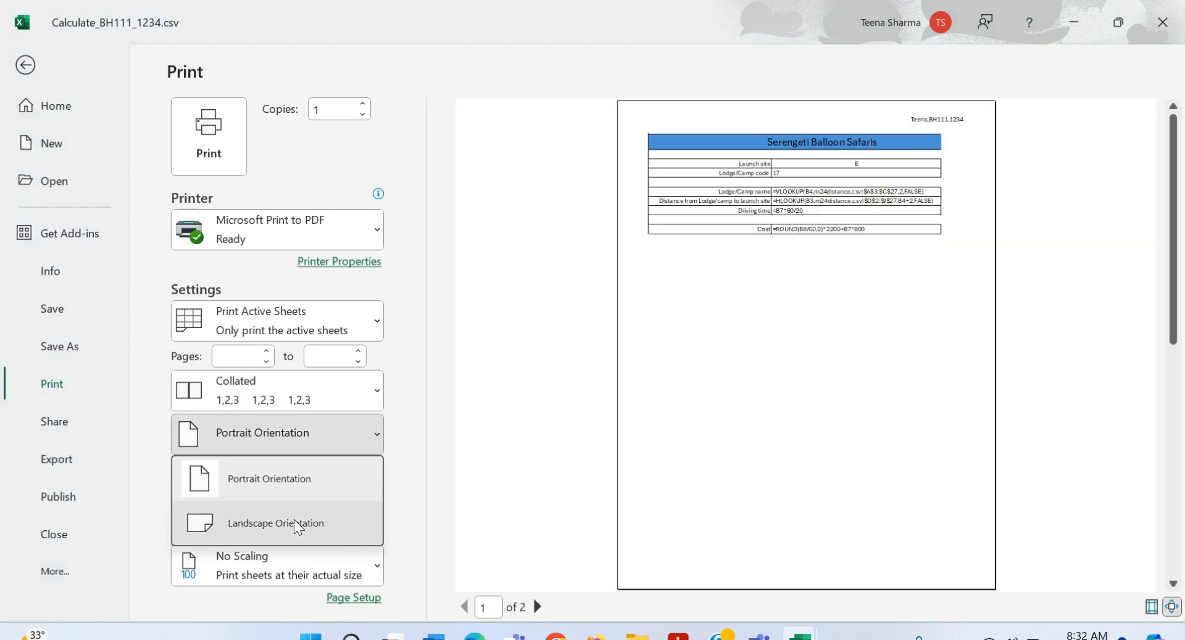
pyautogui.click(295, 522)
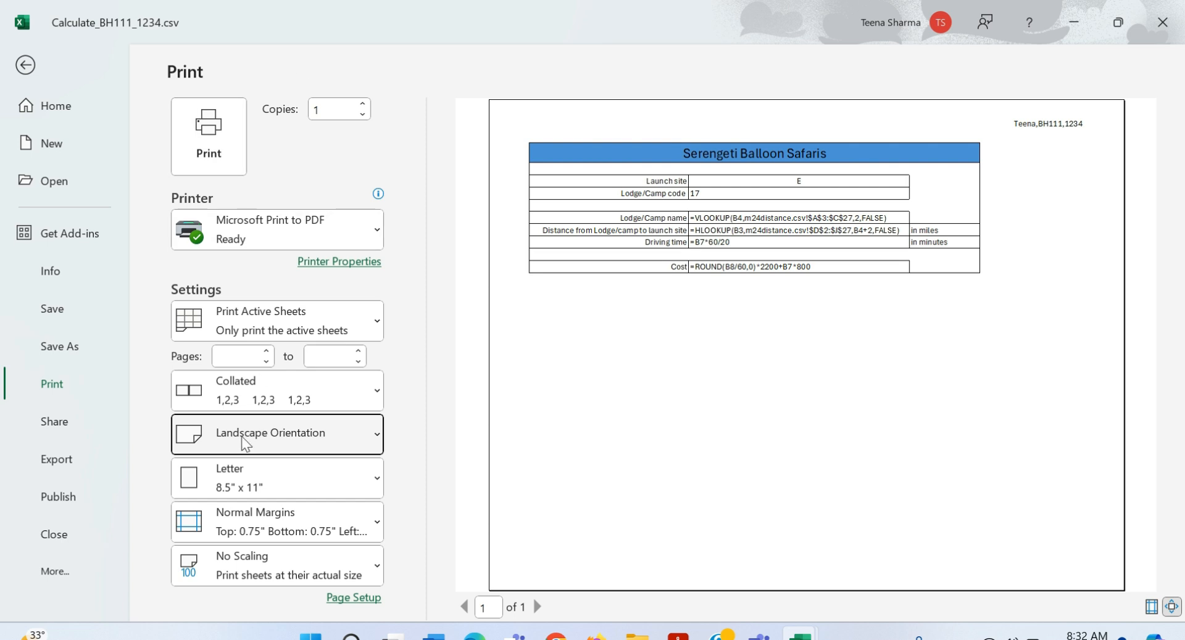
pyautogui.click(347, 597)
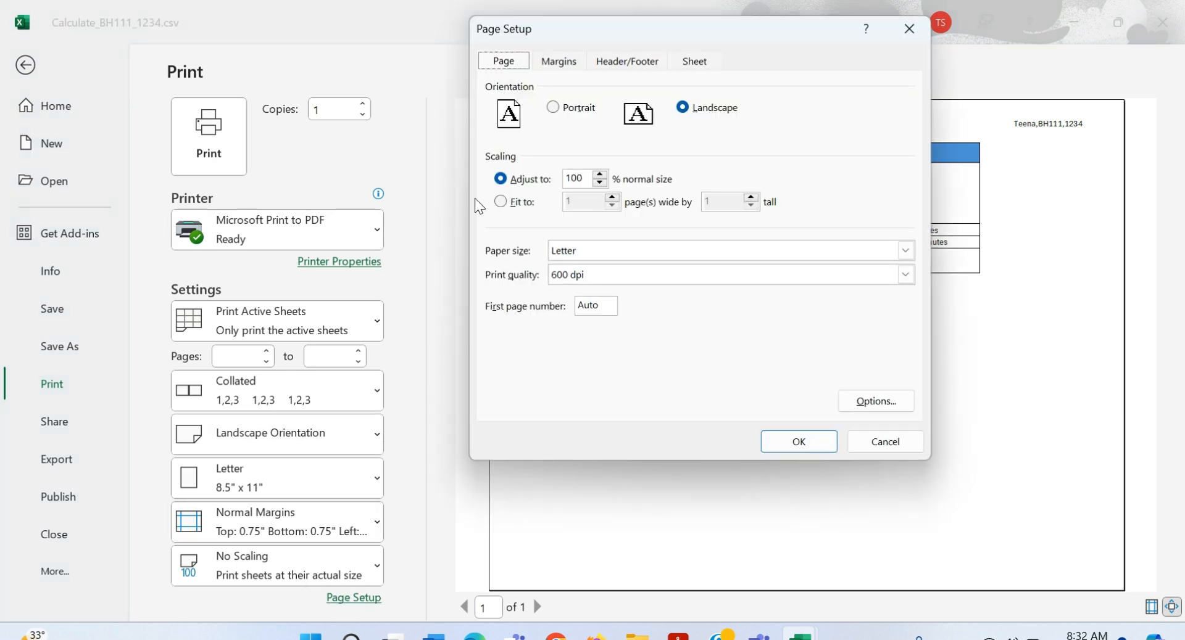
pyautogui.click(688, 64)
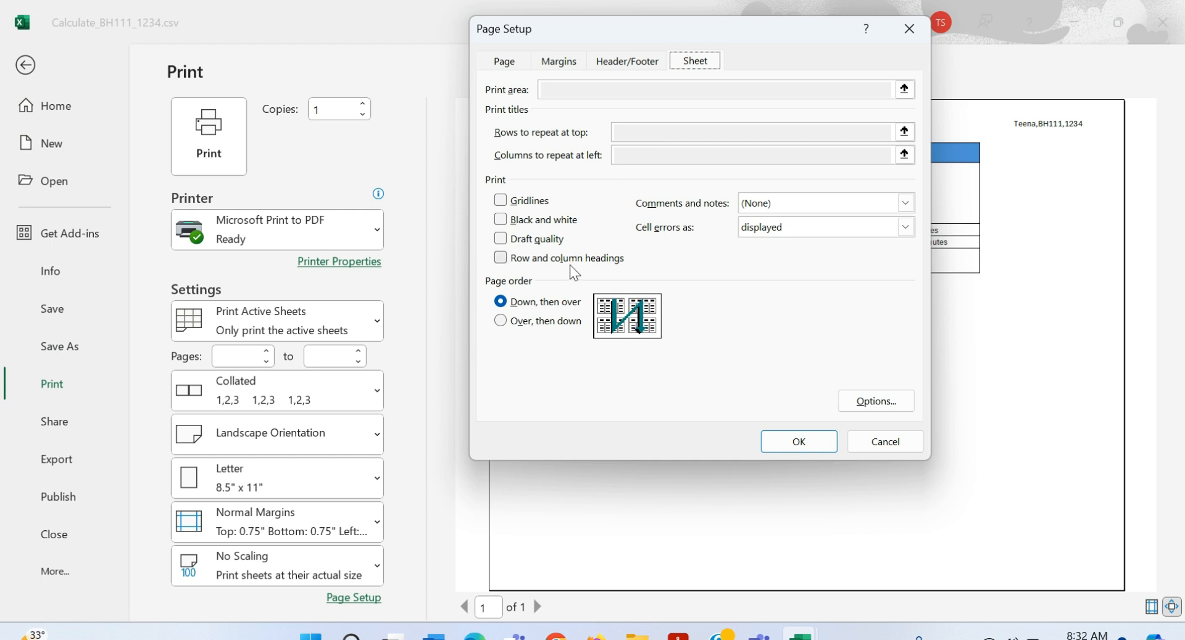
pyautogui.click(587, 260)
pyautogui.click(805, 447)
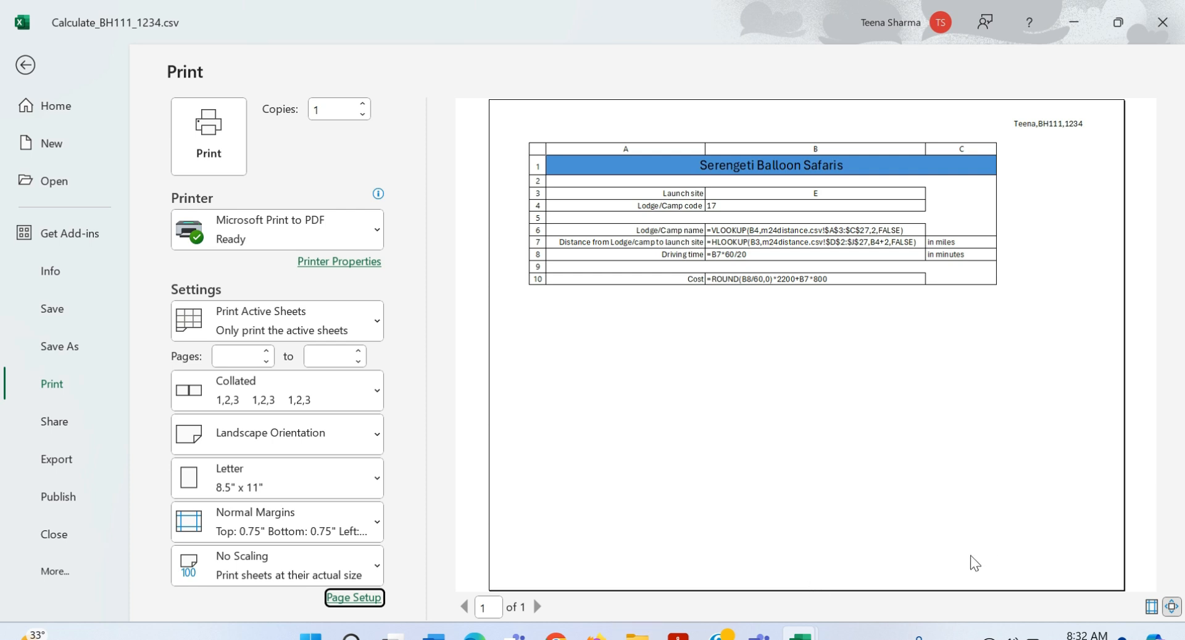
# Step: Print the formulas view to Microsoft Print to PDF
pyautogui.click(233, 149)
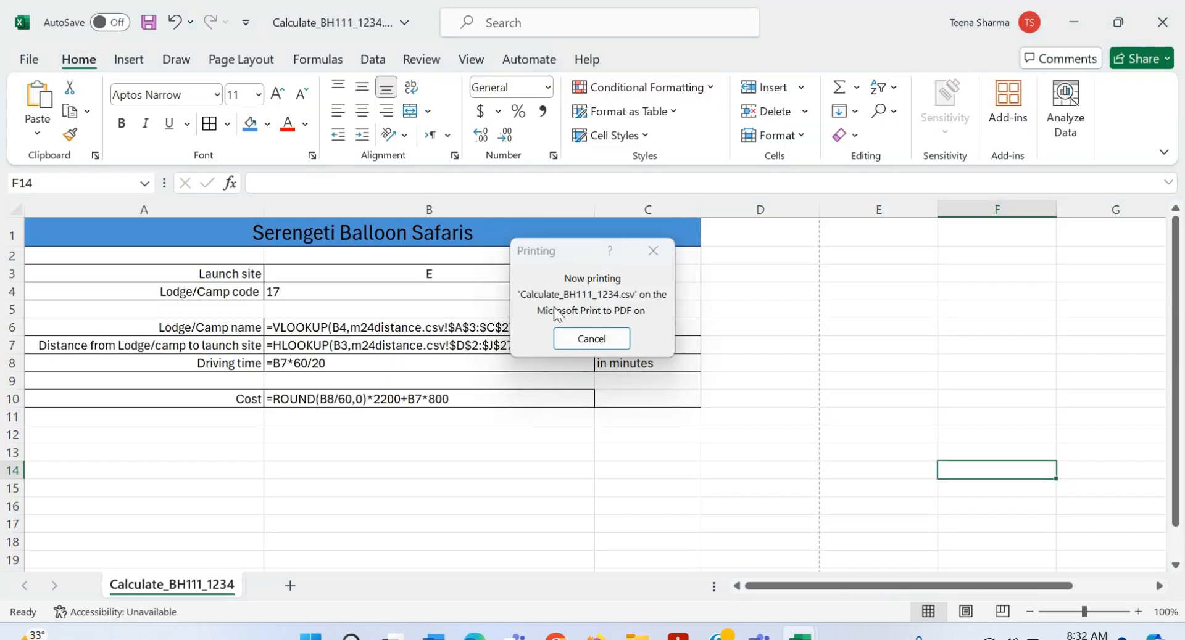
pyautogui.click(1023, 507)
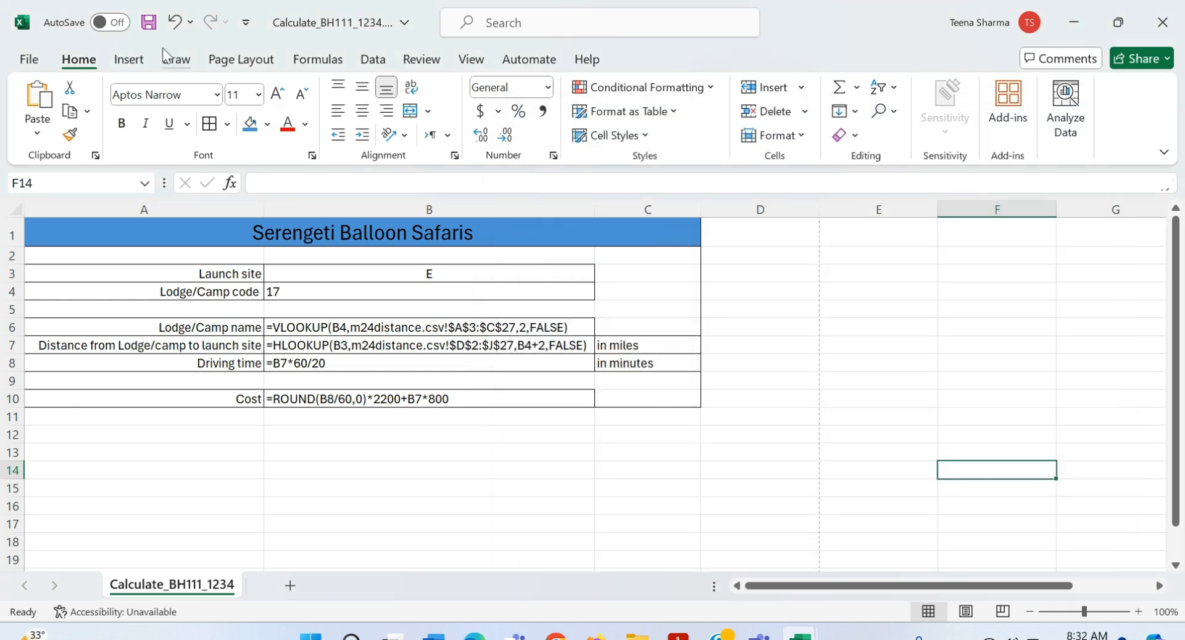
pyautogui.hotkey('alt', 'Tab')
pyautogui.scroll(-5, 253, 395)
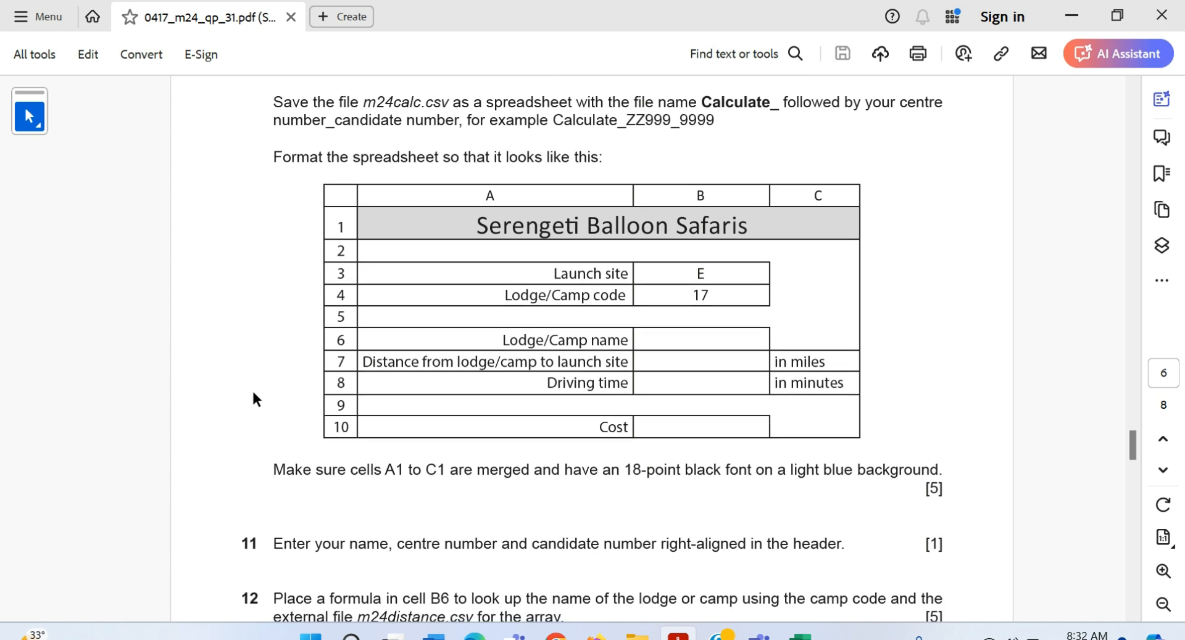
pyautogui.scroll(-2, 253, 395)
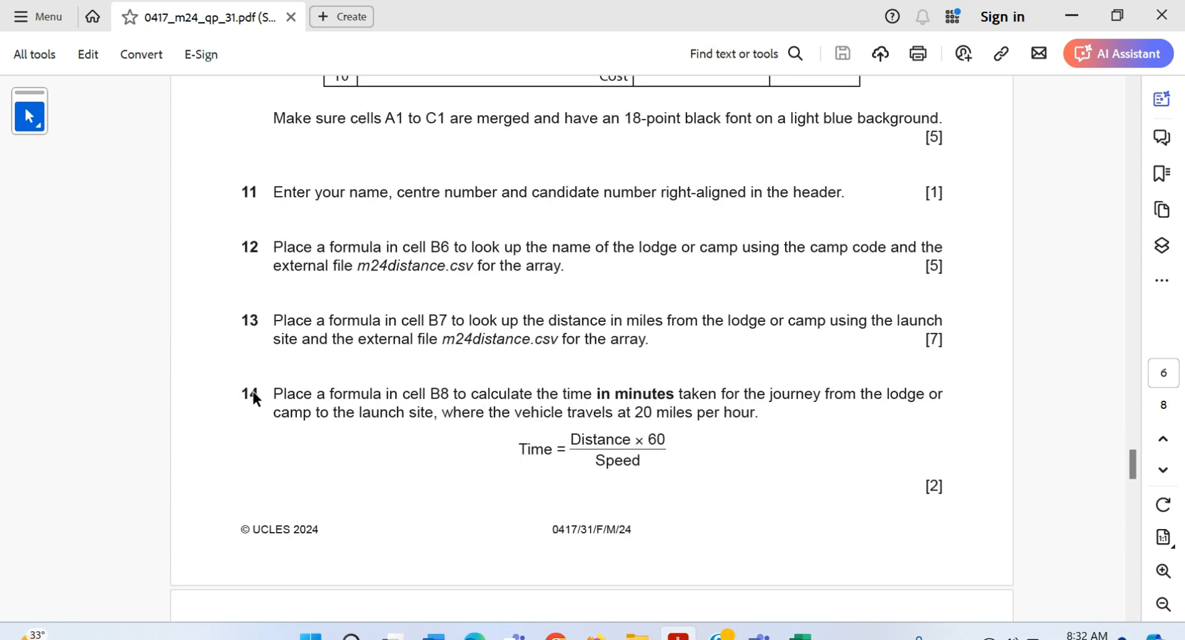
pyautogui.scroll(-5, 253, 395)
pyautogui.scroll(-6, 252, 389)
pyautogui.scroll(3, 252, 389)
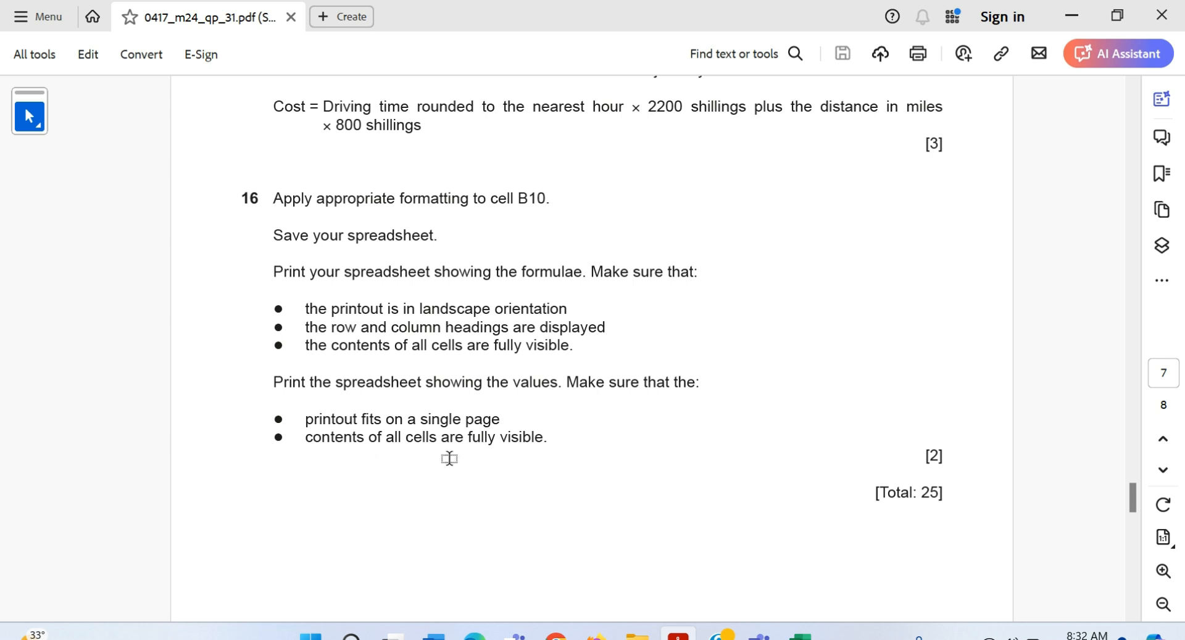
pyautogui.hotkey('alt', 'Tab')
pyautogui.click(359, 463)
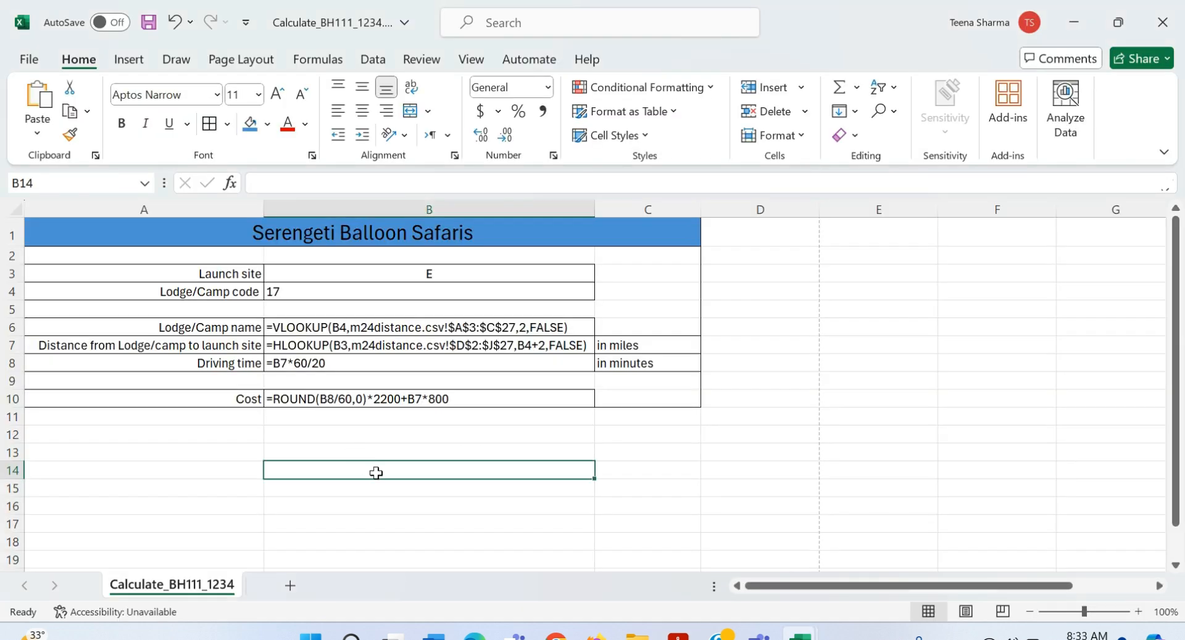
pyautogui.click(315, 59)
# Step: Turn off Show Formulas, widen columns C and A, and narrow column B slightly to fit the values
pyautogui.click(864, 87)
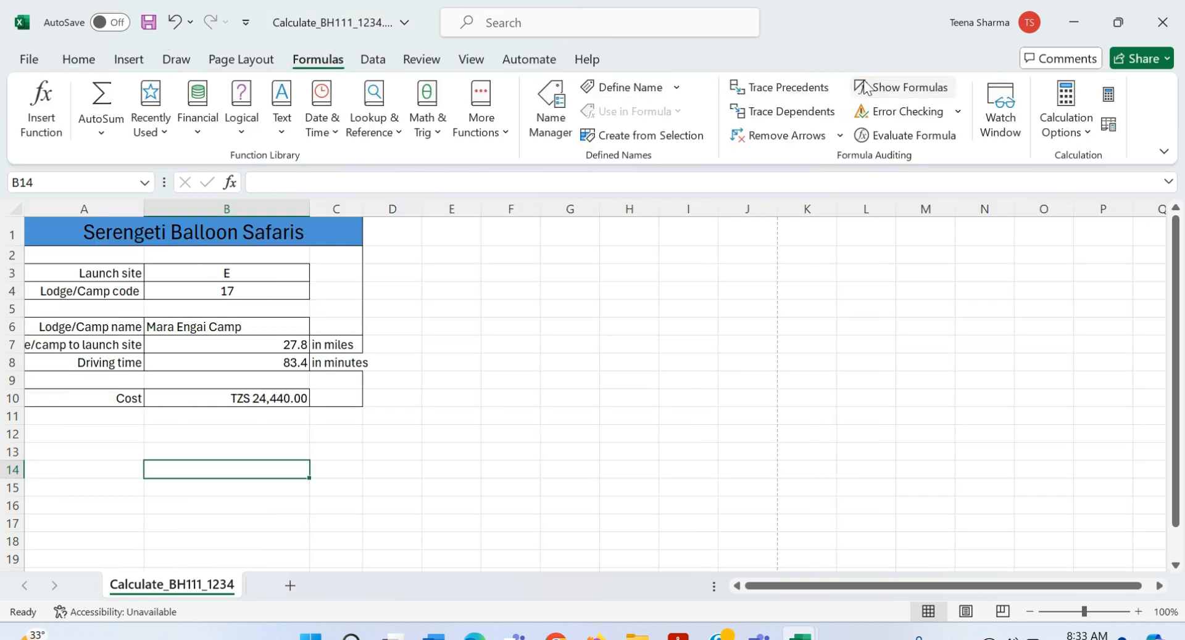
pyautogui.moveTo(360, 213); pyautogui.dragTo(393, 214)
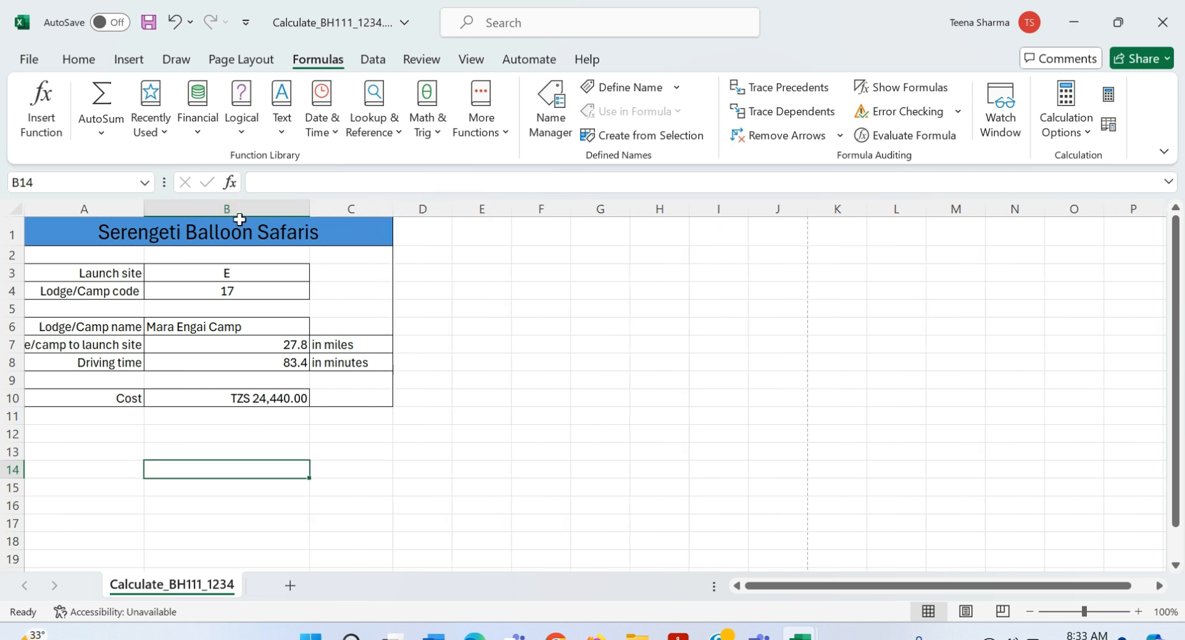
pyautogui.moveTo(144, 209); pyautogui.dragTo(277, 210)
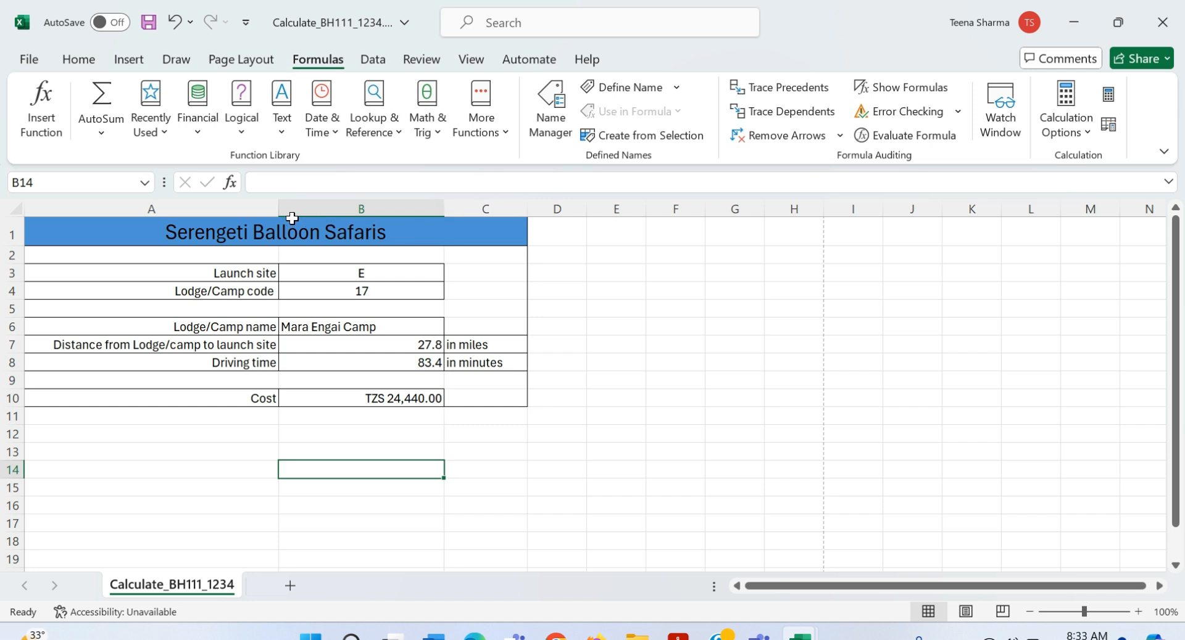
pyautogui.moveTo(444, 213); pyautogui.dragTo(438, 213)
pyautogui.click(618, 478)
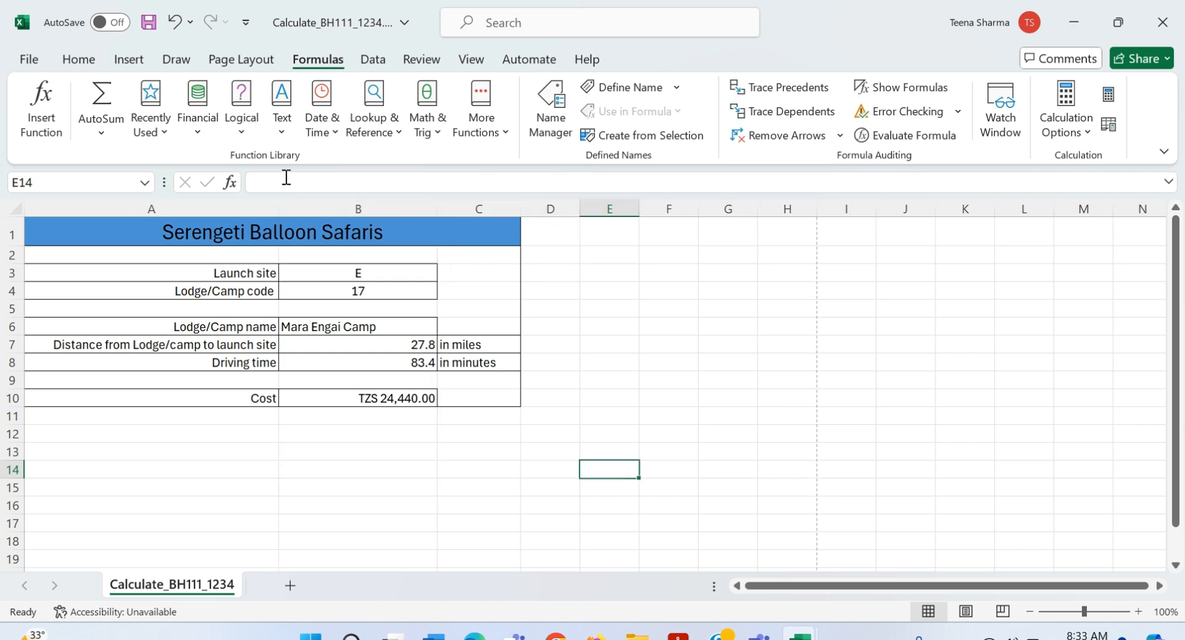
pyautogui.click(24, 67)
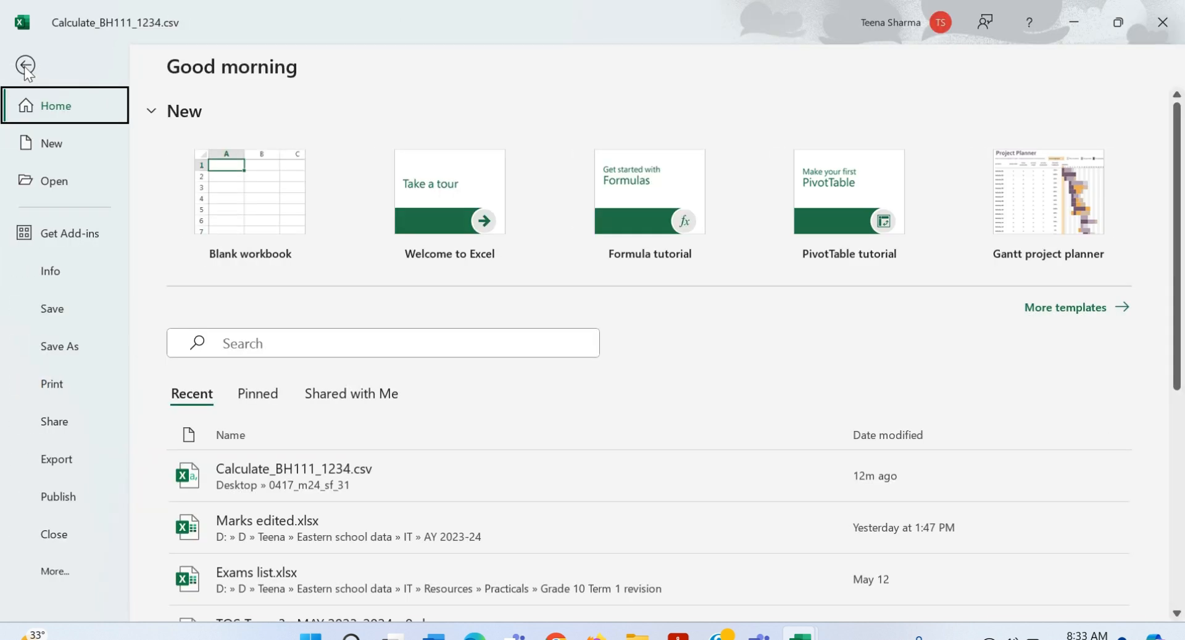
# Step: Set the printout to portrait and remove row and column headings in Page Setup
pyautogui.click(45, 397)
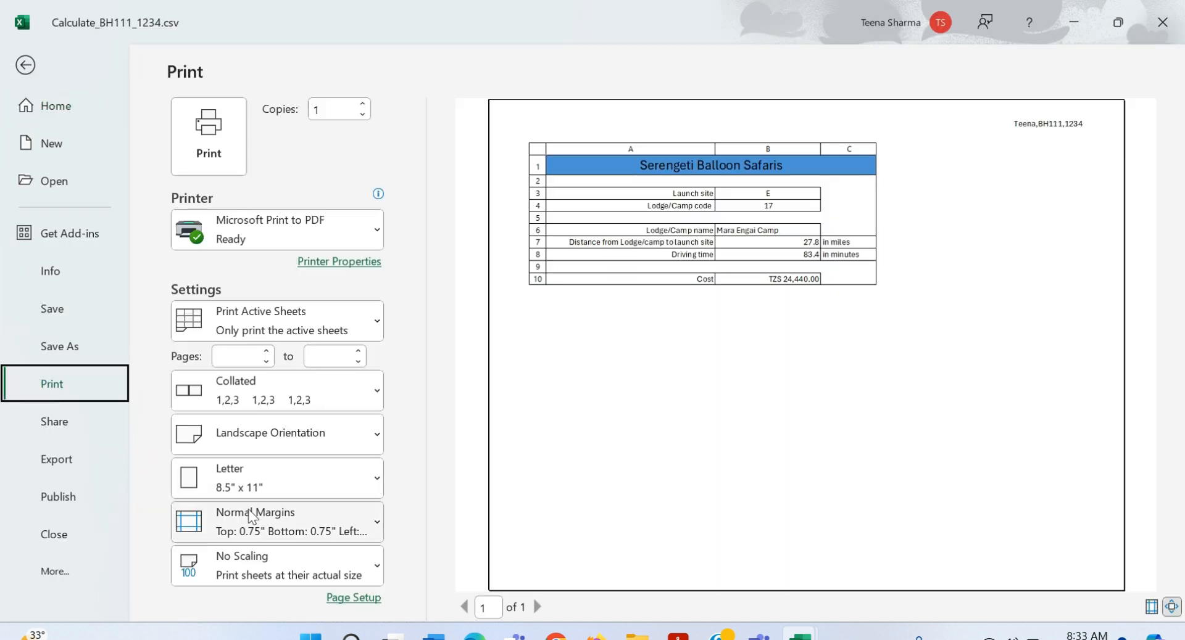
pyautogui.click(263, 447)
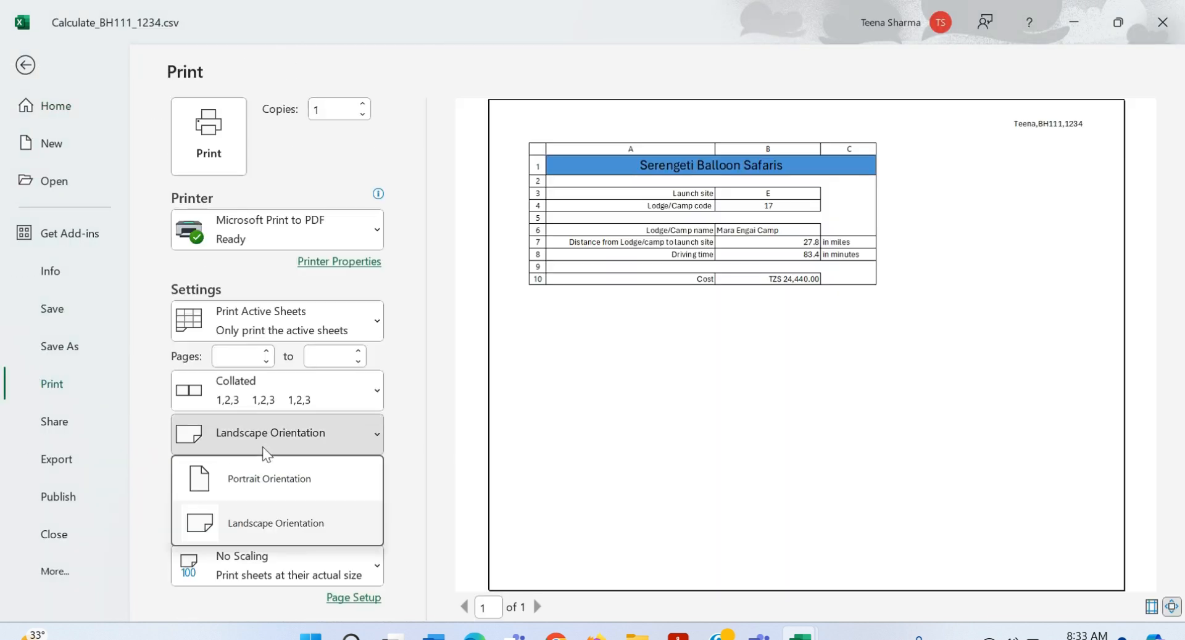
pyautogui.click(286, 490)
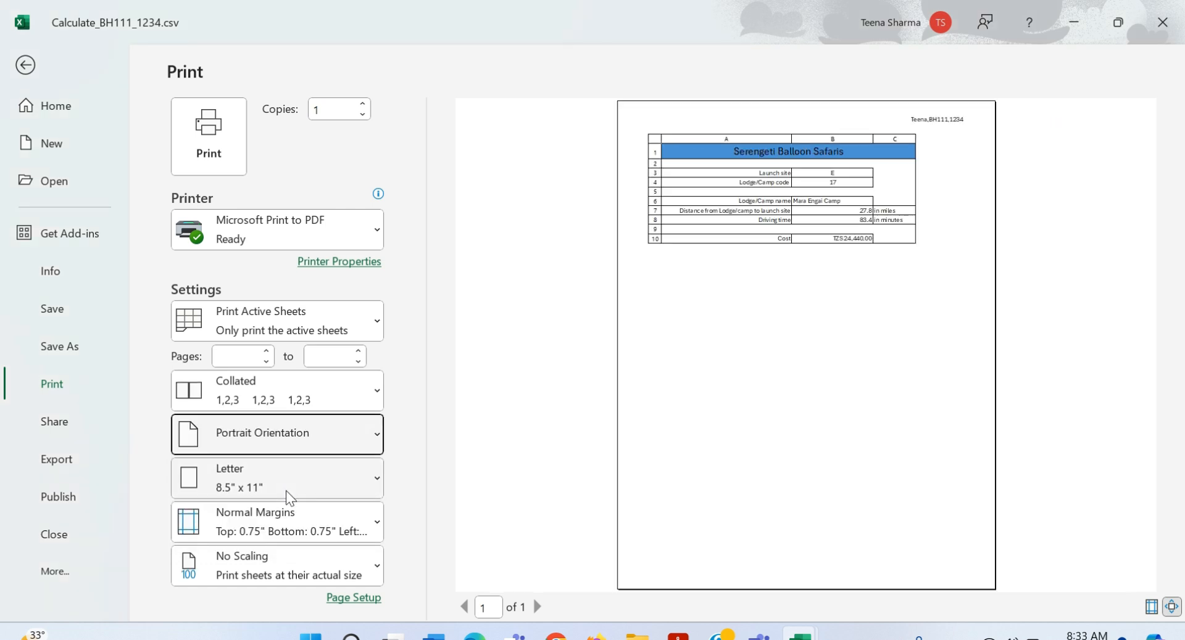
pyautogui.click(363, 597)
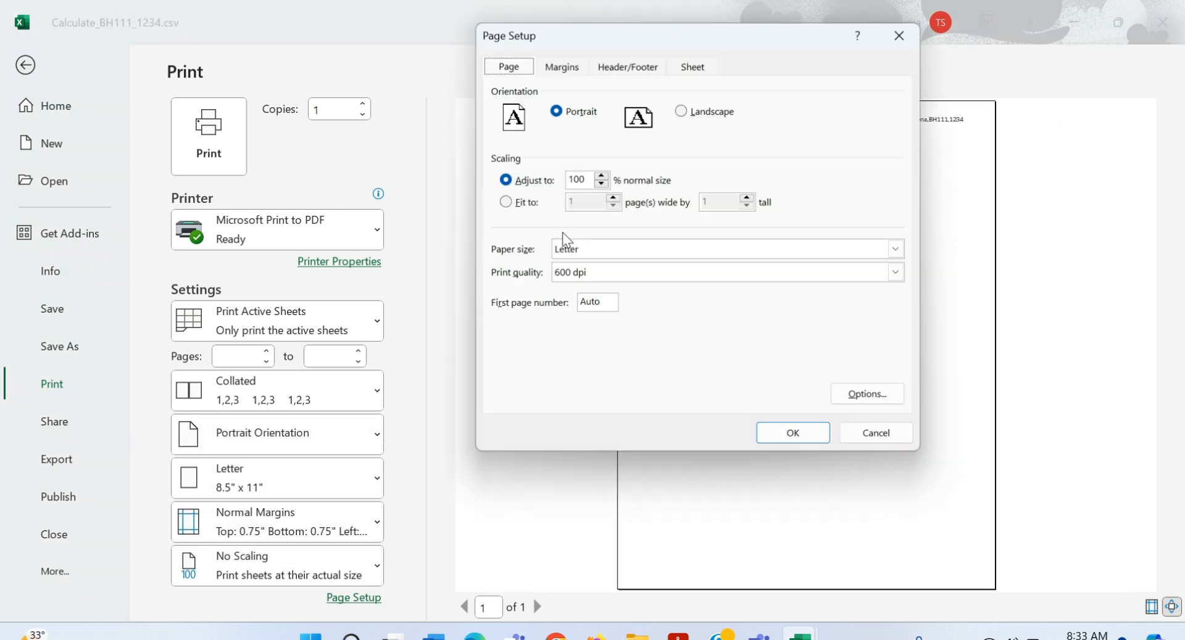
pyautogui.click(693, 65)
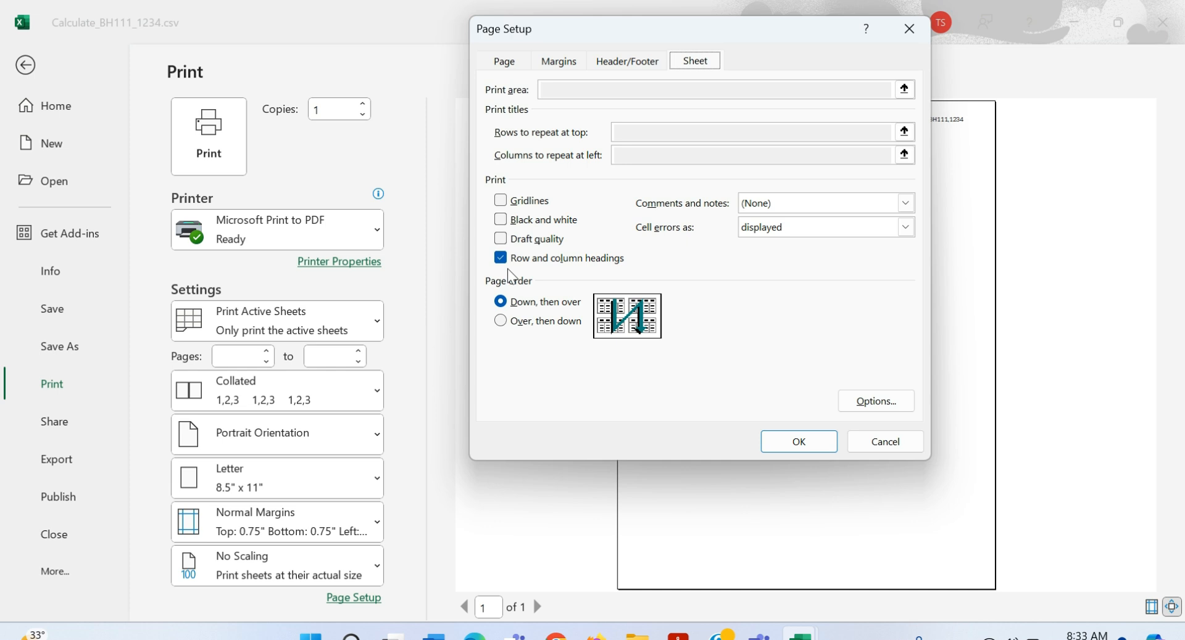
pyautogui.click(617, 259)
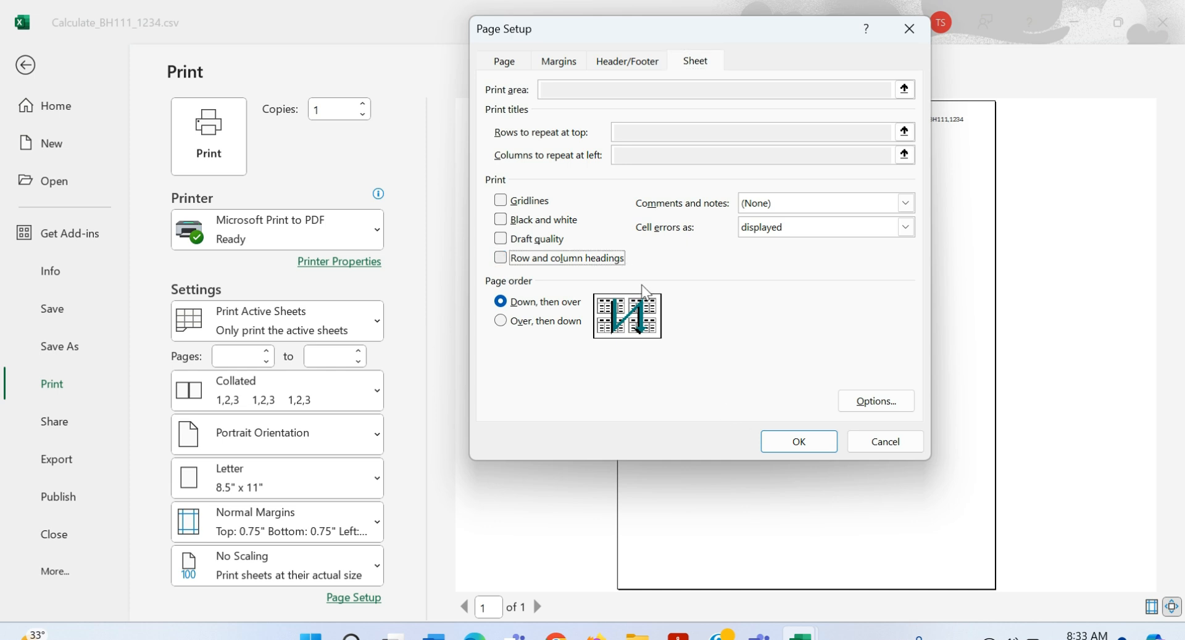
pyautogui.click(797, 441)
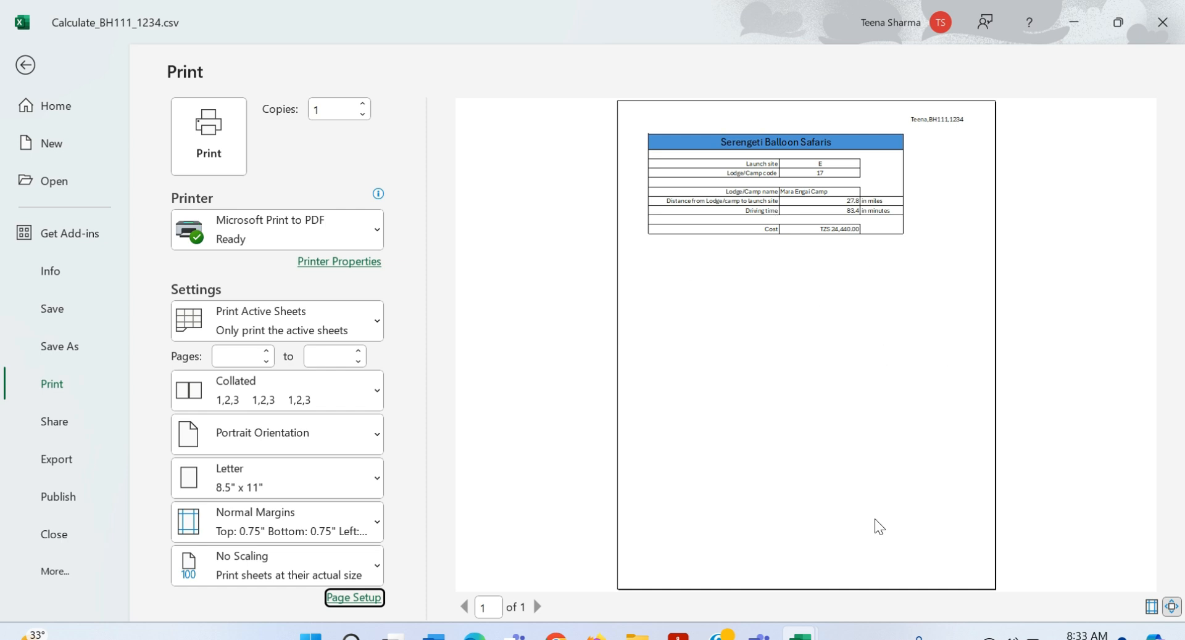
# Step: Send the values view to Microsoft Print to PDF, then cancel the save dialog
pyautogui.click(220, 173)
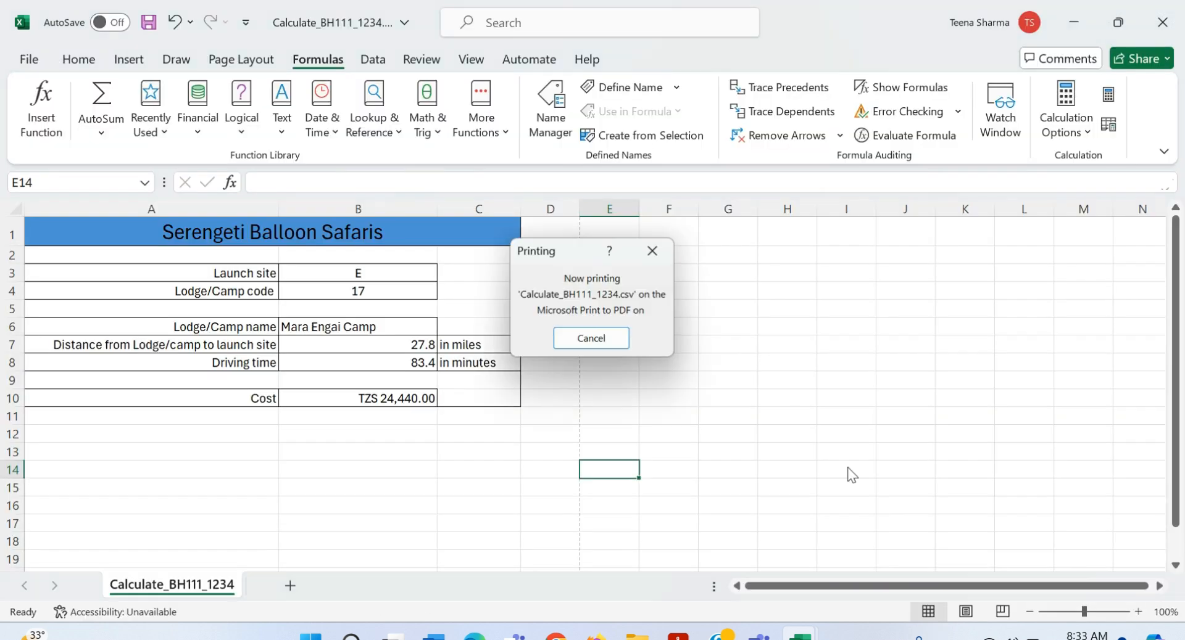
pyautogui.click(1039, 518)
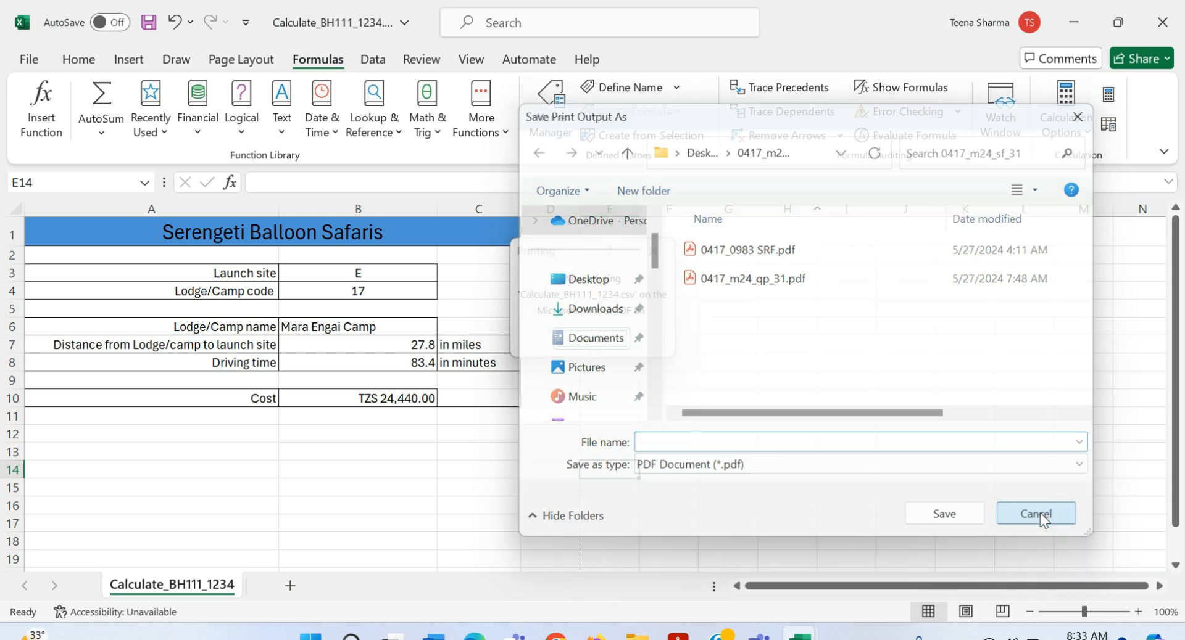
pyautogui.hotkey('alt', 'Tab')
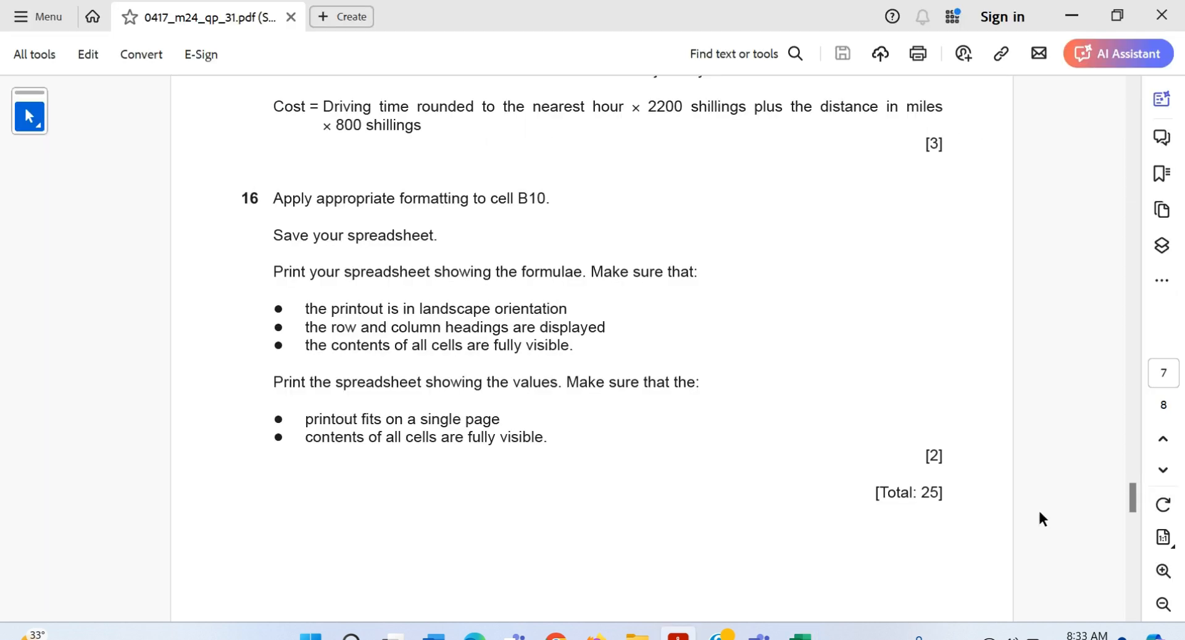
pyautogui.scroll(-3, 1037, 508)
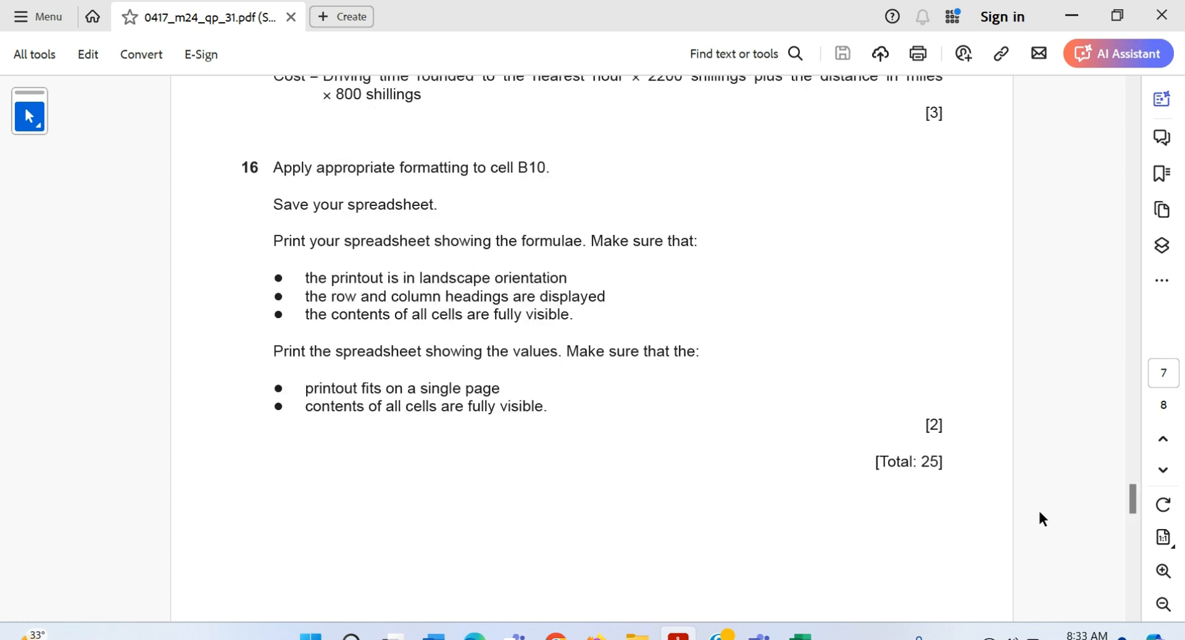
pyautogui.scroll(1, 1039, 513)
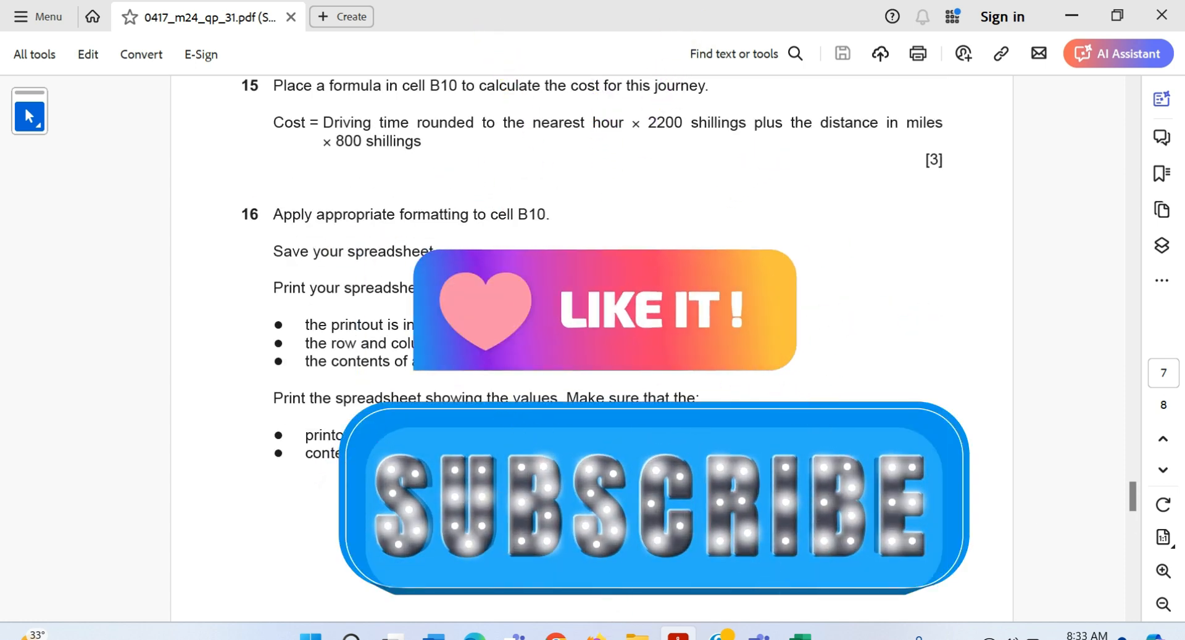
pyautogui.scroll(20, 1038, 508)
pyautogui.scroll(20, 819, 511)
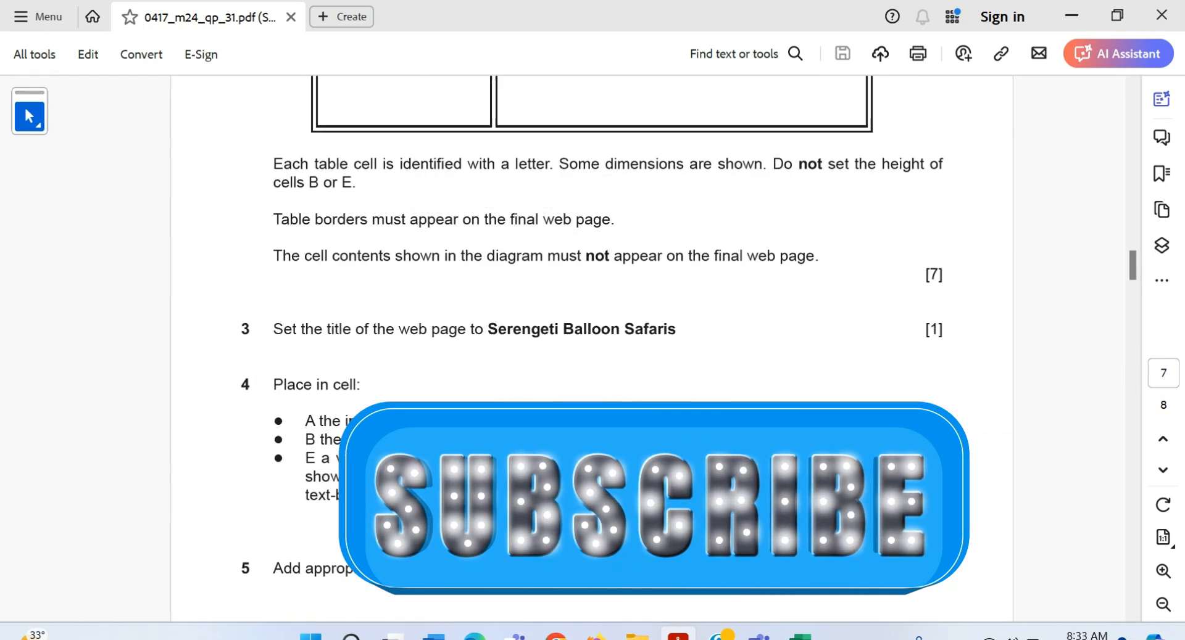